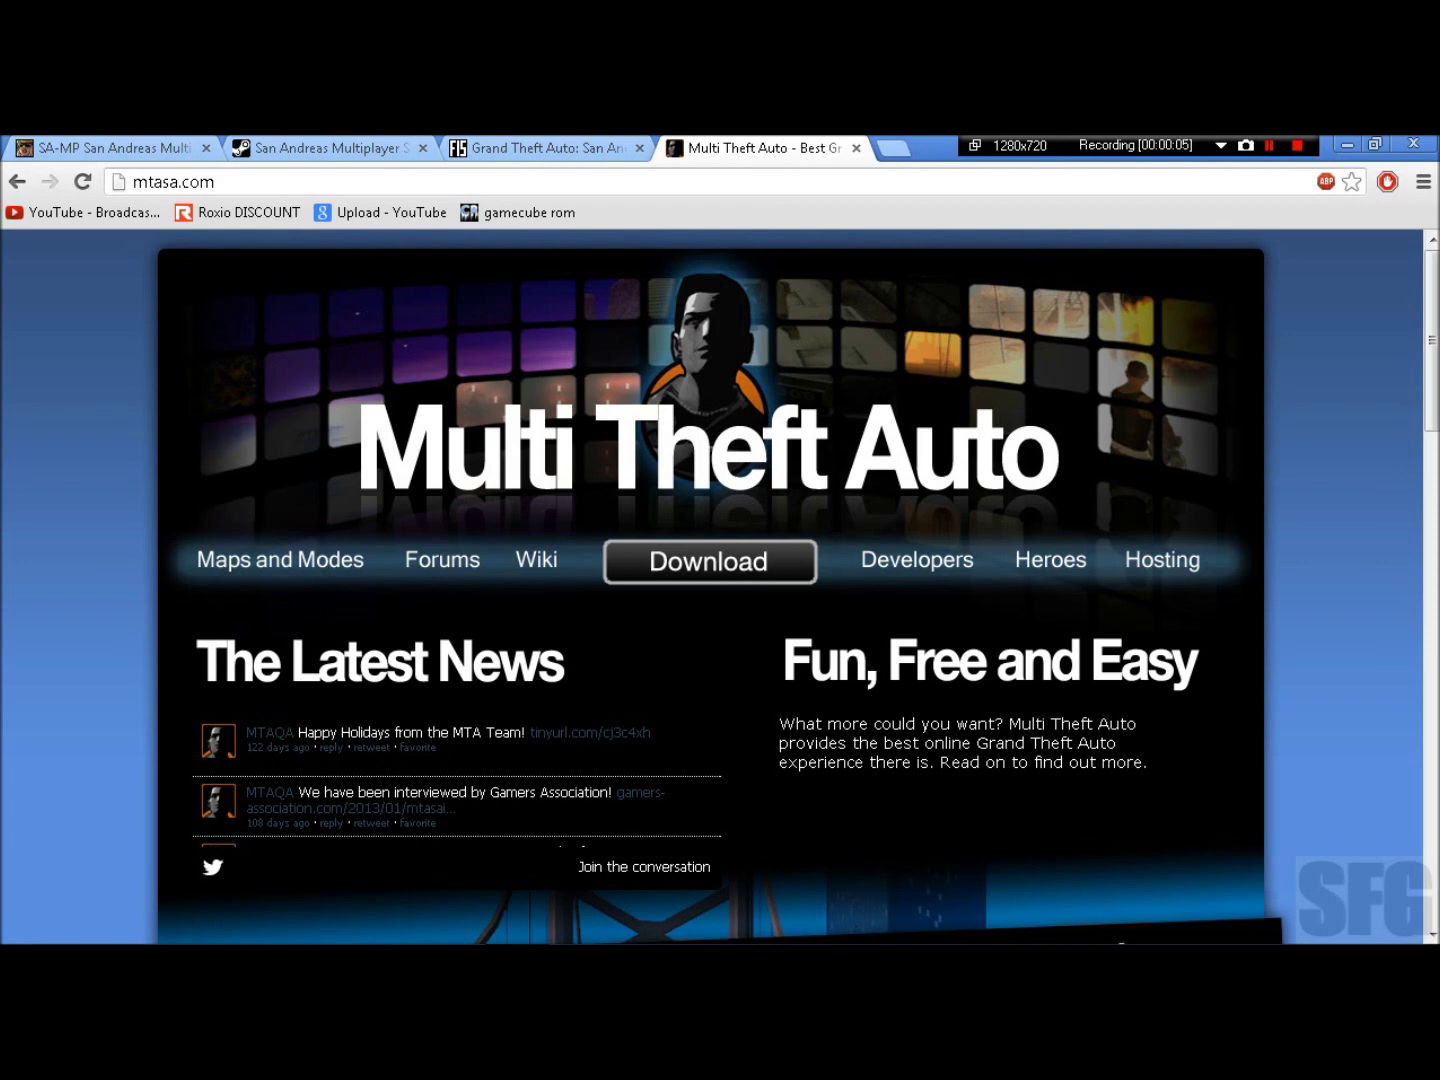
Bring up the sa-mp.com download page from the first 'SA-MP San Andreas Multiplayer' tab
left_click(113, 148)
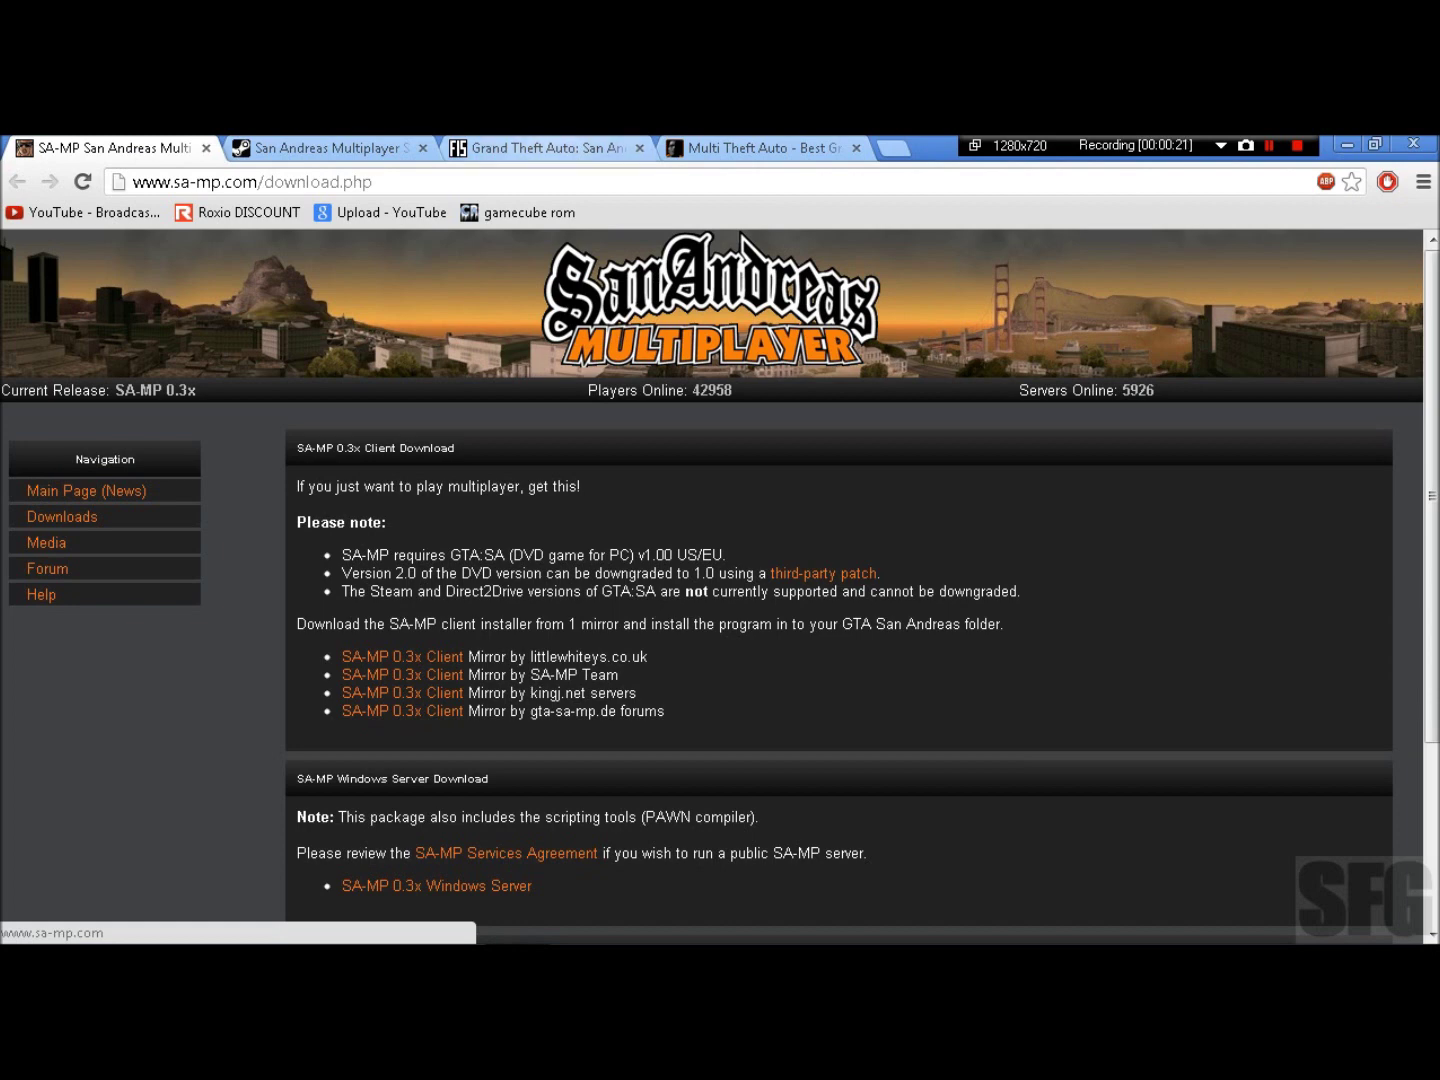
Compare the Steam forum instructions with the freeinfosociety tab, finishing on the No CD Cracks page
left_click(549, 148)
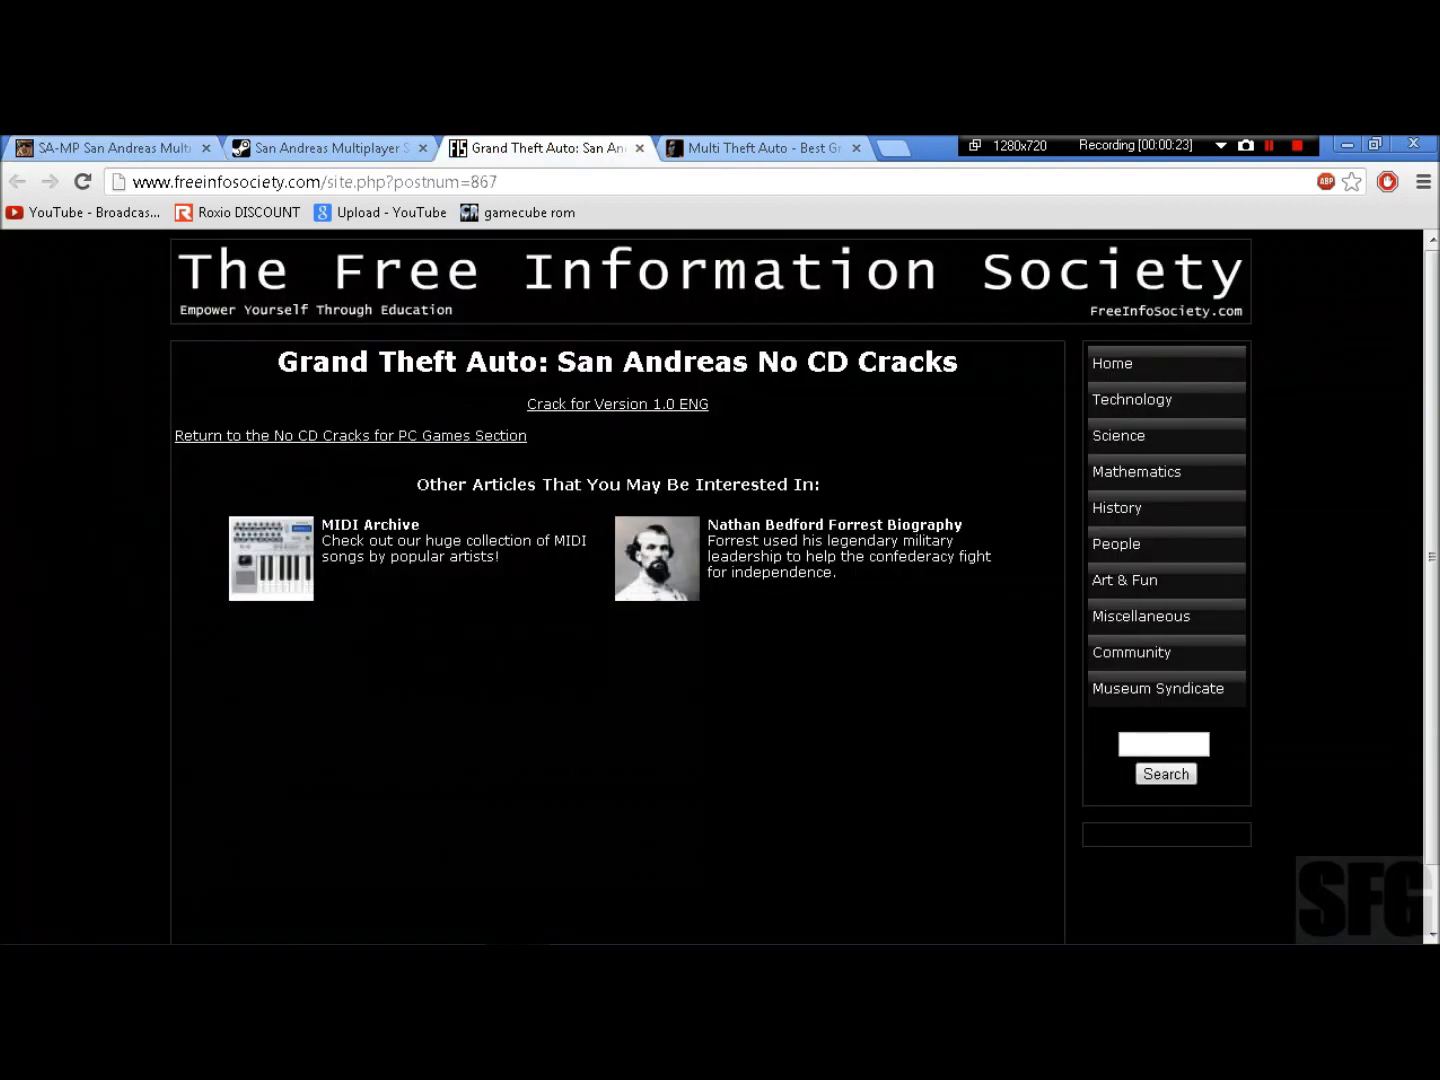
left_click(326, 148)
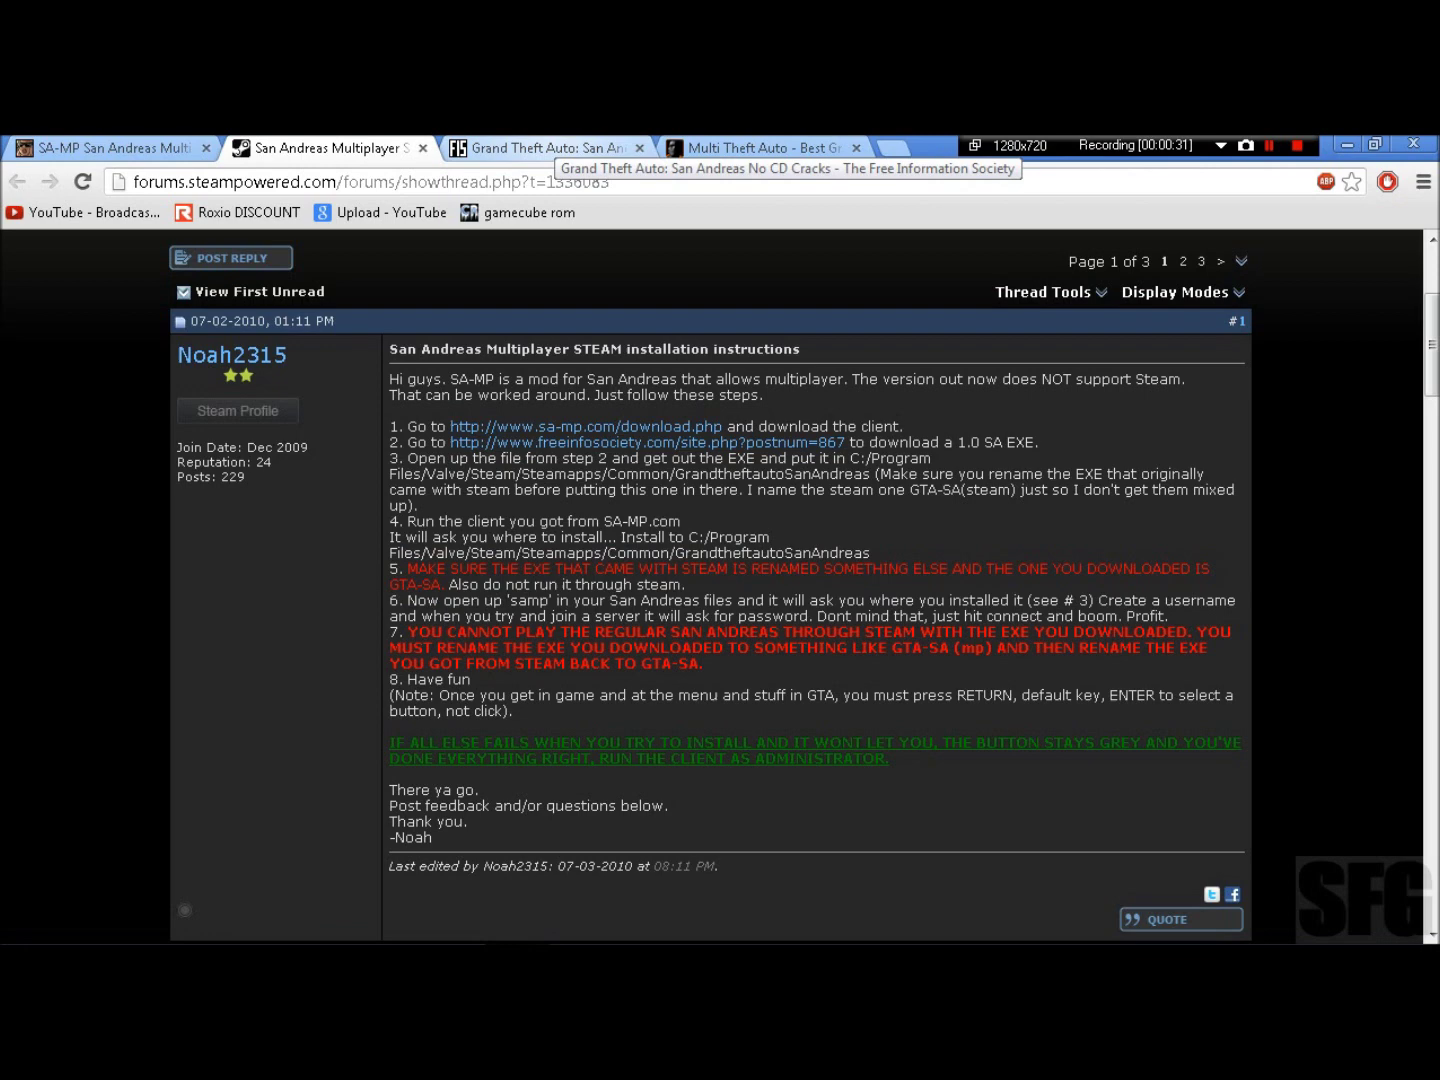
left_click(540, 147)
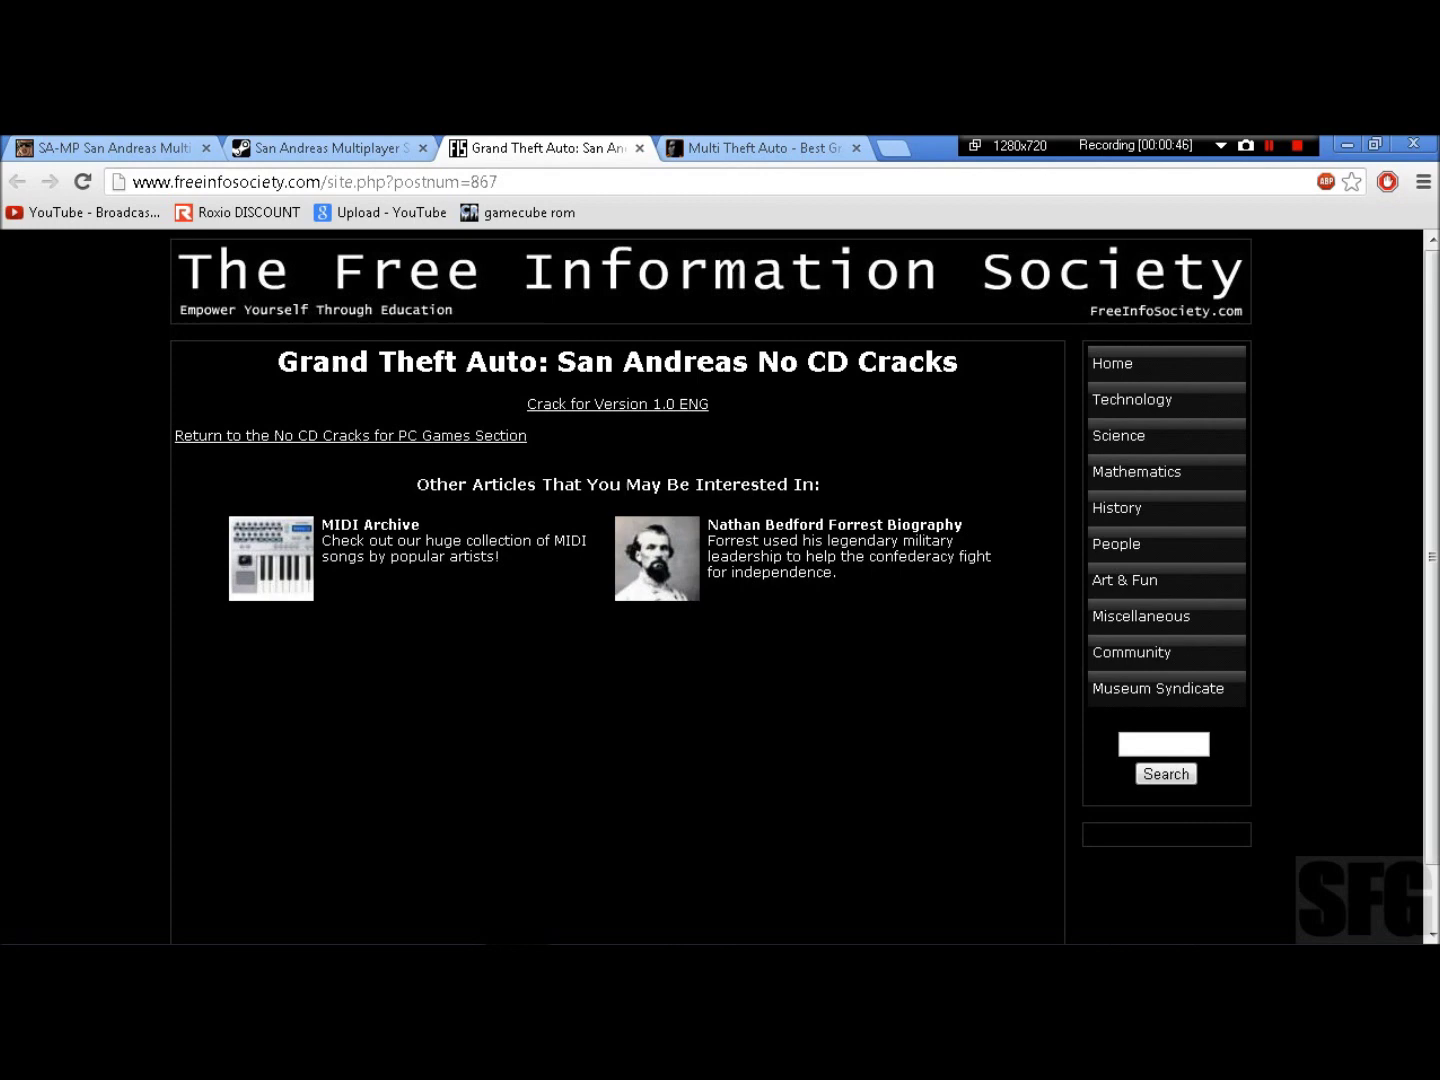
key("ctrl+shift+Tab")
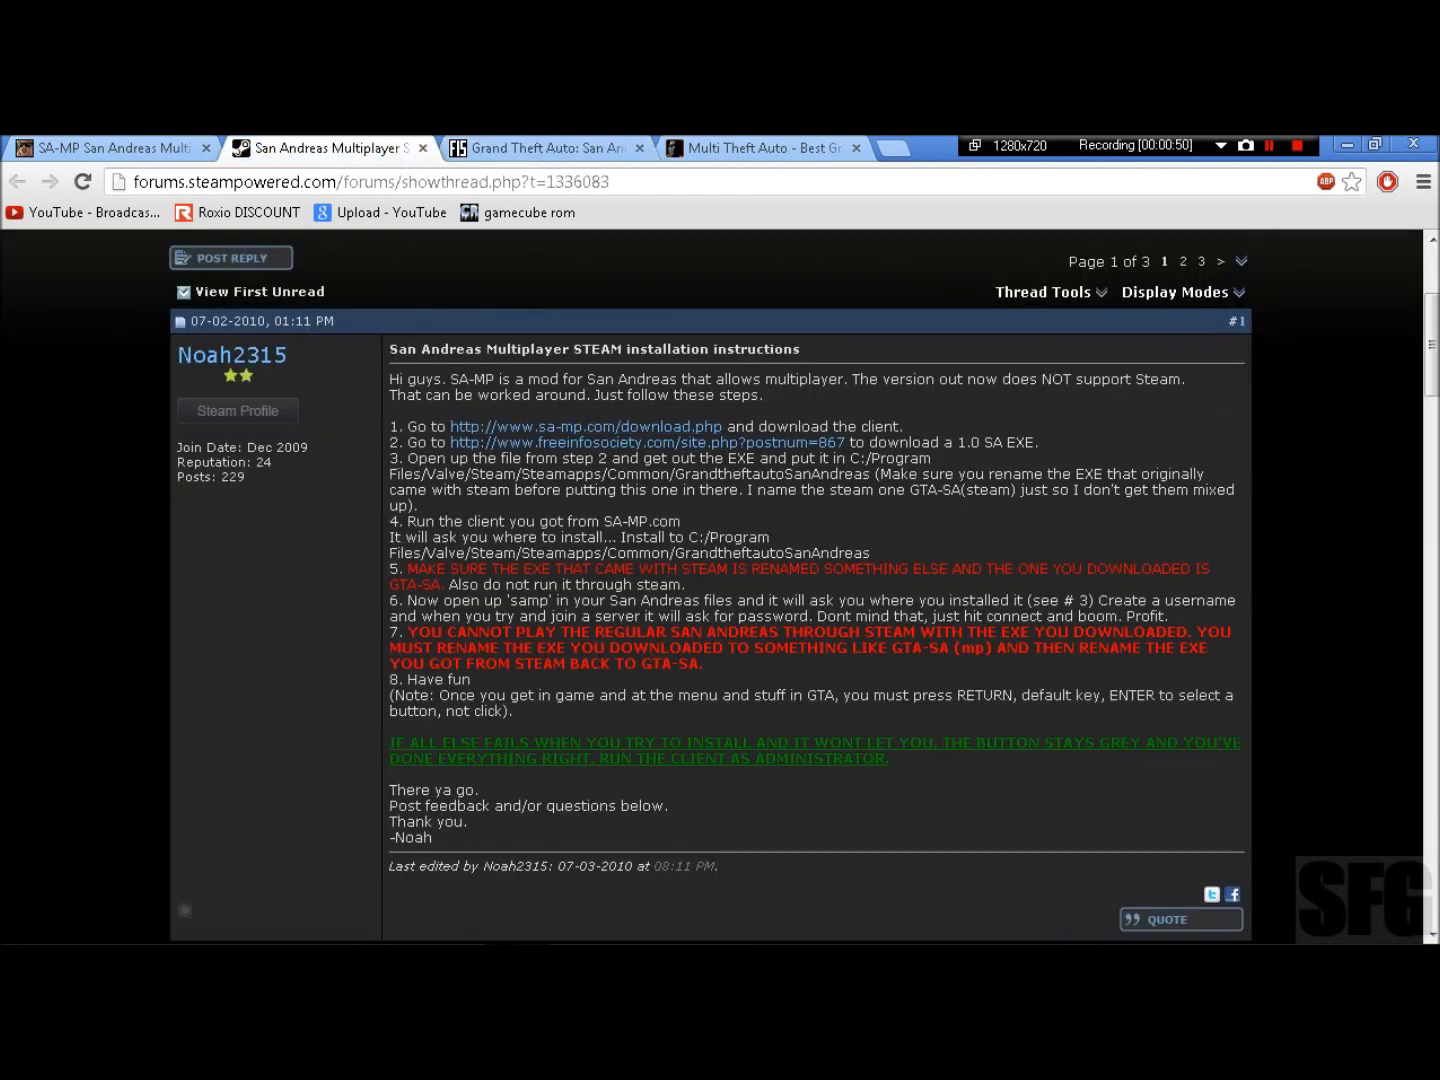
key("ctrl+Tab")
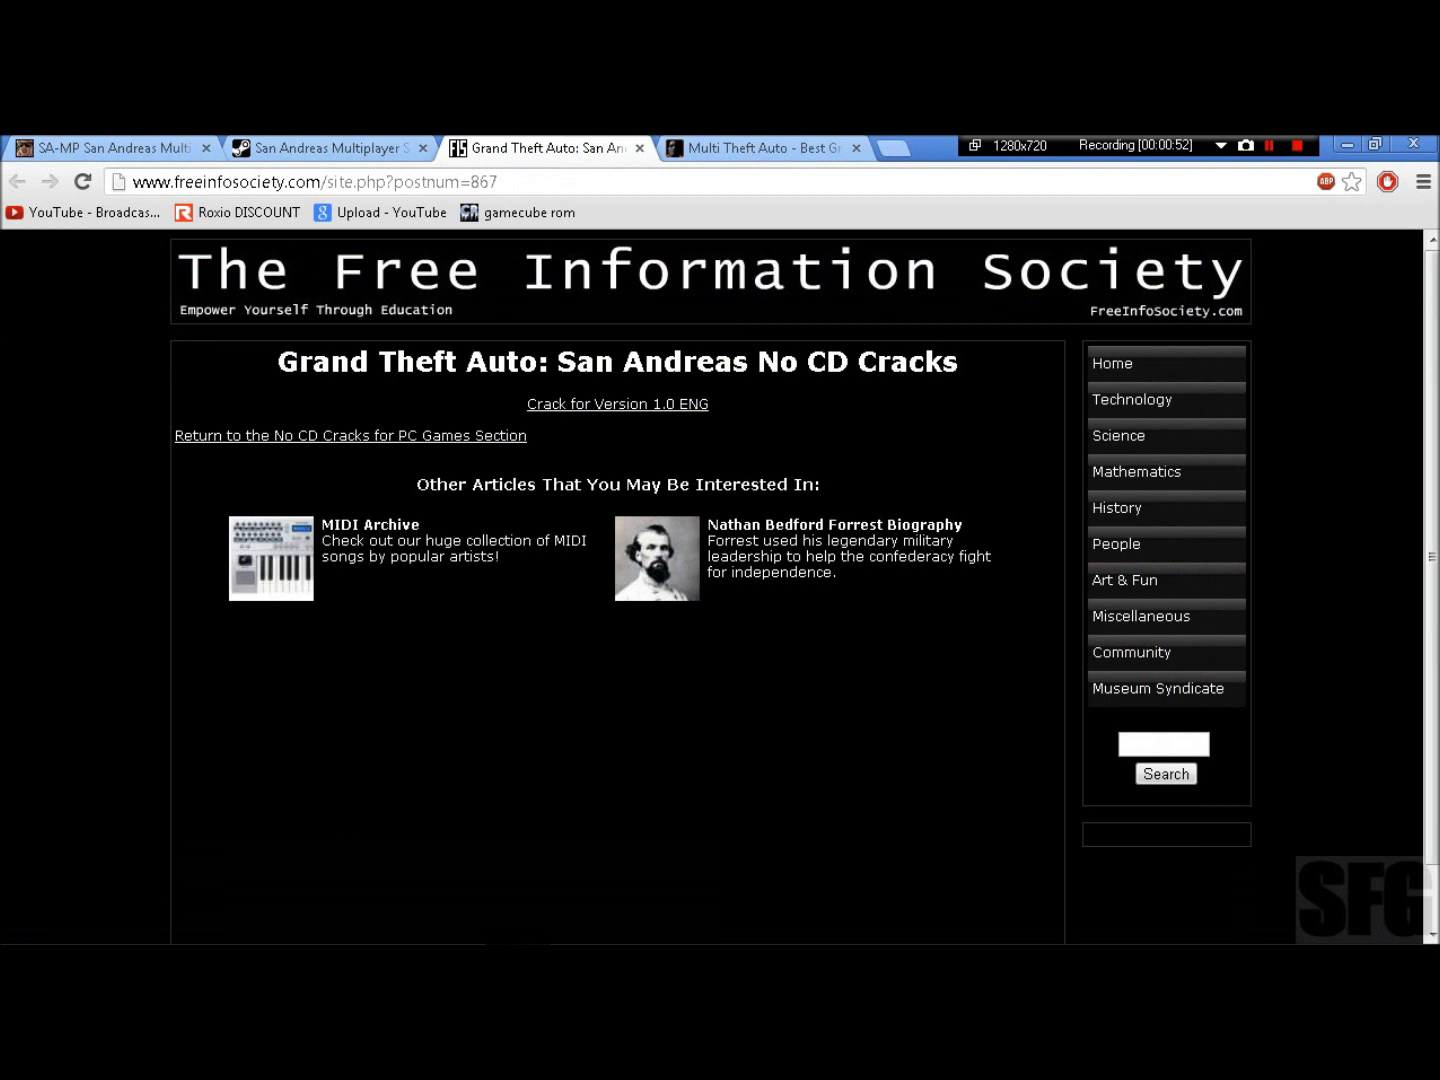
Download the Version 1.0 ENG crack zip and open it in WinRAR, dismissing the licence notice
left_click(617, 404)
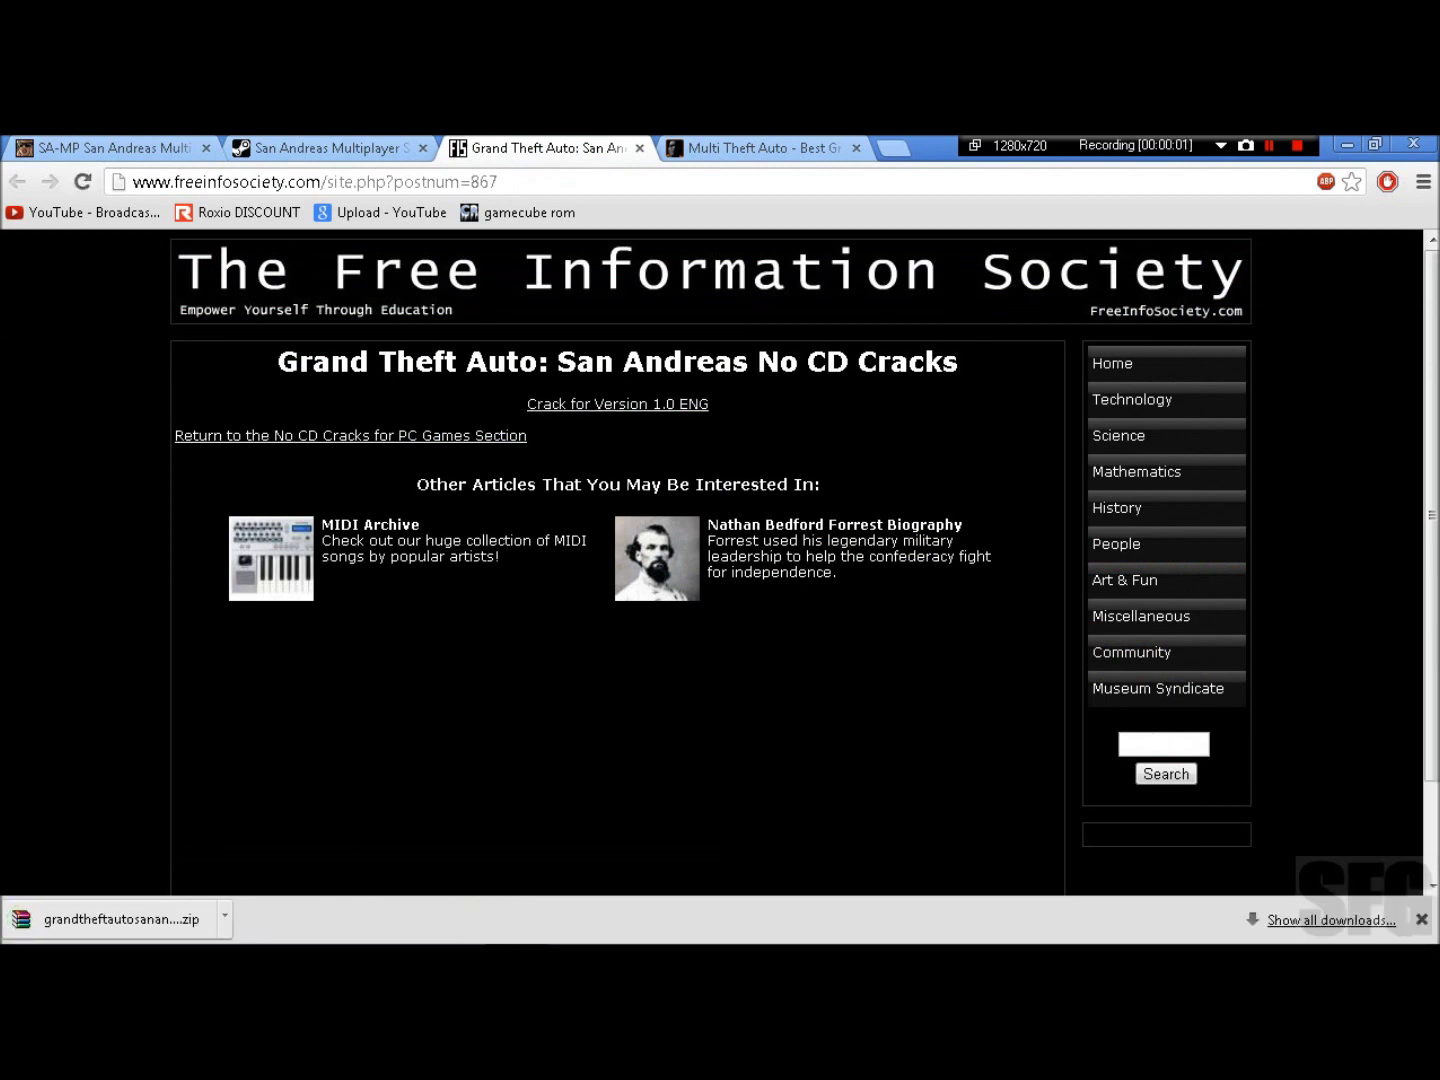
left_click(122, 920)
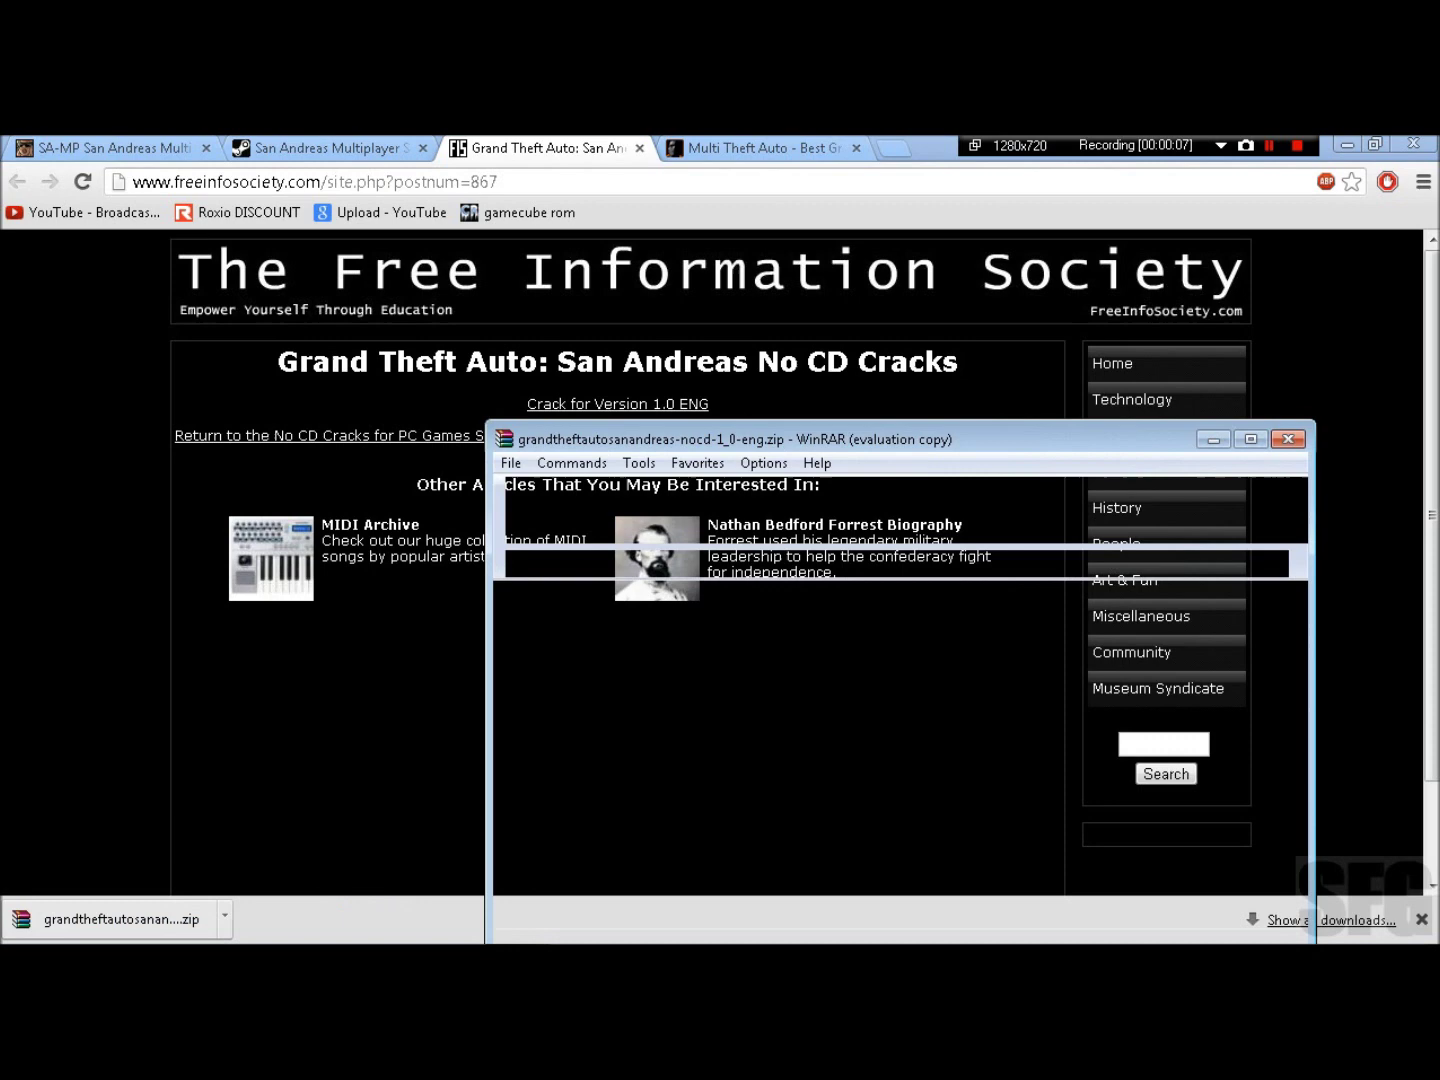
left_click(1020, 704)
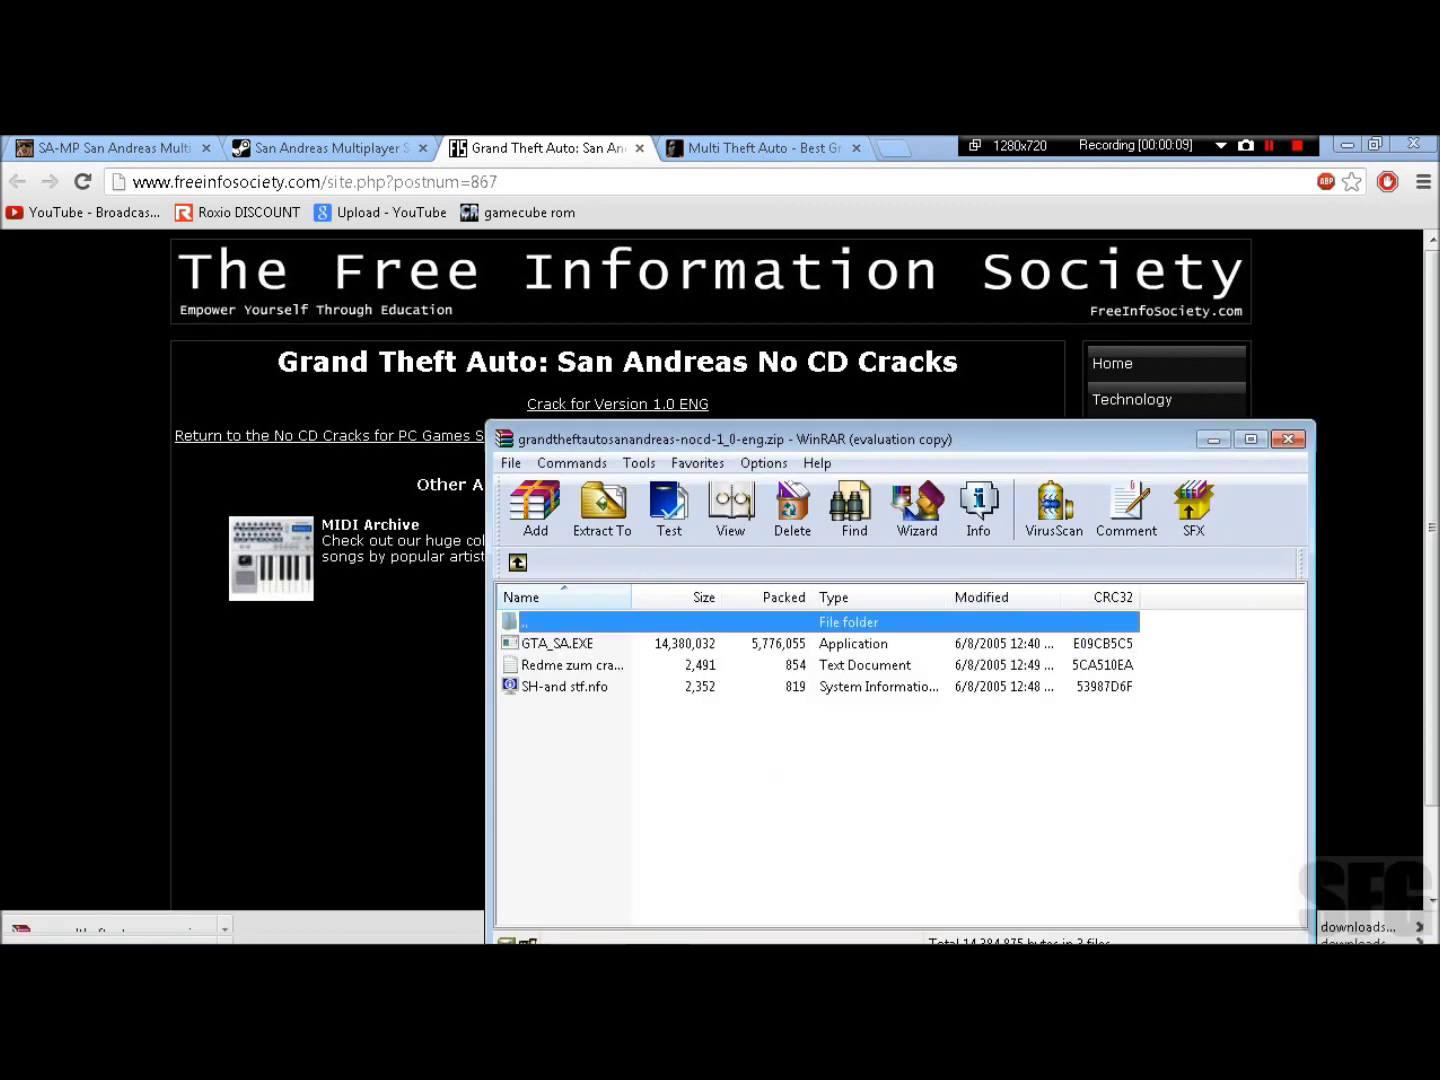
left_click_drag(968, 439, 983, 305)
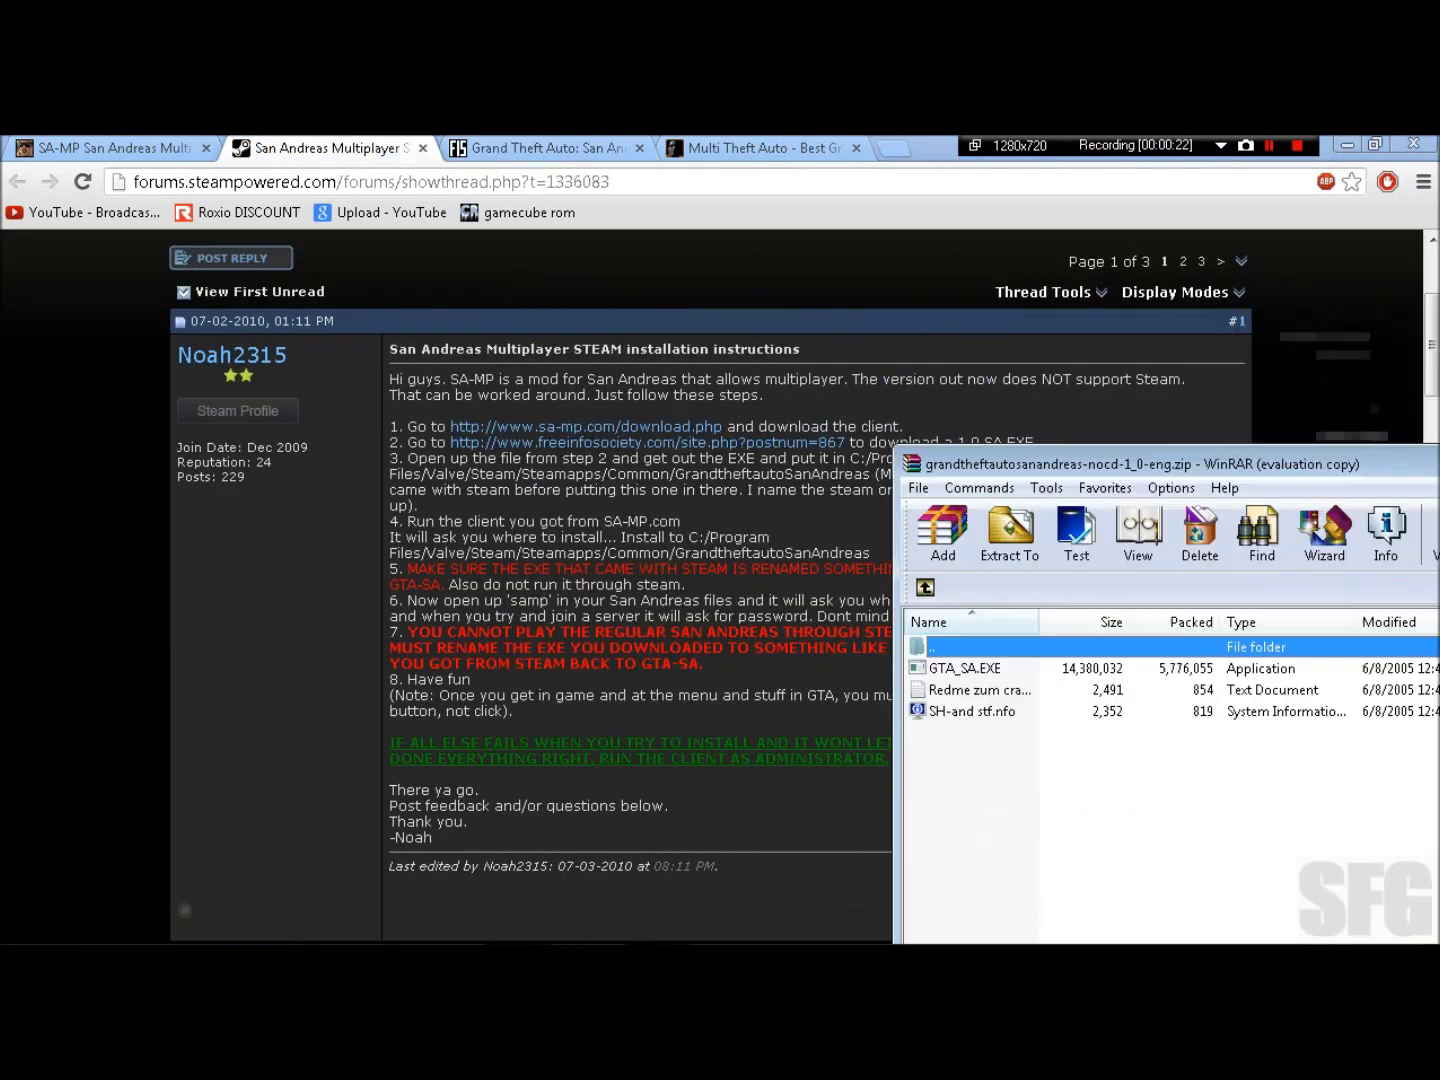
key("Down")
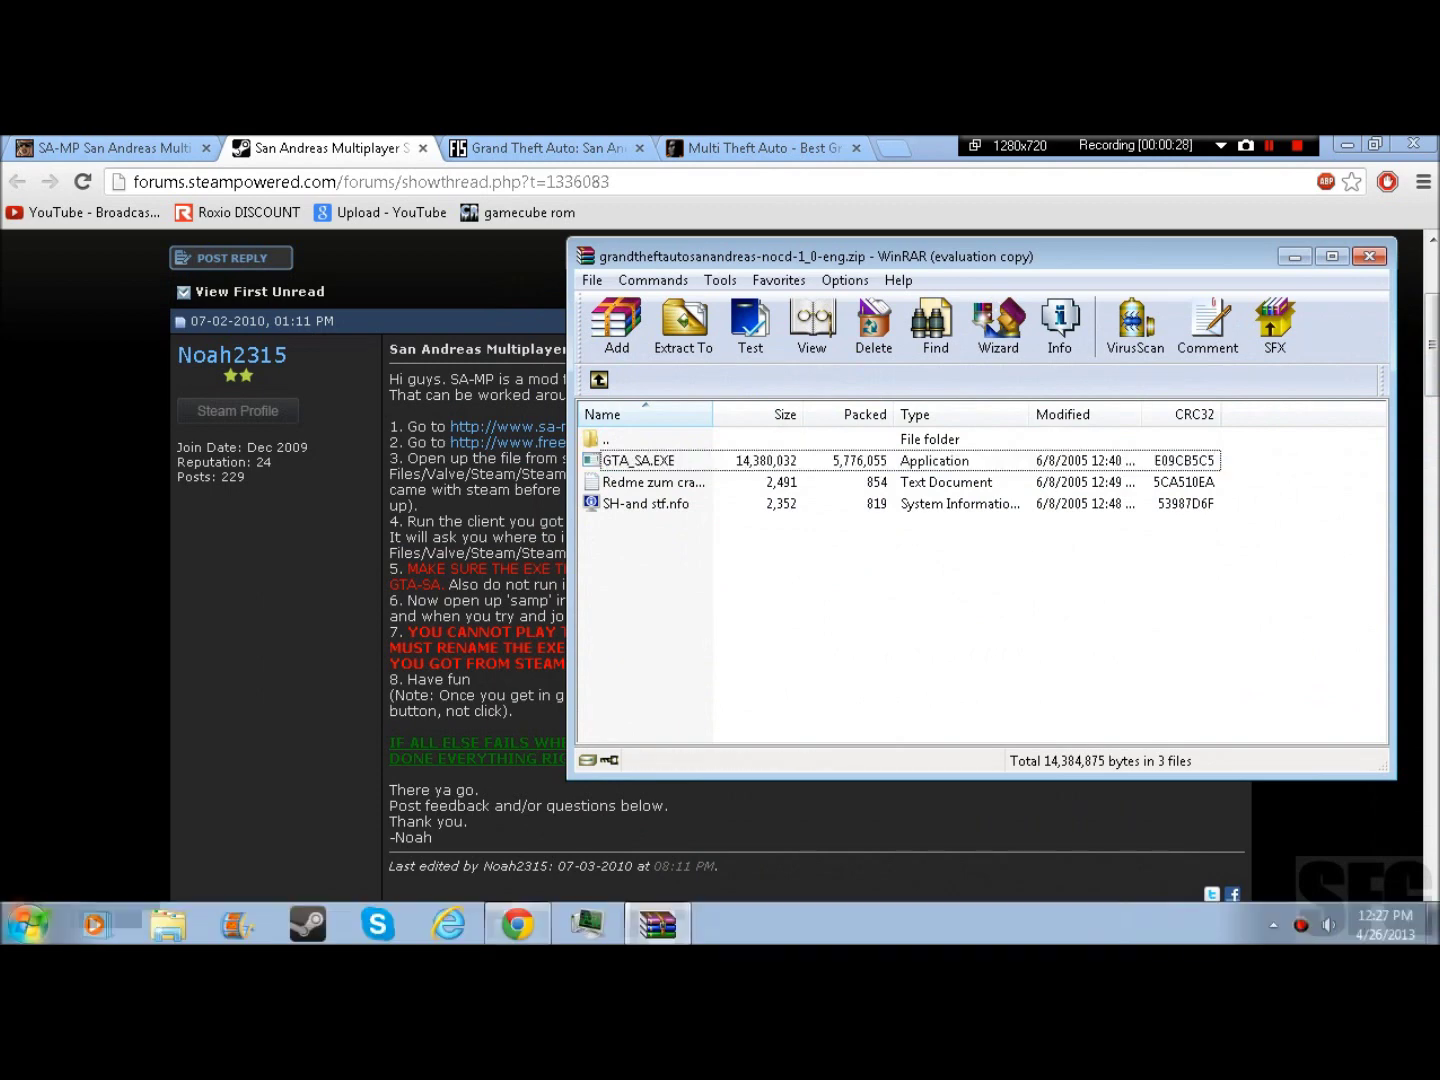
Browse to C:\Program Files (x86)\Steam\steamapps\common and move the Explorer window left
key("super")
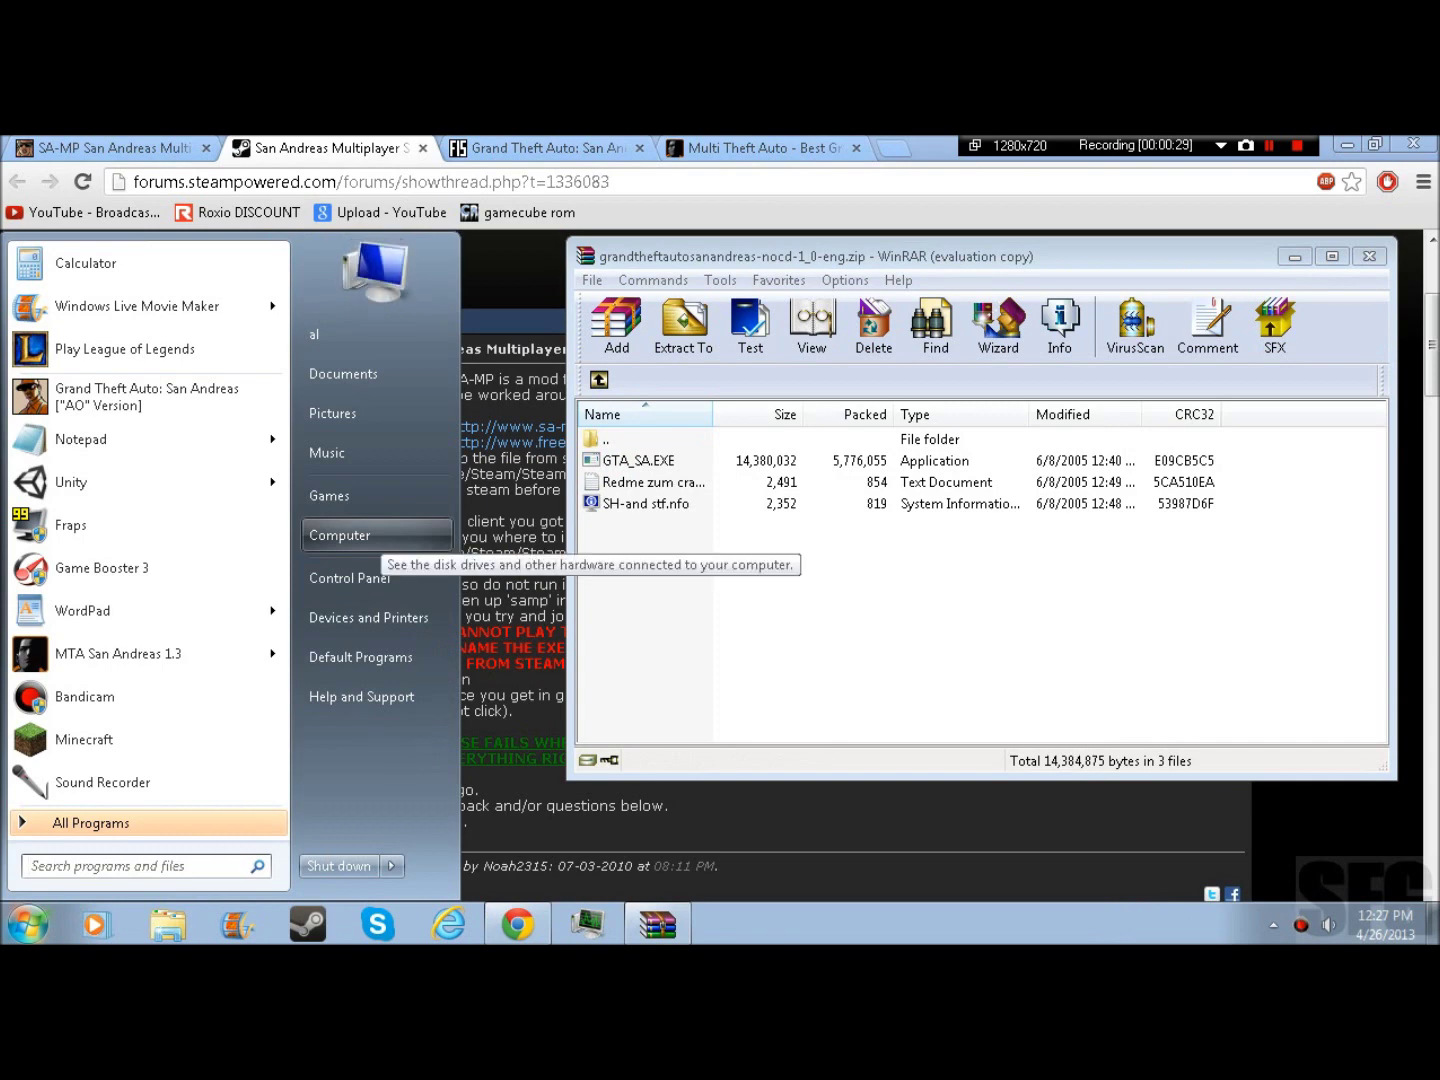
left_click(339, 536)
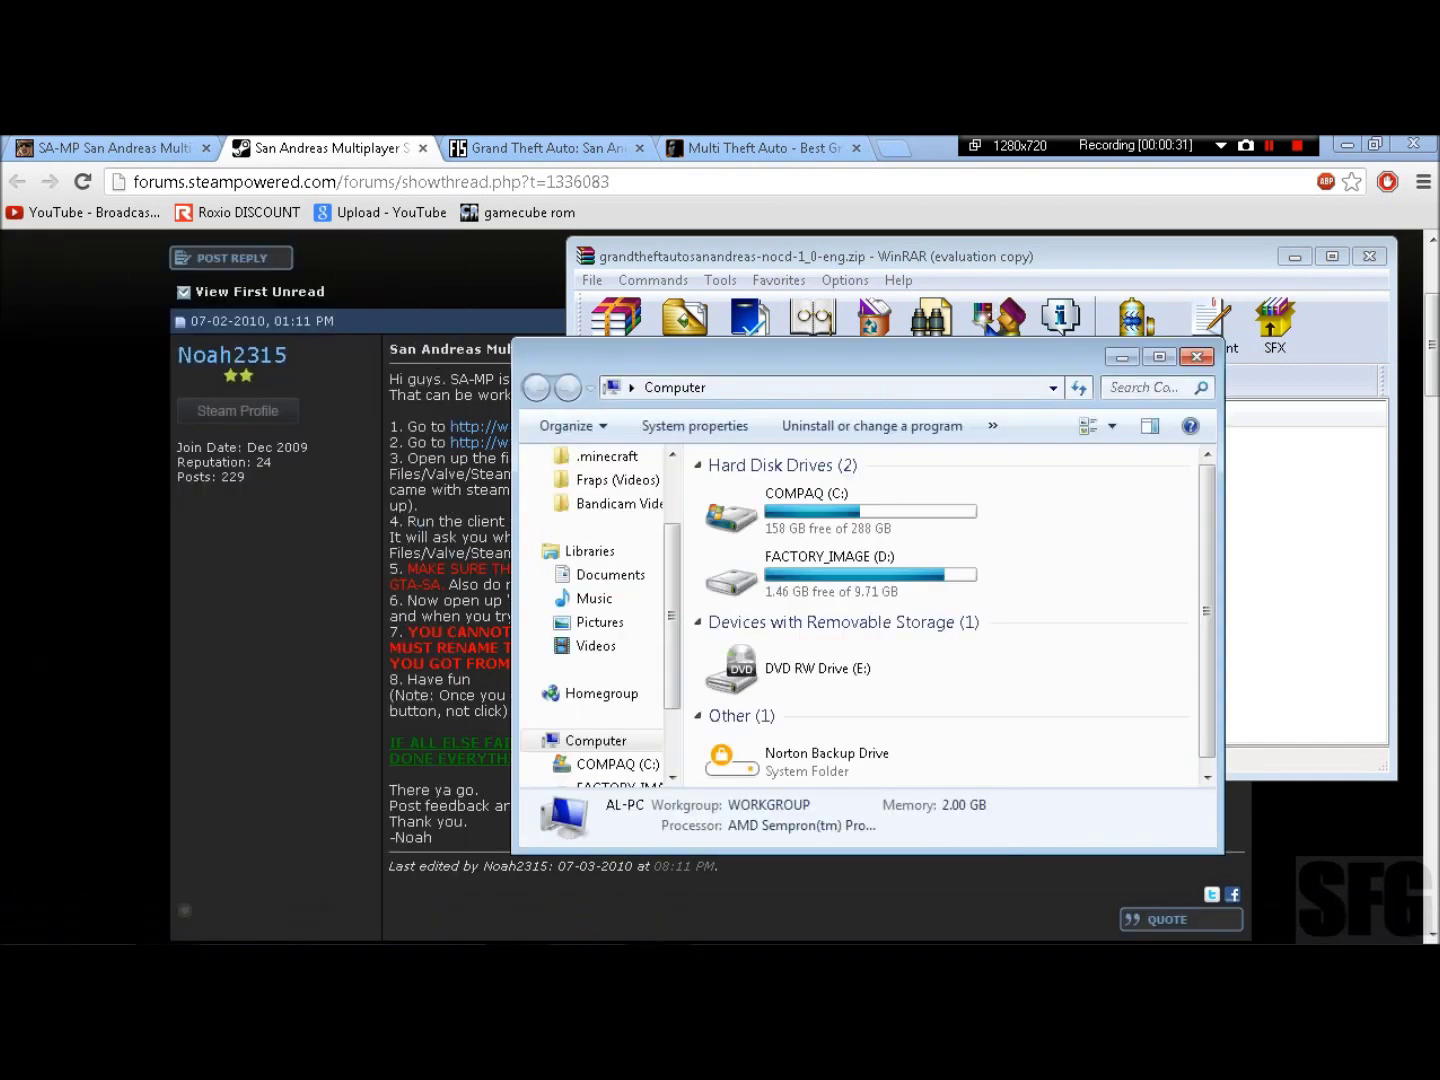
left_click(810, 509)
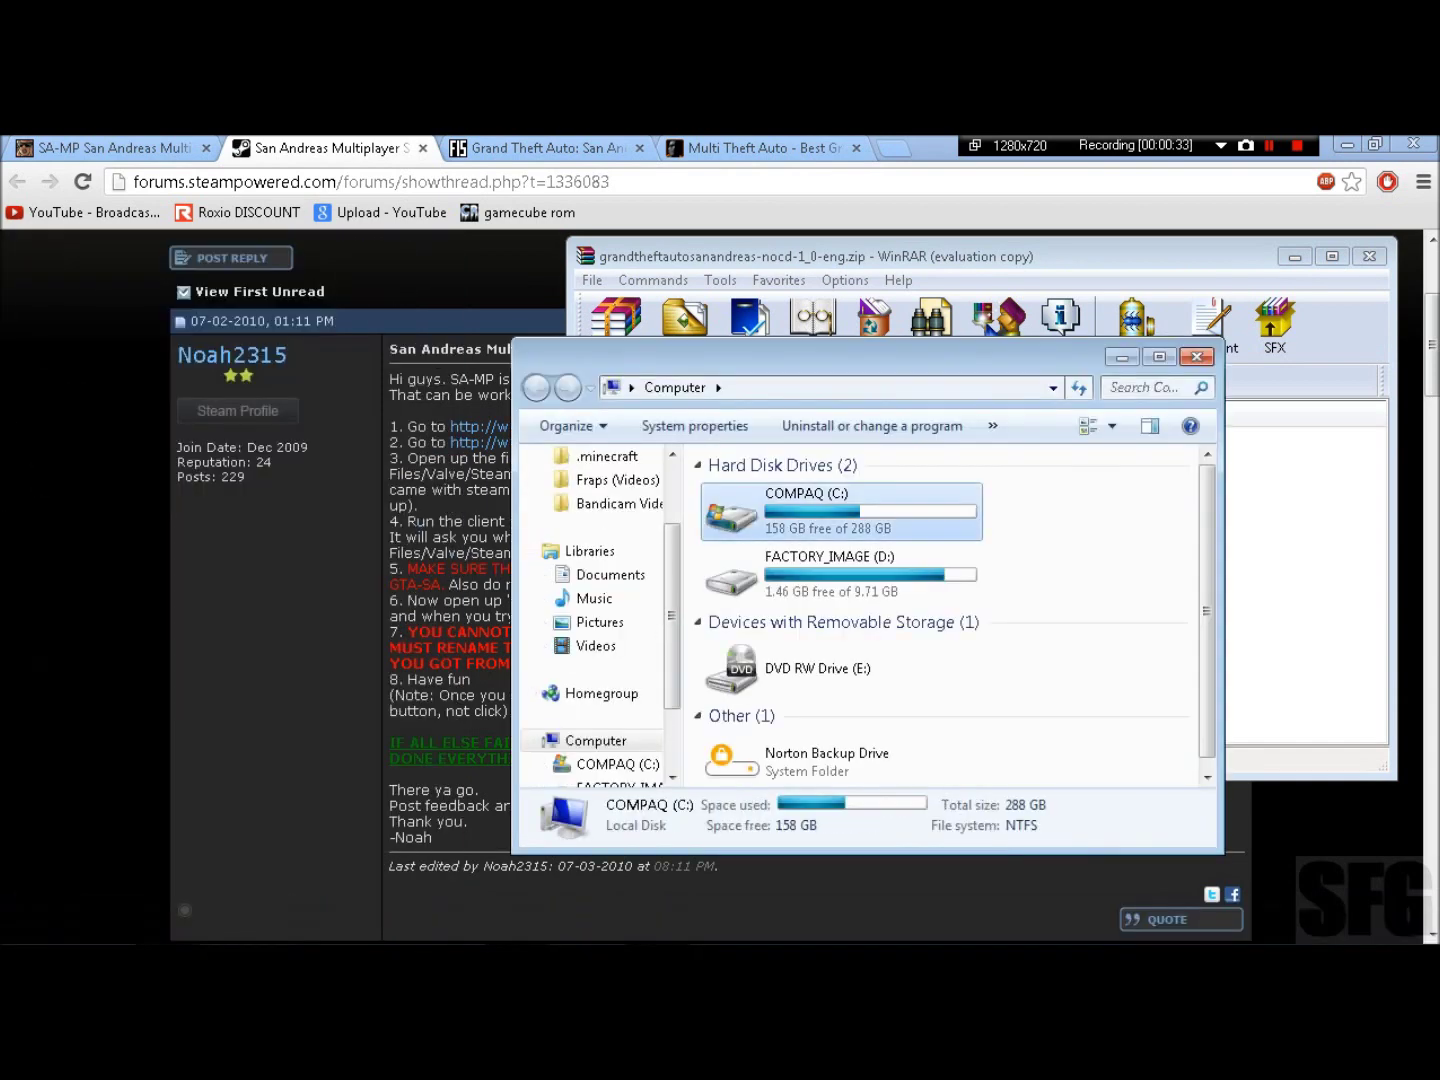
double_click(810, 509)
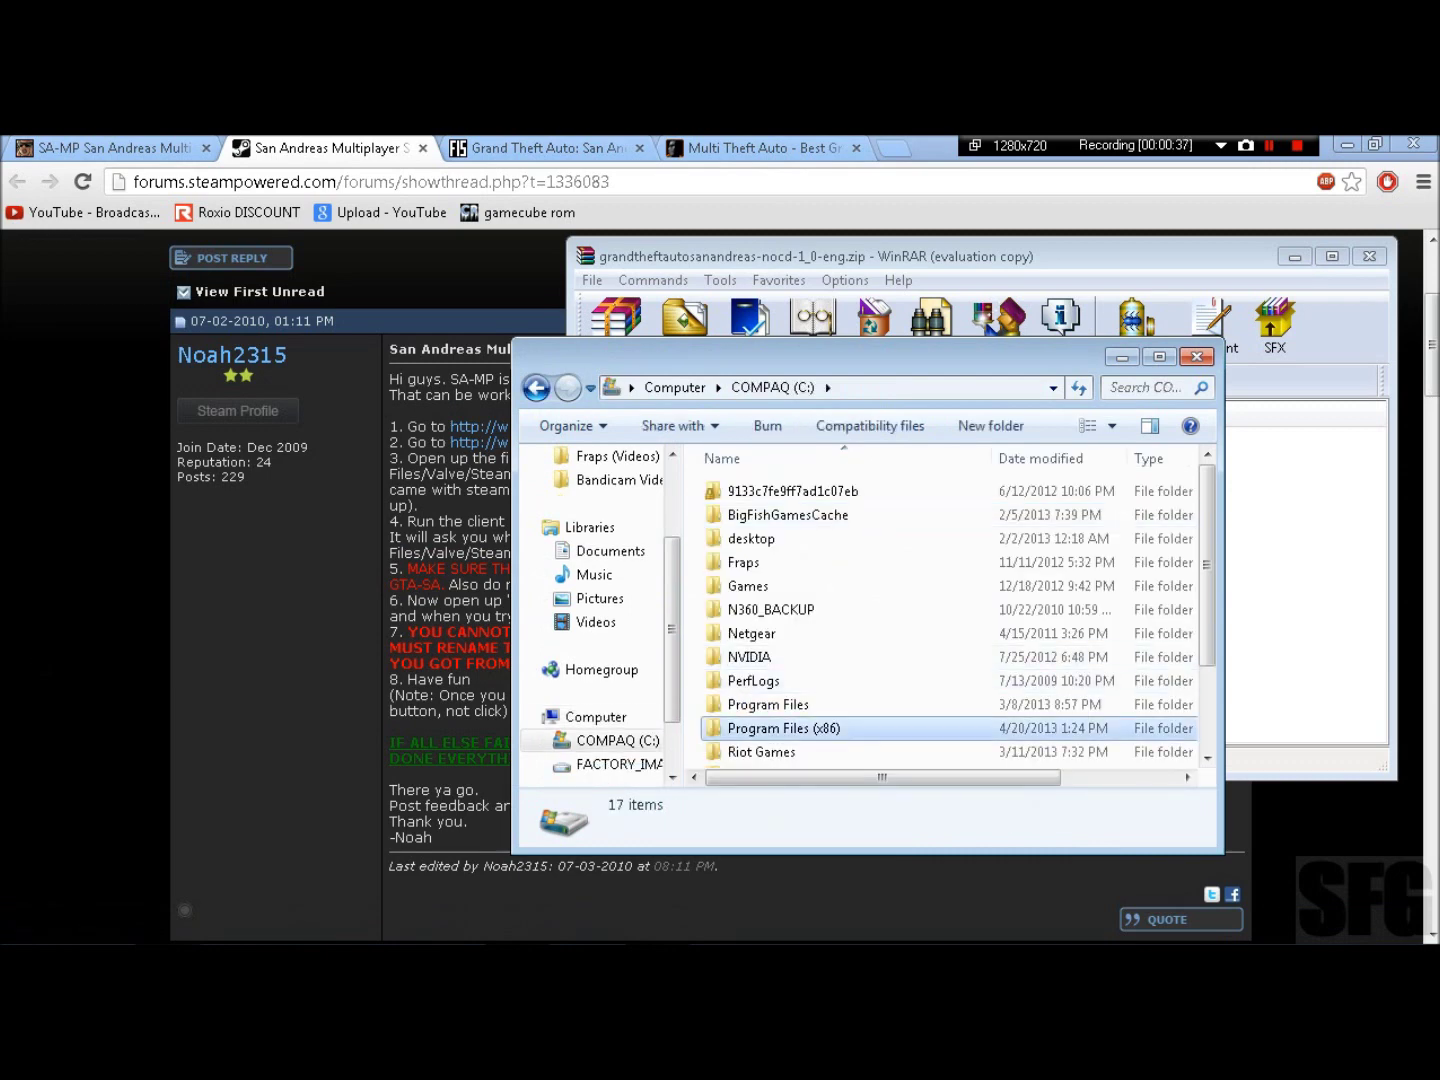
double_click(783, 728)
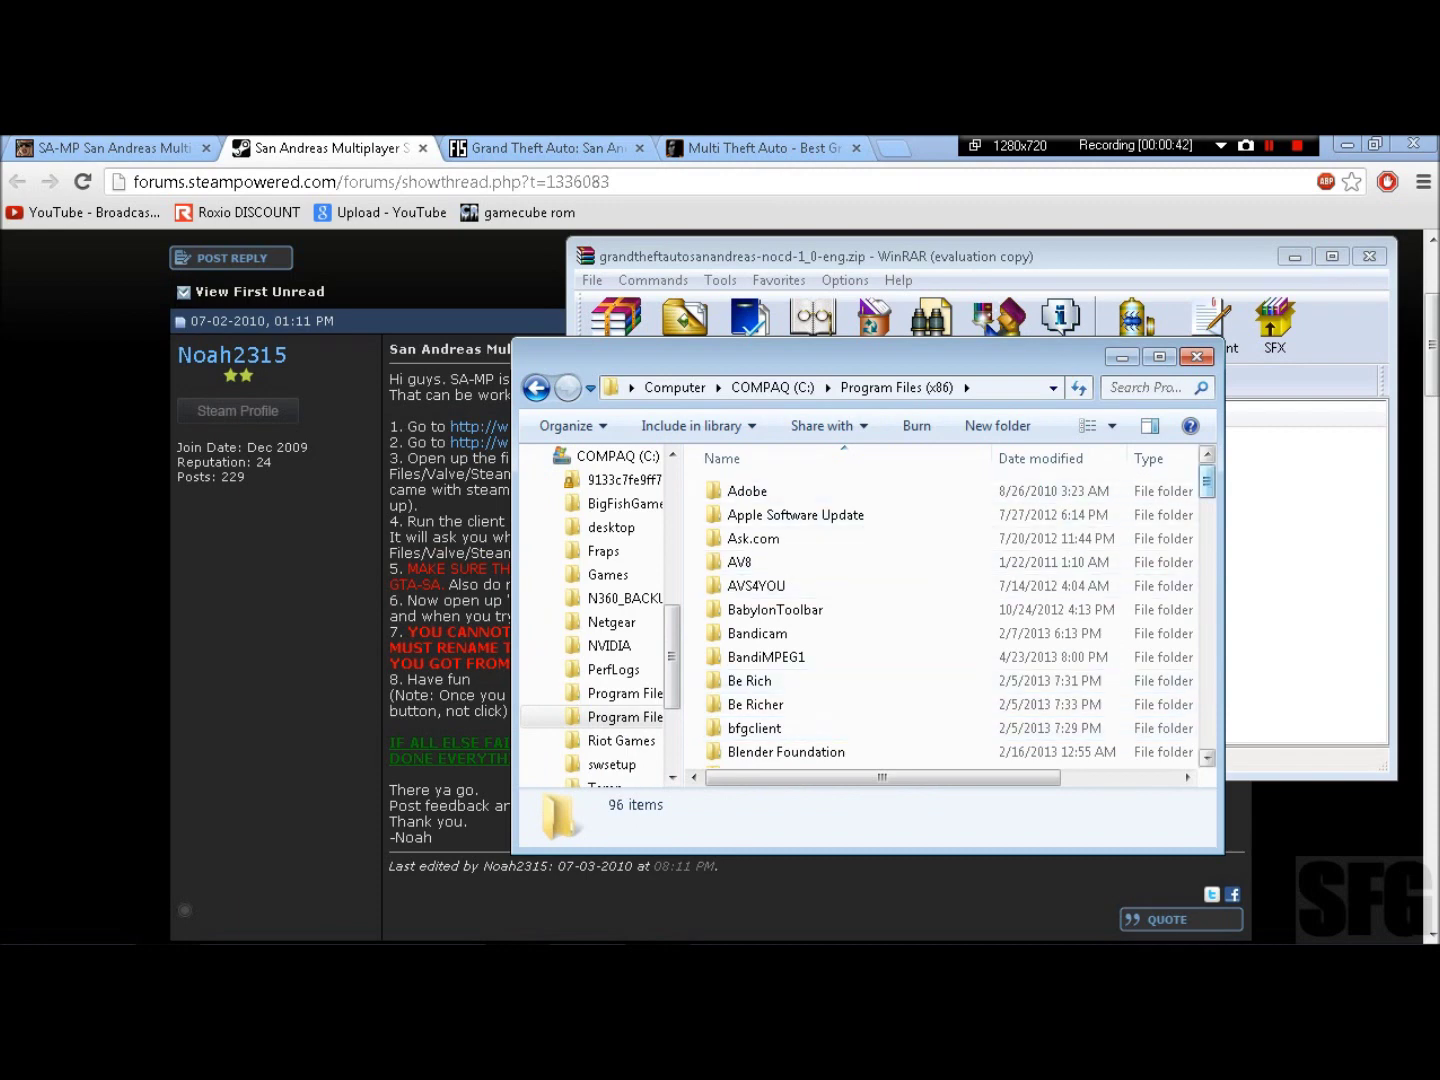
scroll(844, 563, "down", 5)
scroll(844, 563, "down", 5)
scroll(844, 563, "down", 5)
scroll(844, 563, "down", 3)
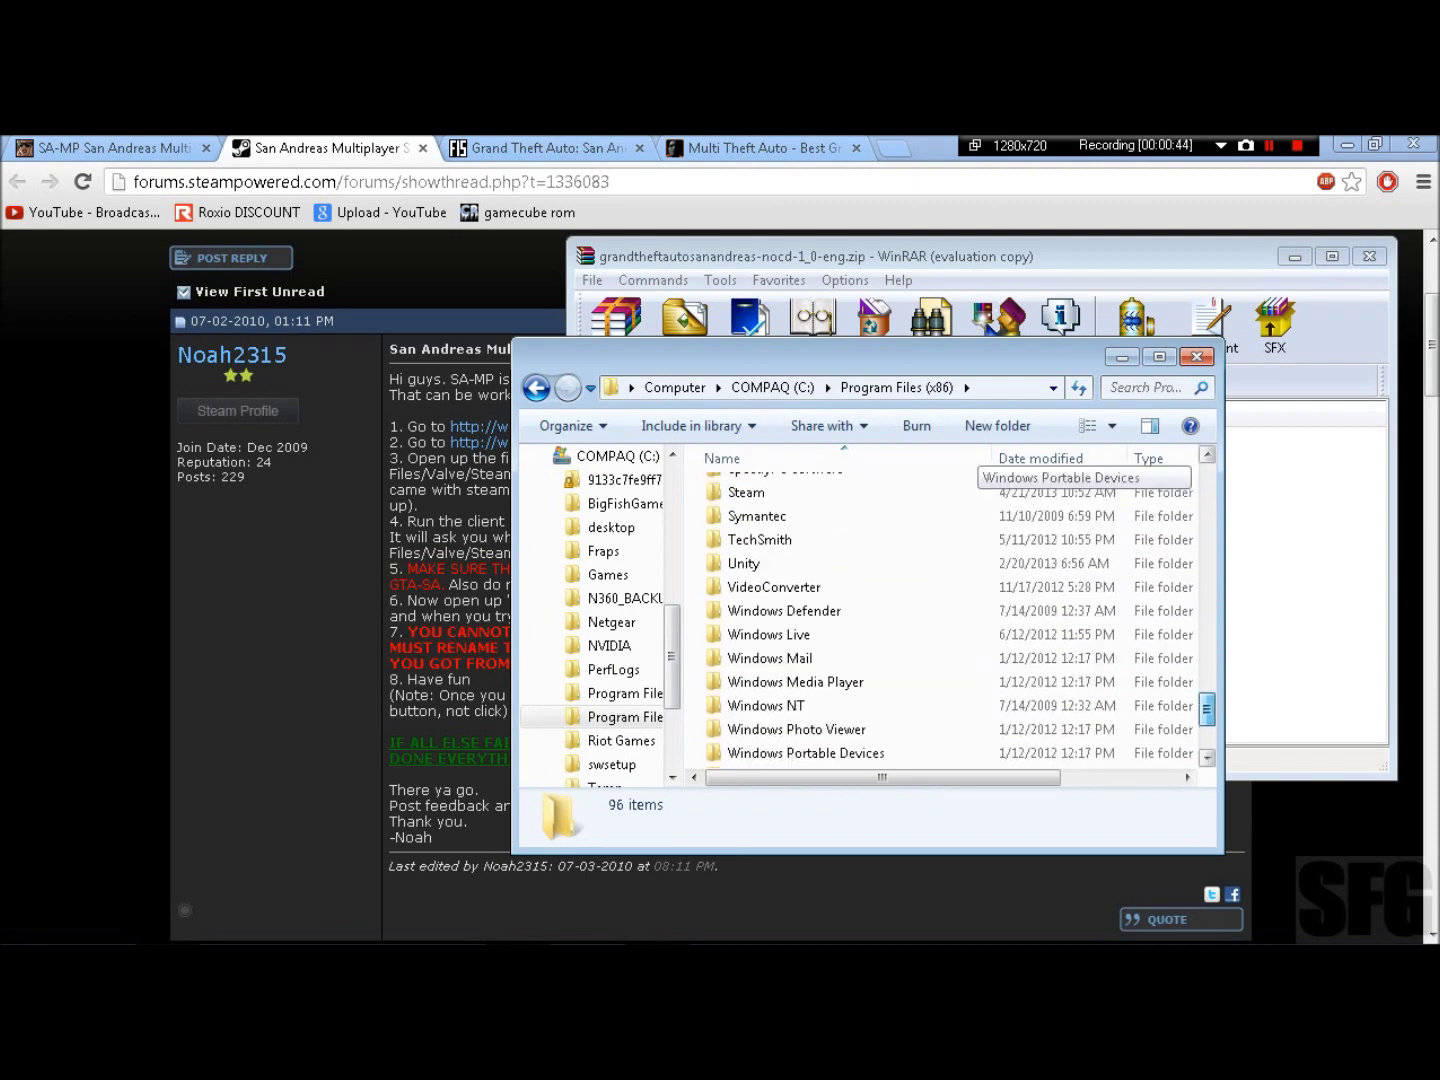
double_click(745, 492)
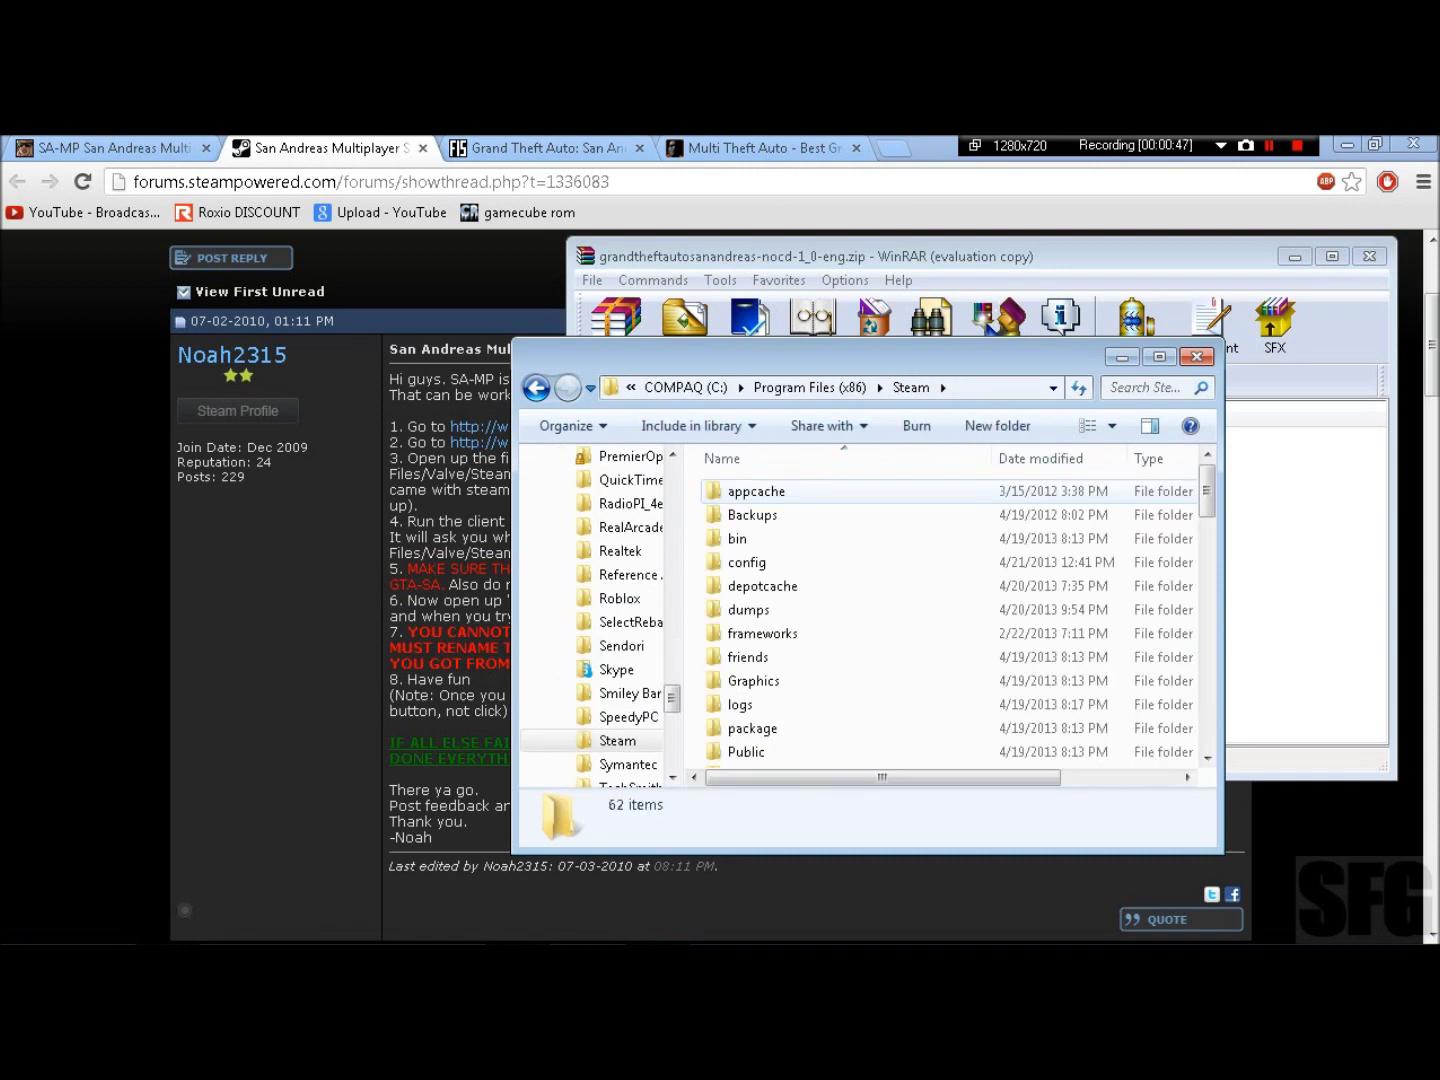
scroll(844, 619, "down", 3)
double_click(760, 684)
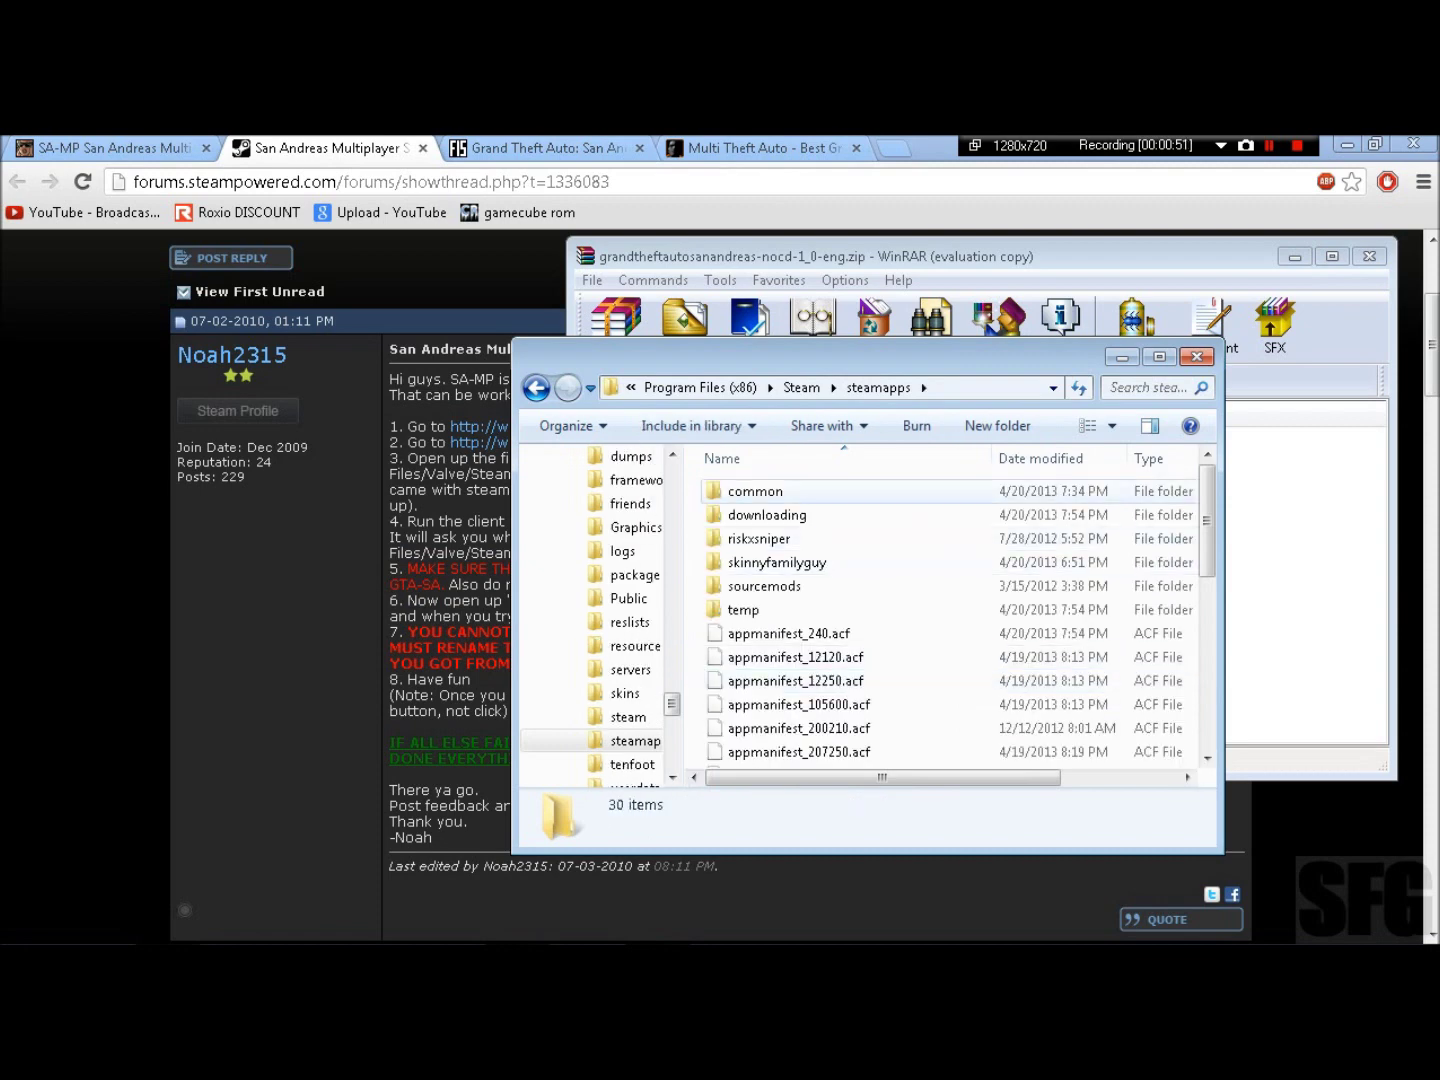
double_click(755, 491)
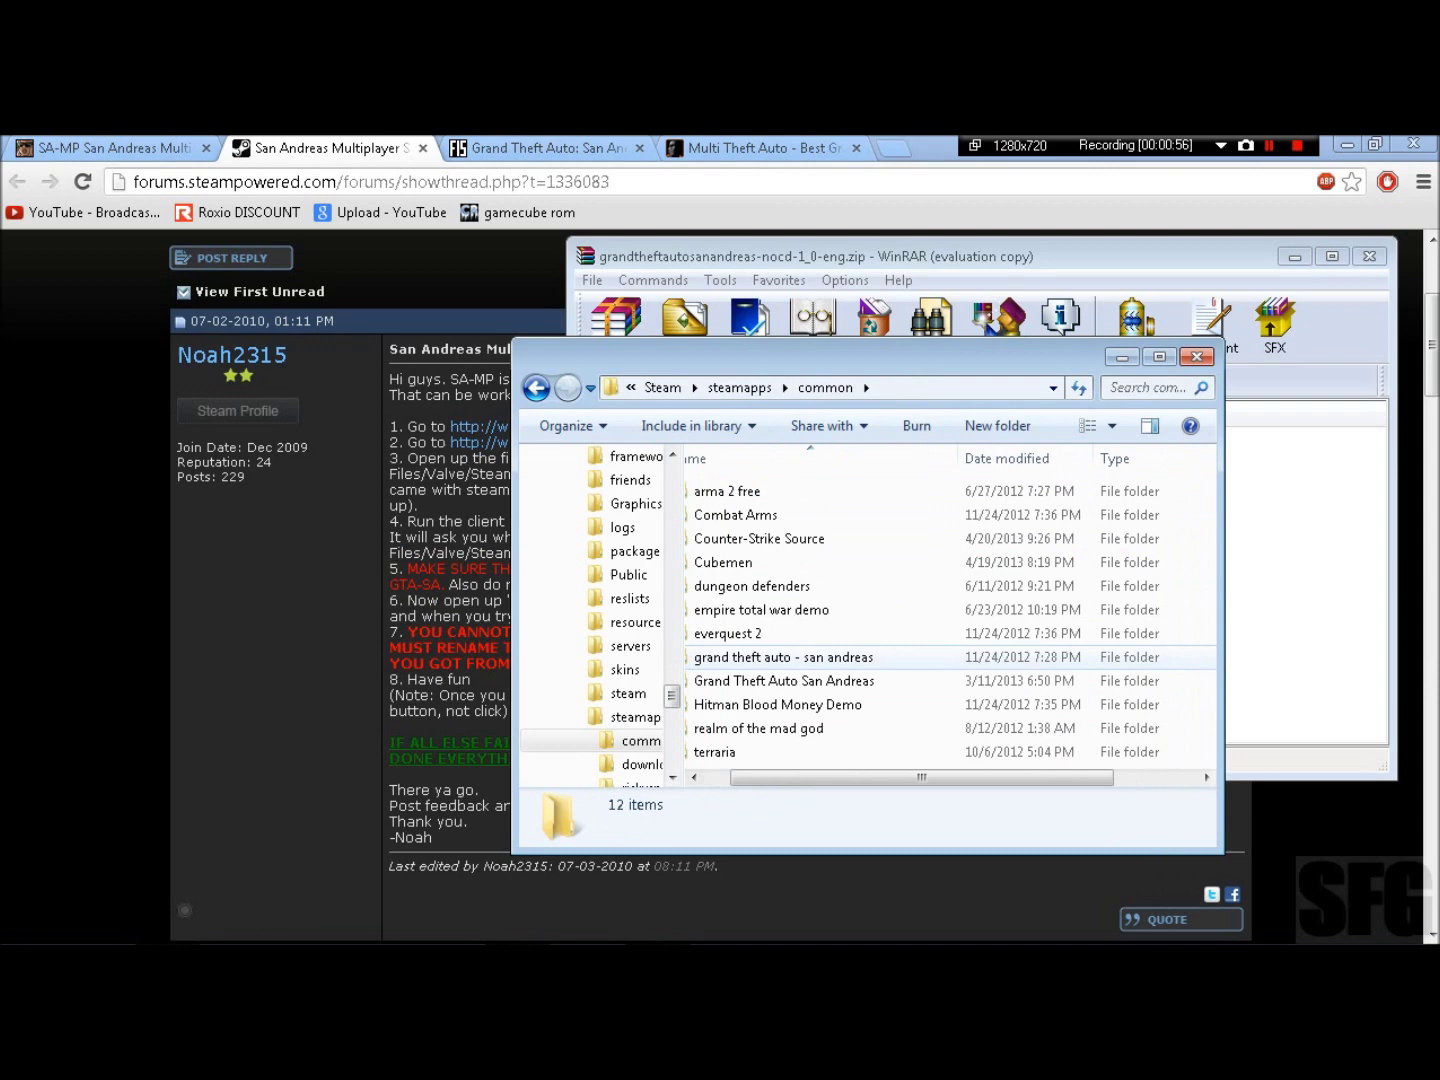
left_click(815, 658)
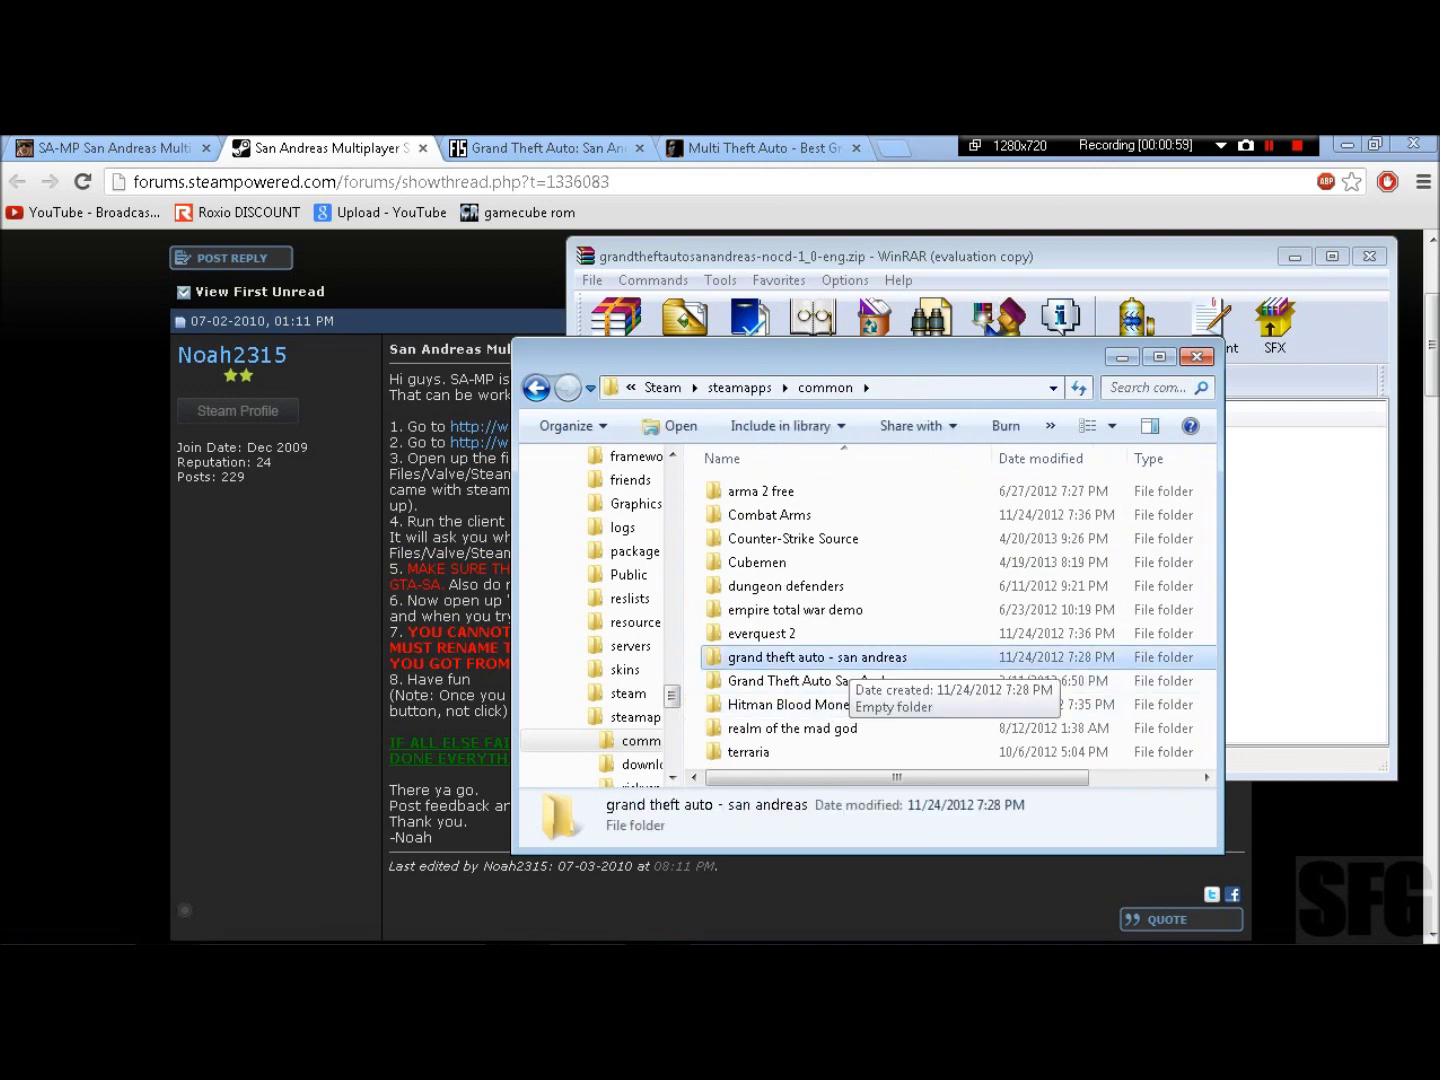
mouse_move(855, 358)
left_mouse_down()
mouse_move(68, 348)
mouse_move(664, 288)
mouse_move(853, 715)
mouse_move(770, 507)
left_mouse_up()
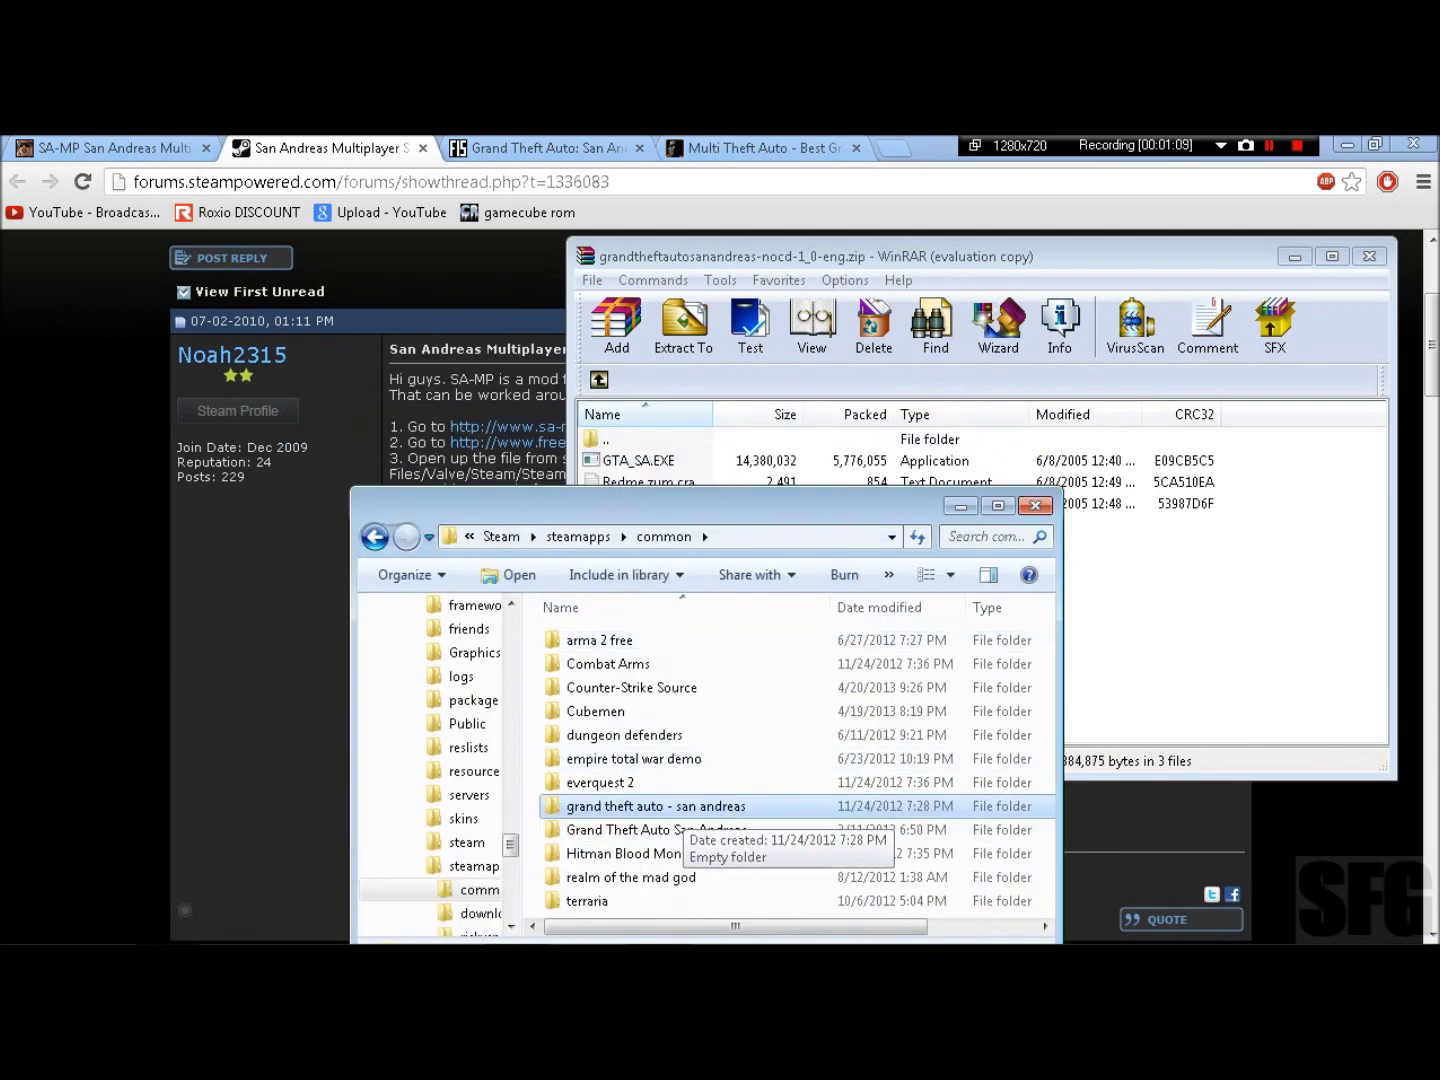
Open the Grand Theft Auto San Andreas folder and check GTA_SA's name without renaming it
double_click(630, 829)
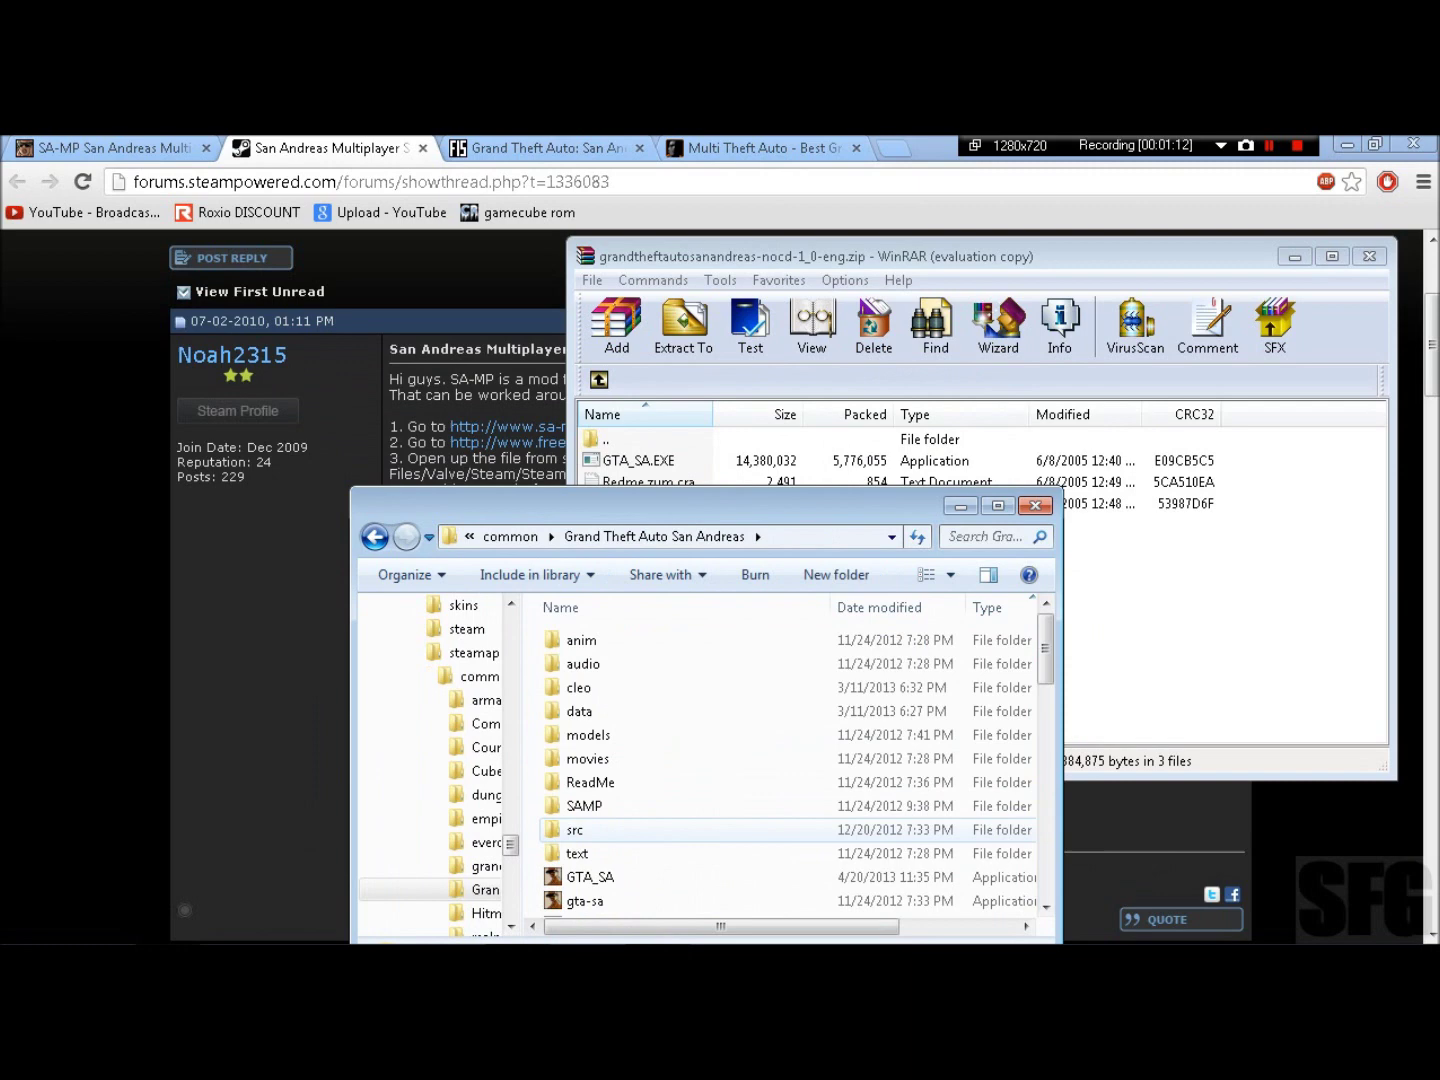
left_click(375, 536)
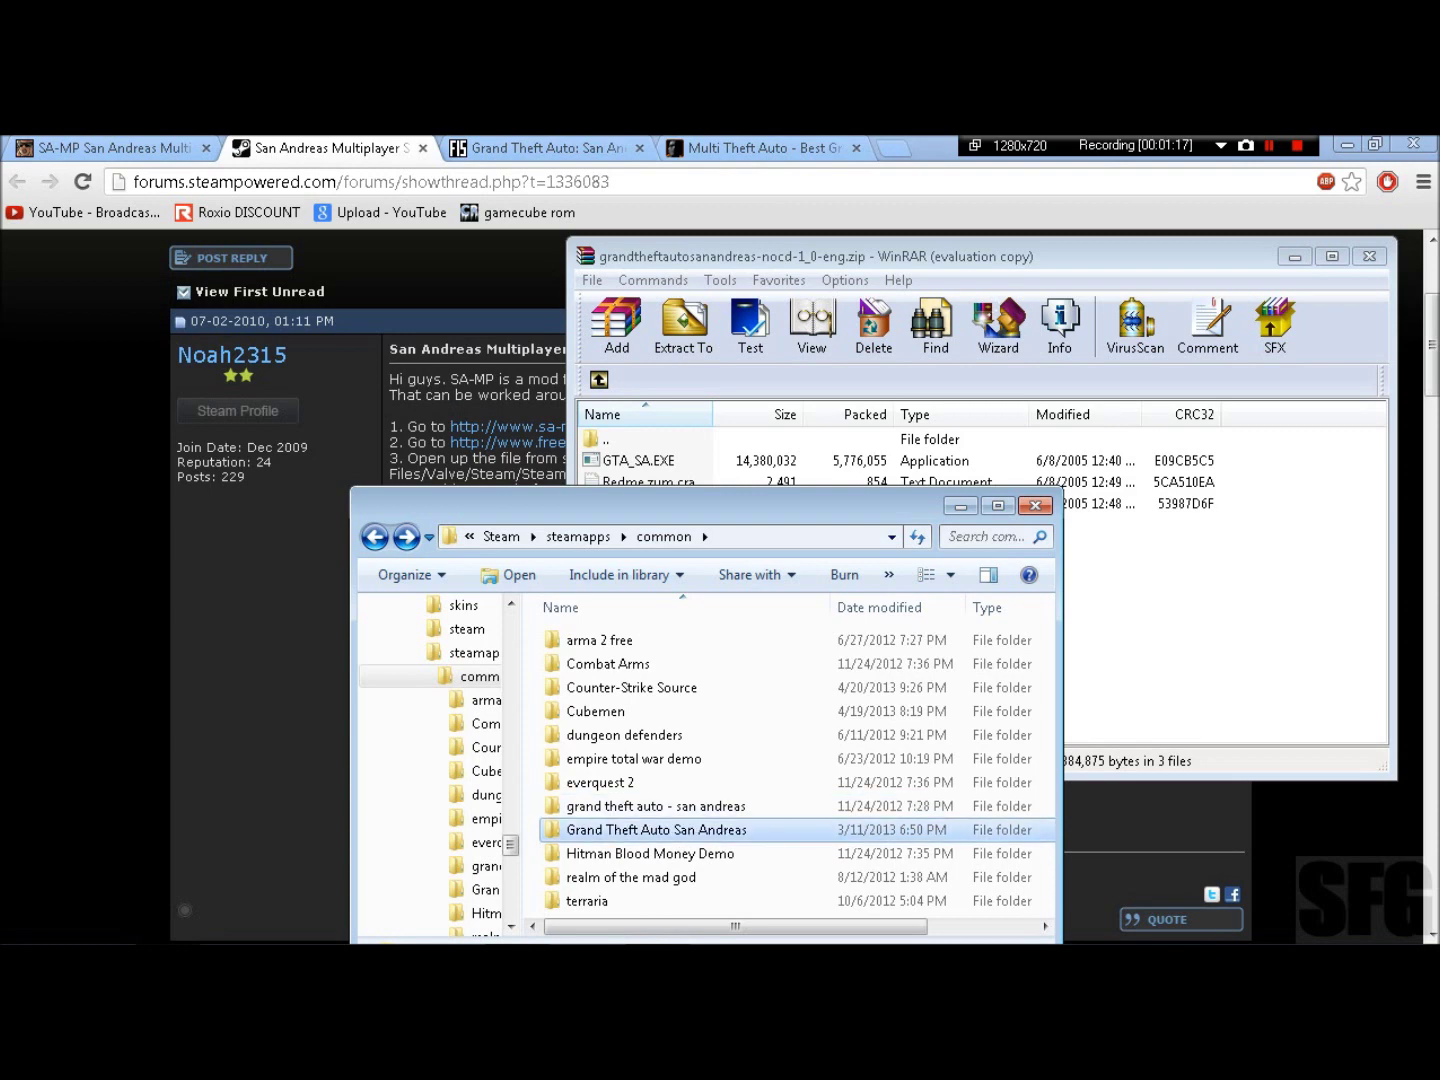
double_click(655, 830)
left_click_drag(675, 506, 672, 324)
scroll(731, 585, "down", 3)
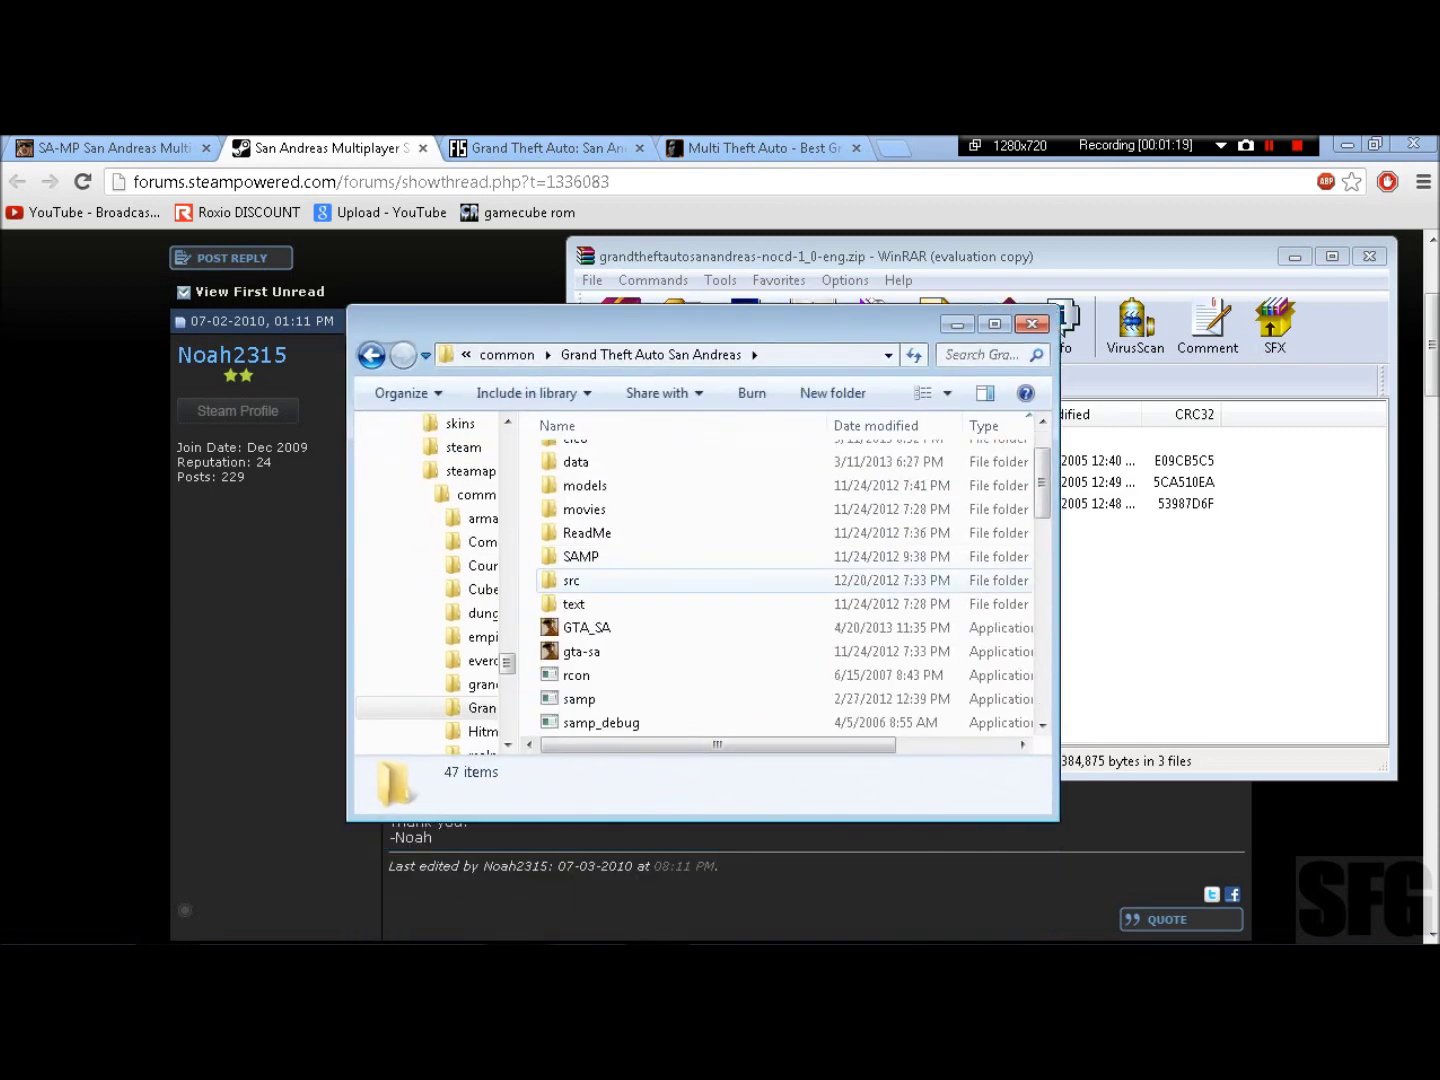
left_click(586, 556)
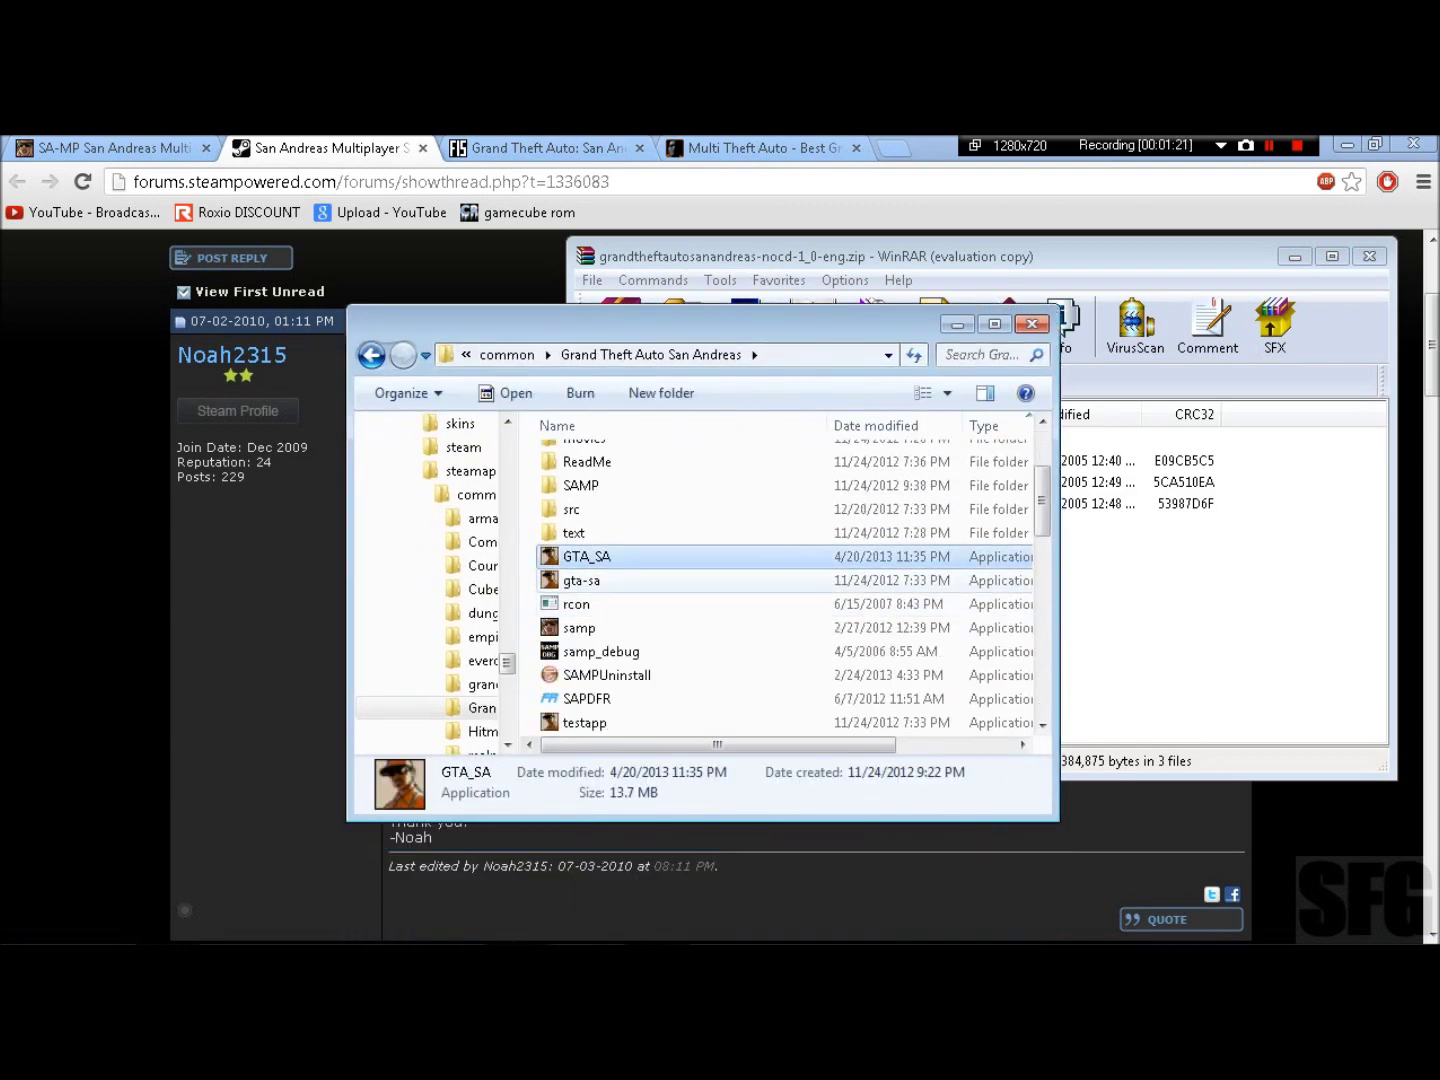
key("F2")
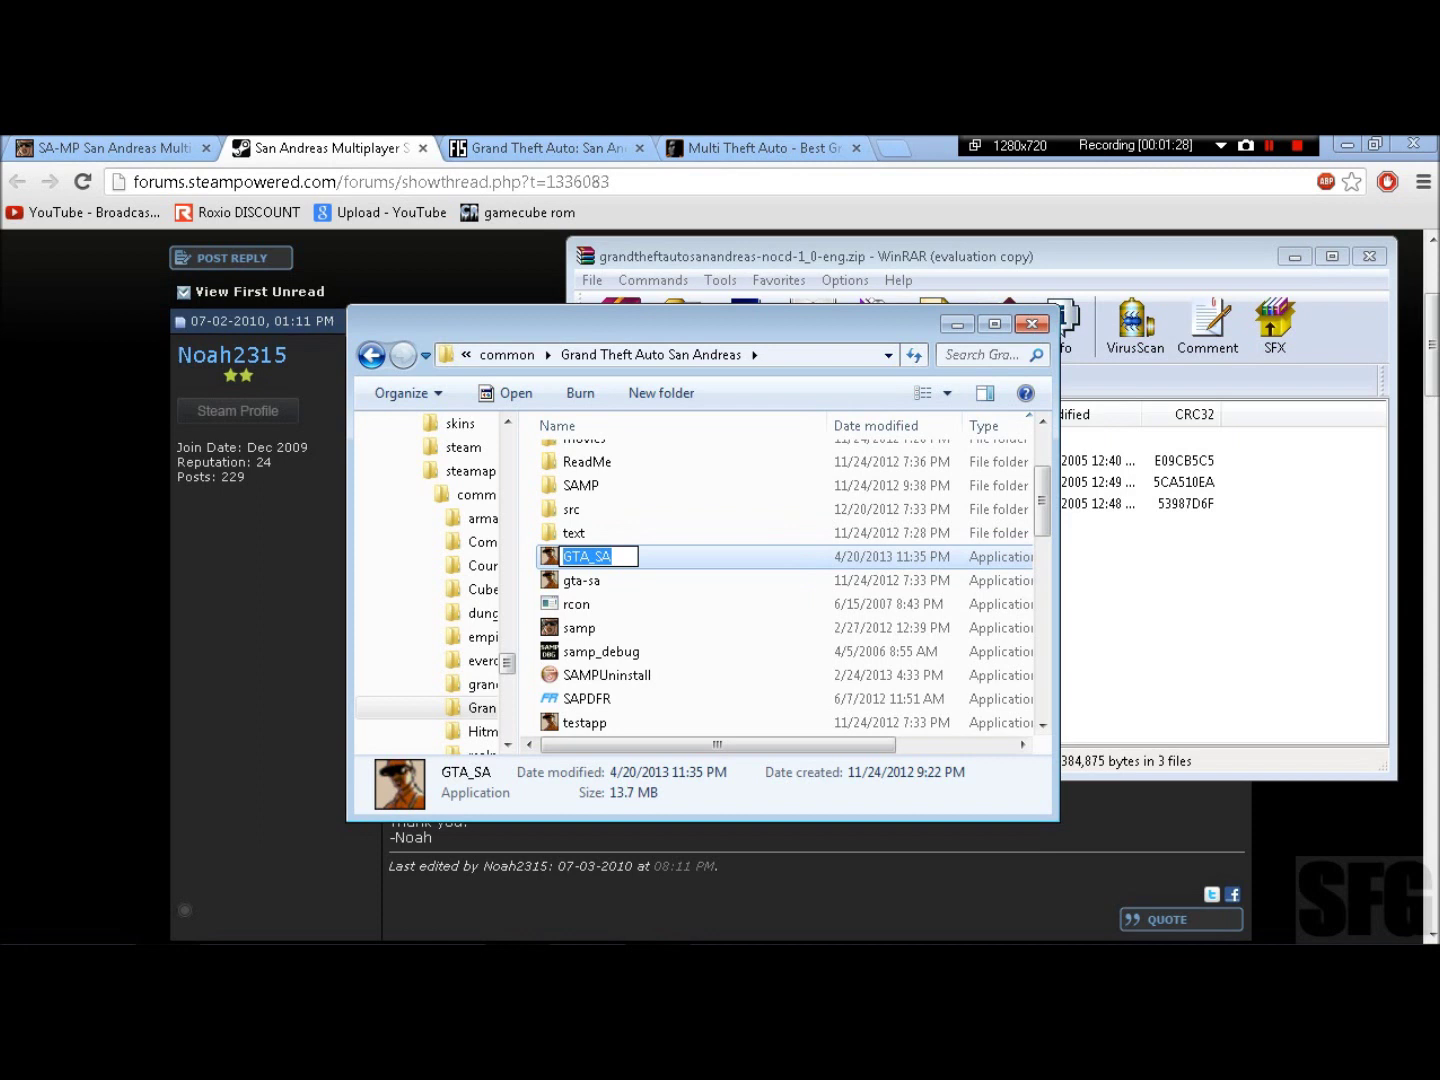
key("Return")
Check the gta-sa file's name without changing it, then select samp
key("Down")
key("Down")
key("Down")
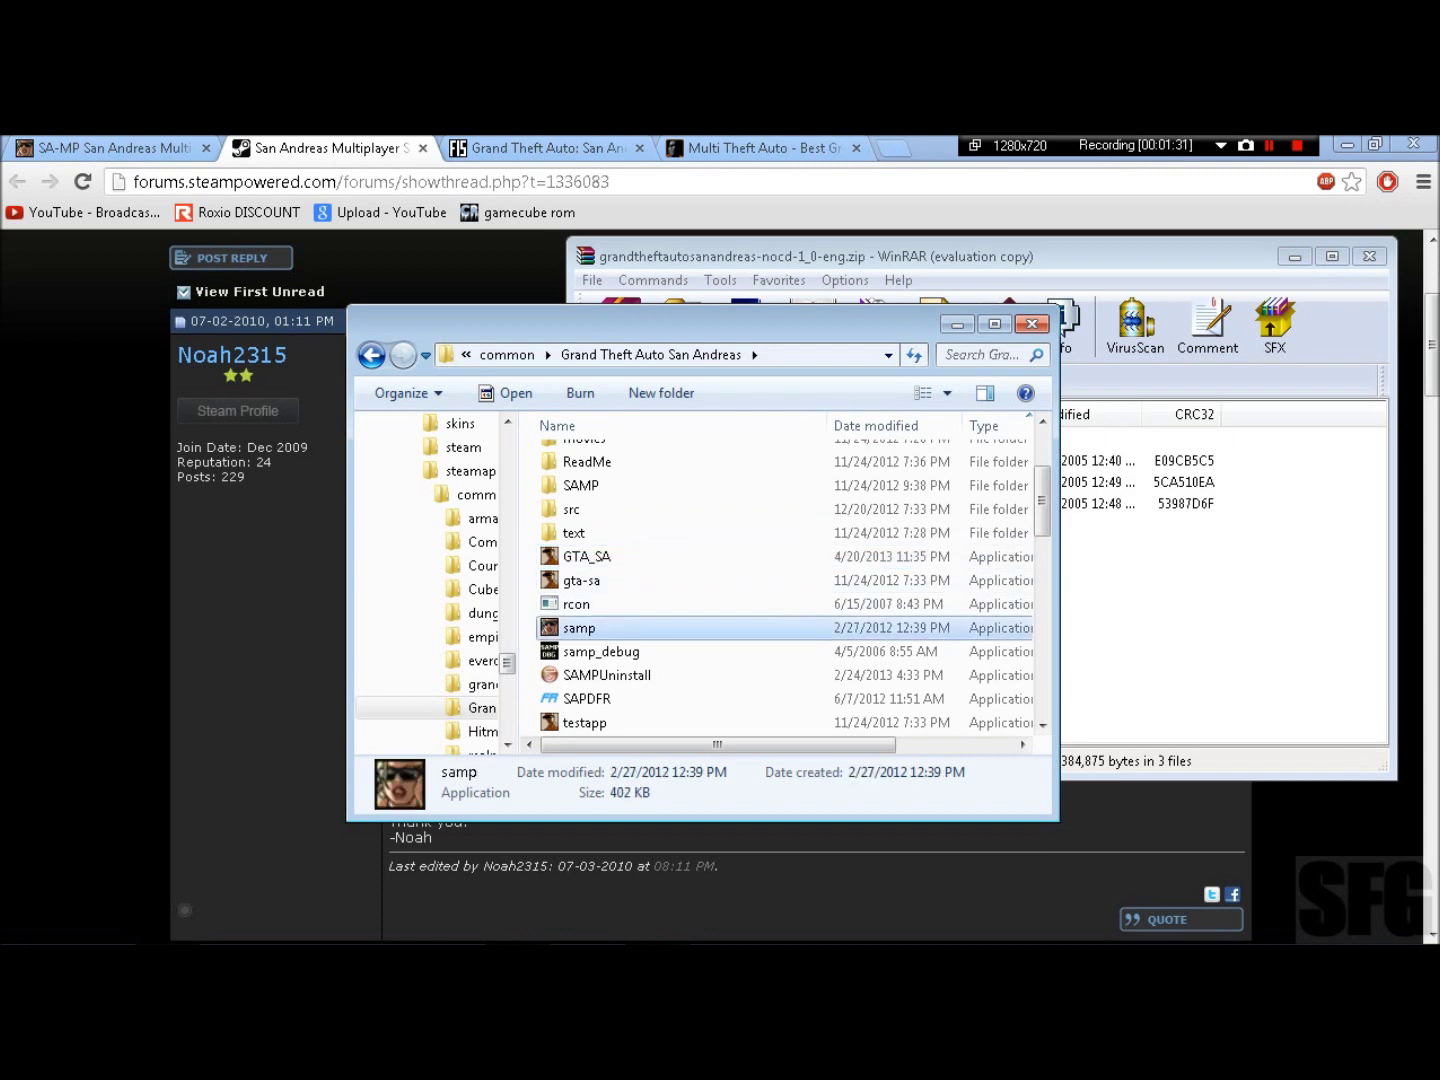
key("Up")
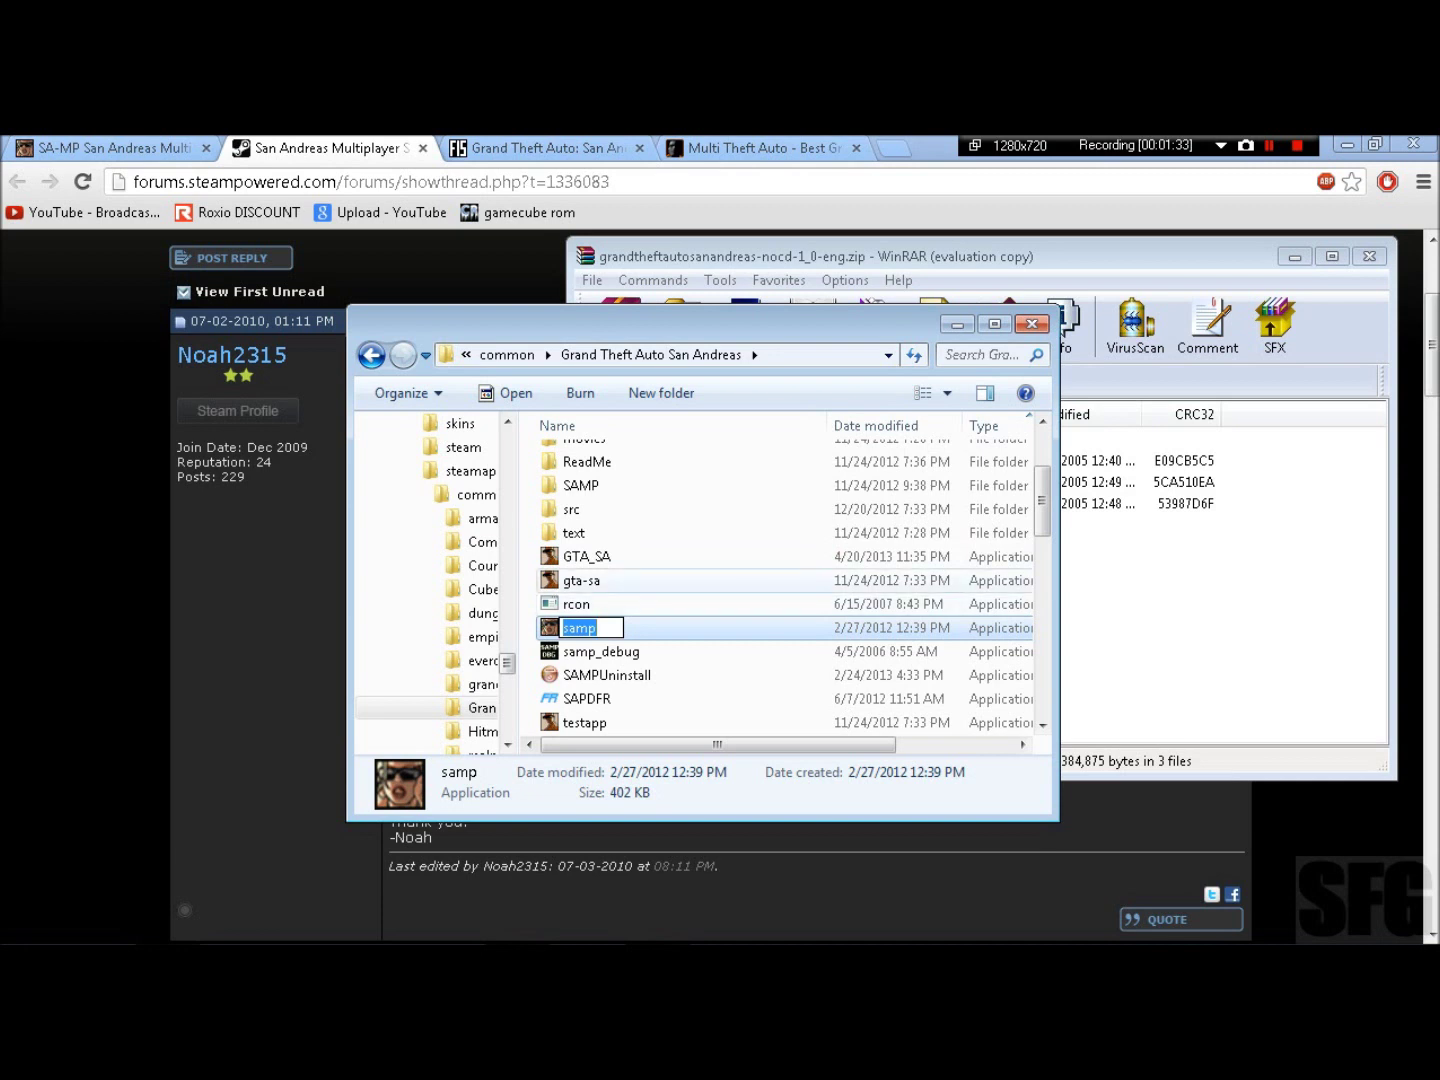
key("Up")
key("F2")
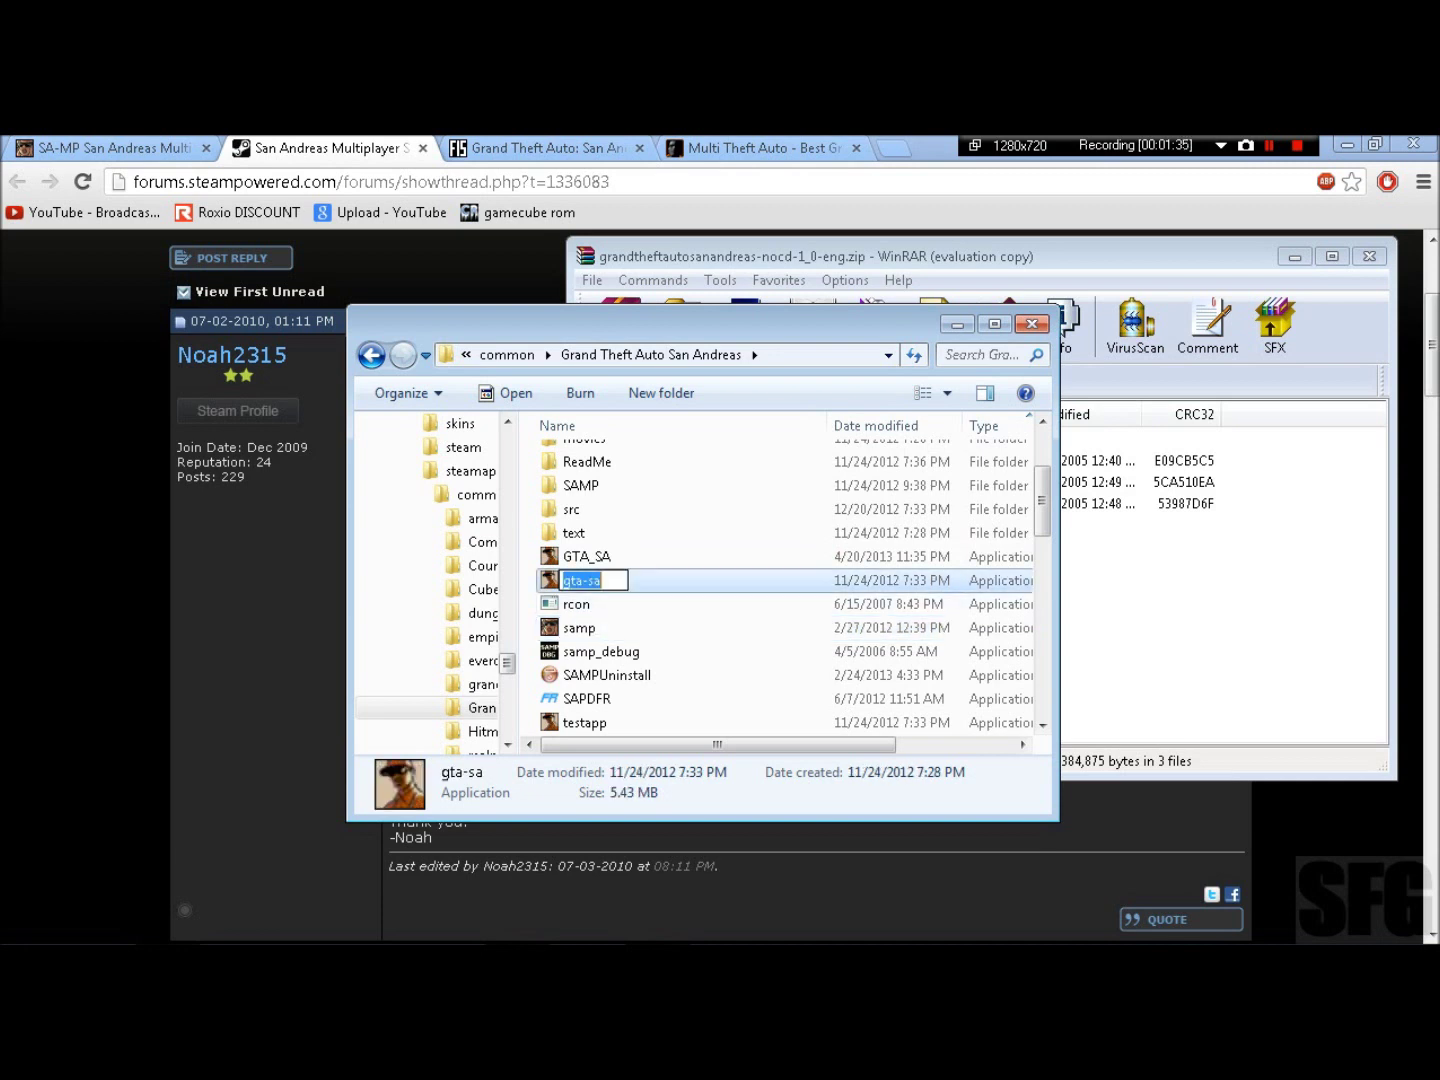
key("Escape")
key("Up")
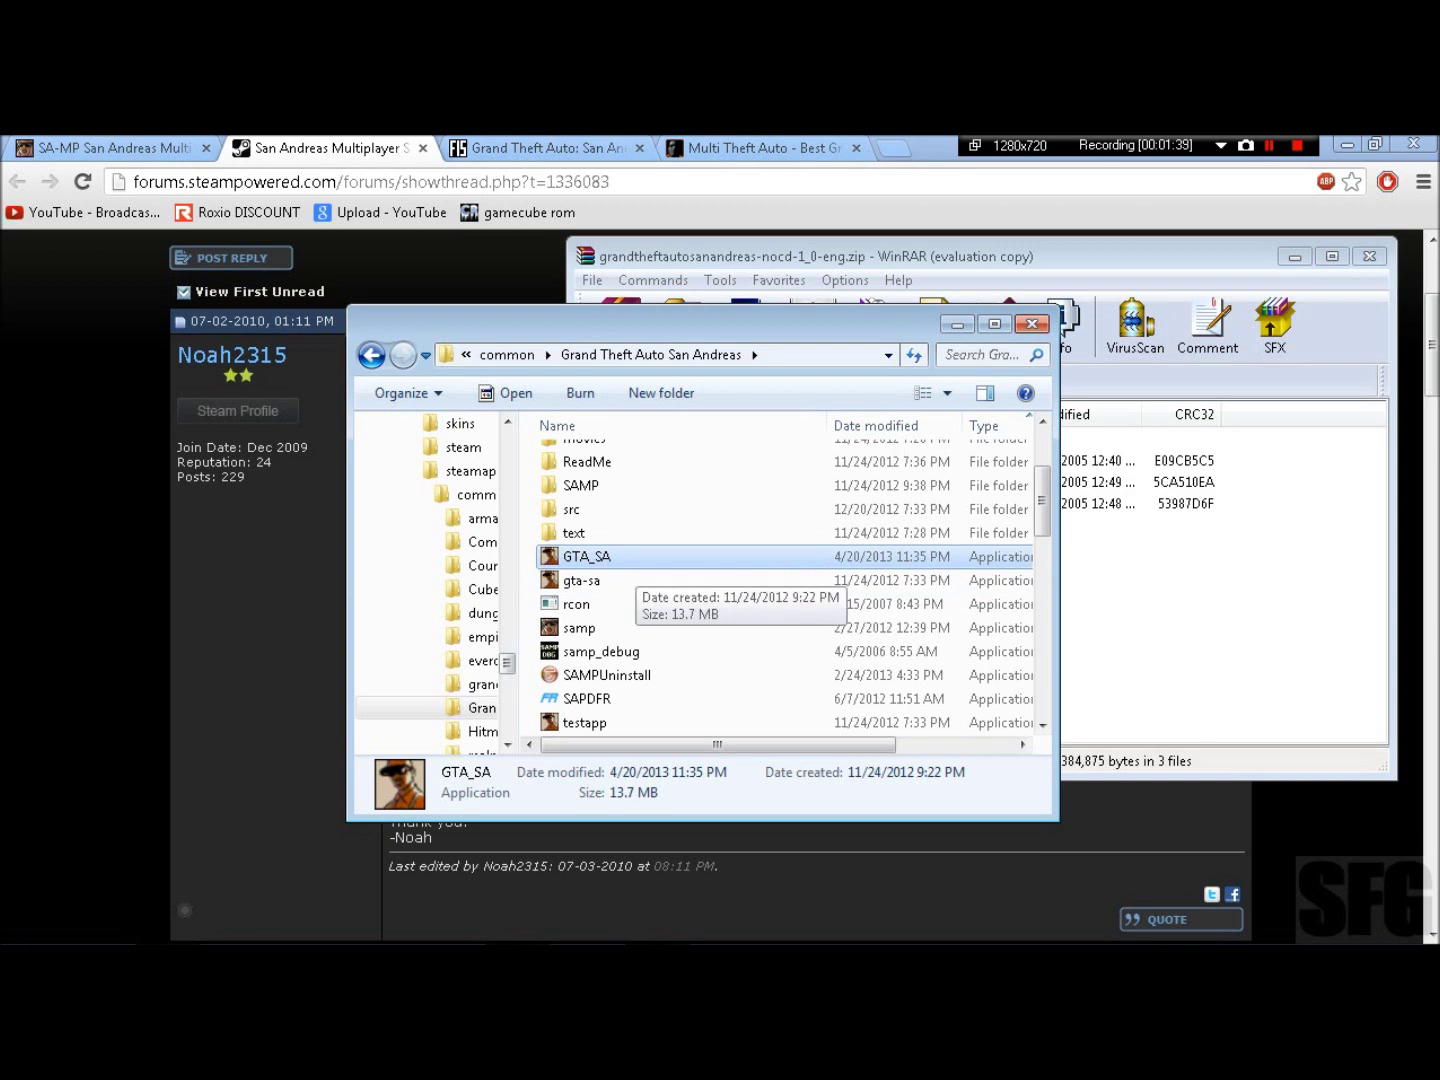
left_click(580, 628)
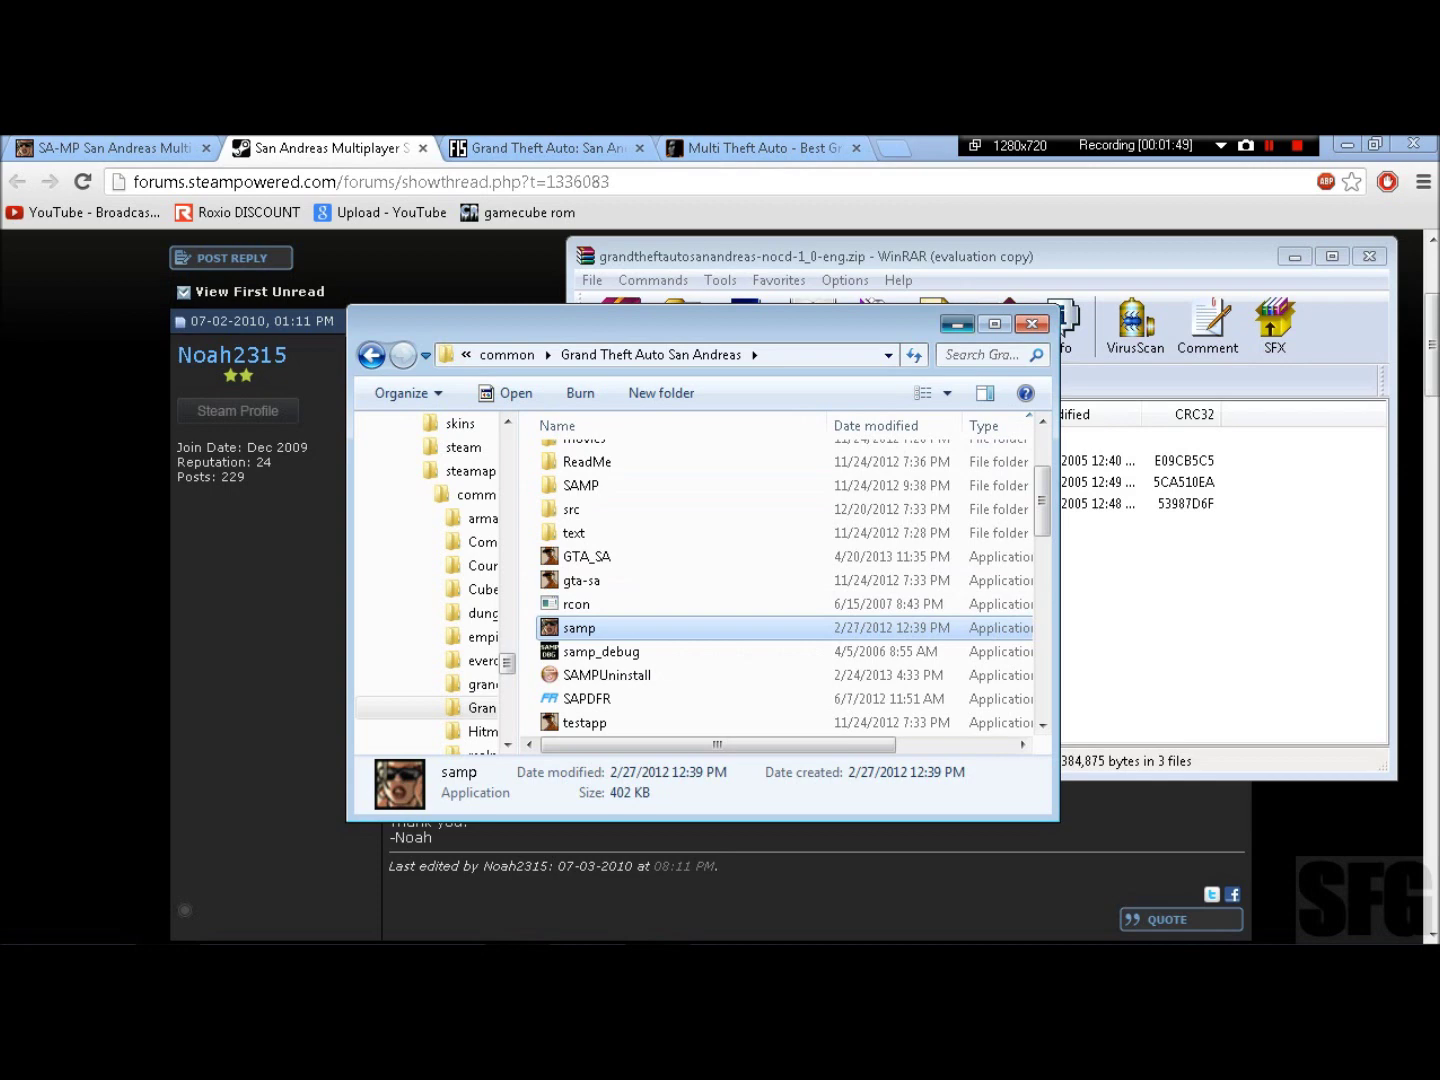
Minimize the game folder, close WinRAR, and return to the Multi Theft Auto tab
left_click(958, 324)
left_click(1369, 255)
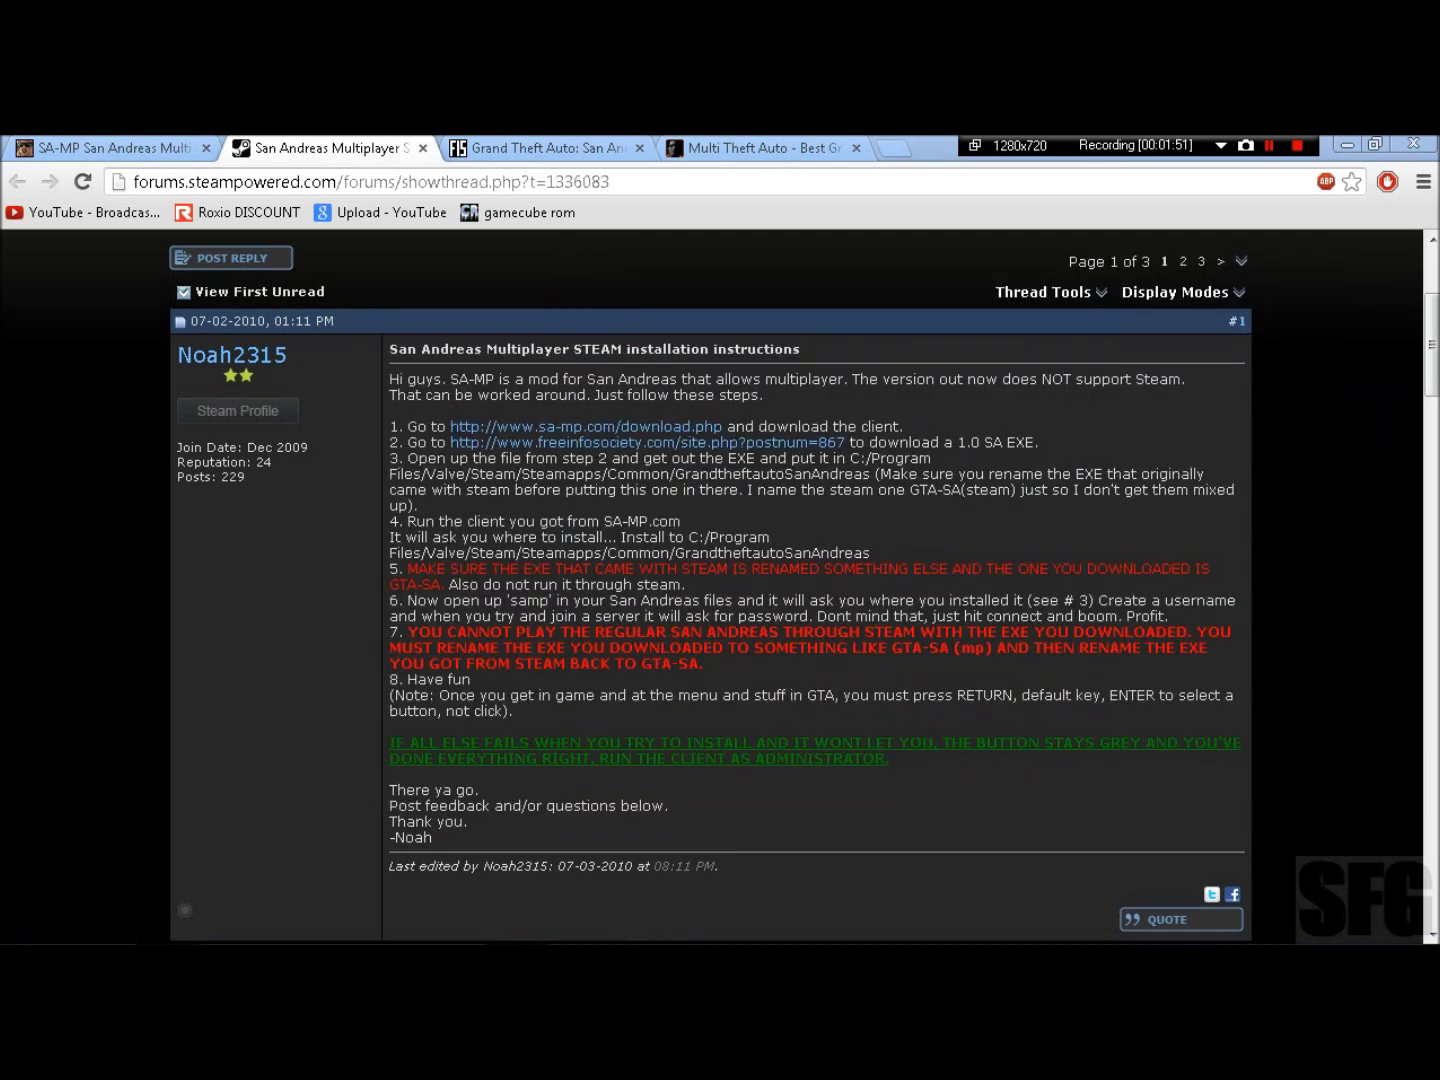
left_click(765, 148)
Download and run the mtasa-1.3.1.exe installer from mtasa.com
left_click(708, 560)
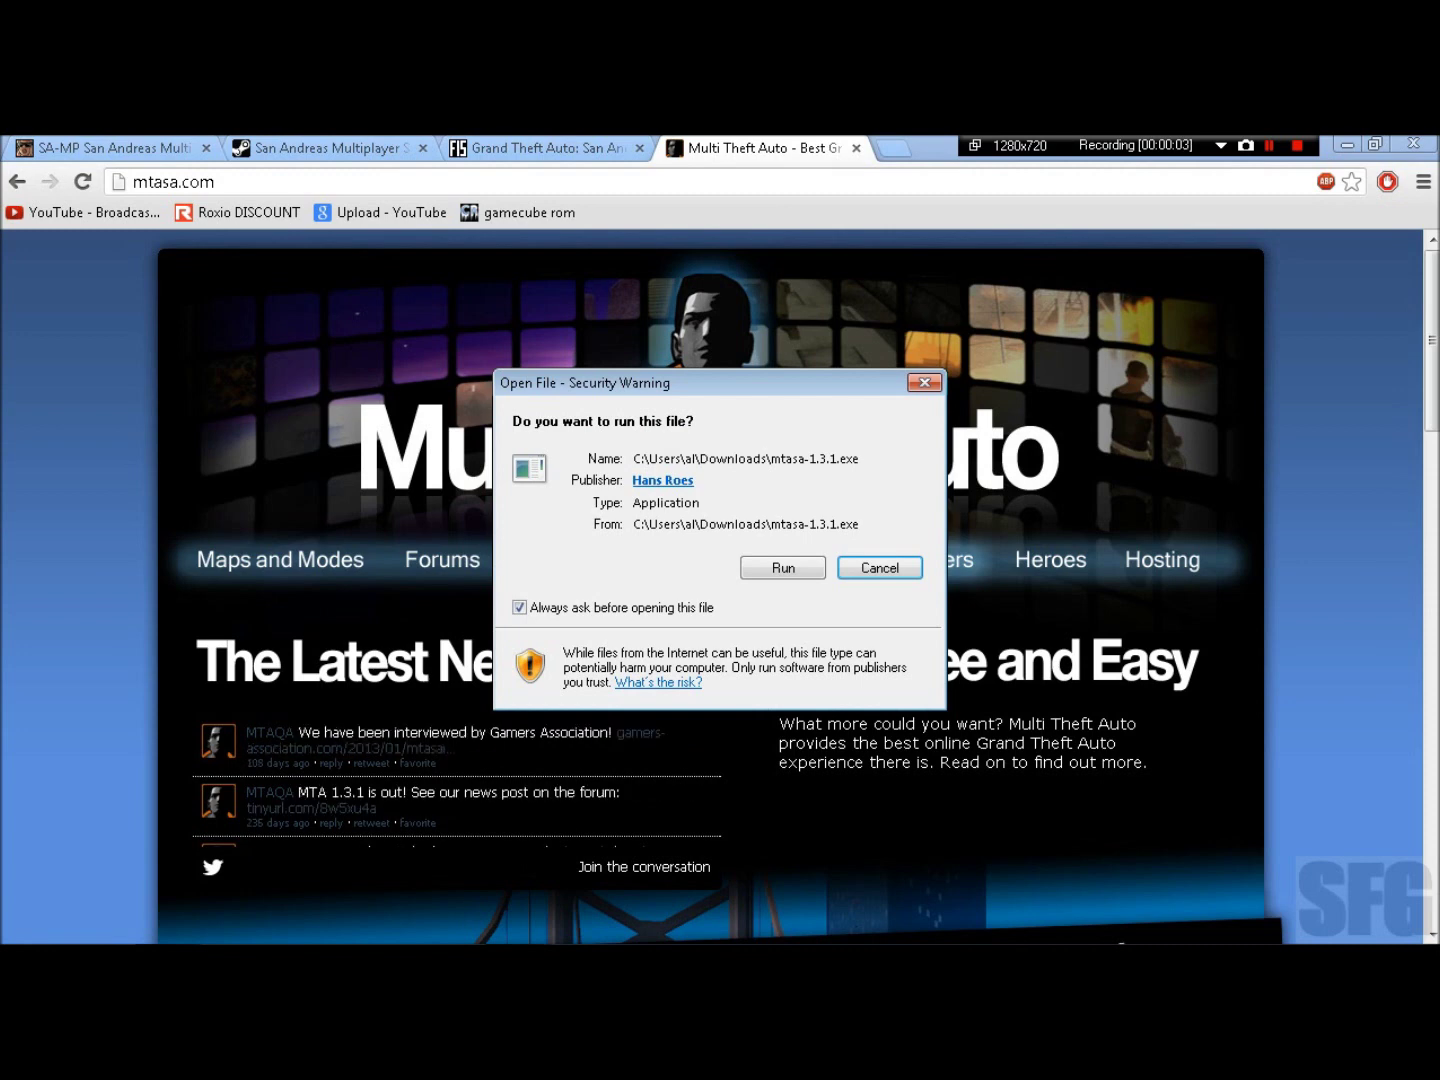
left_click(783, 568)
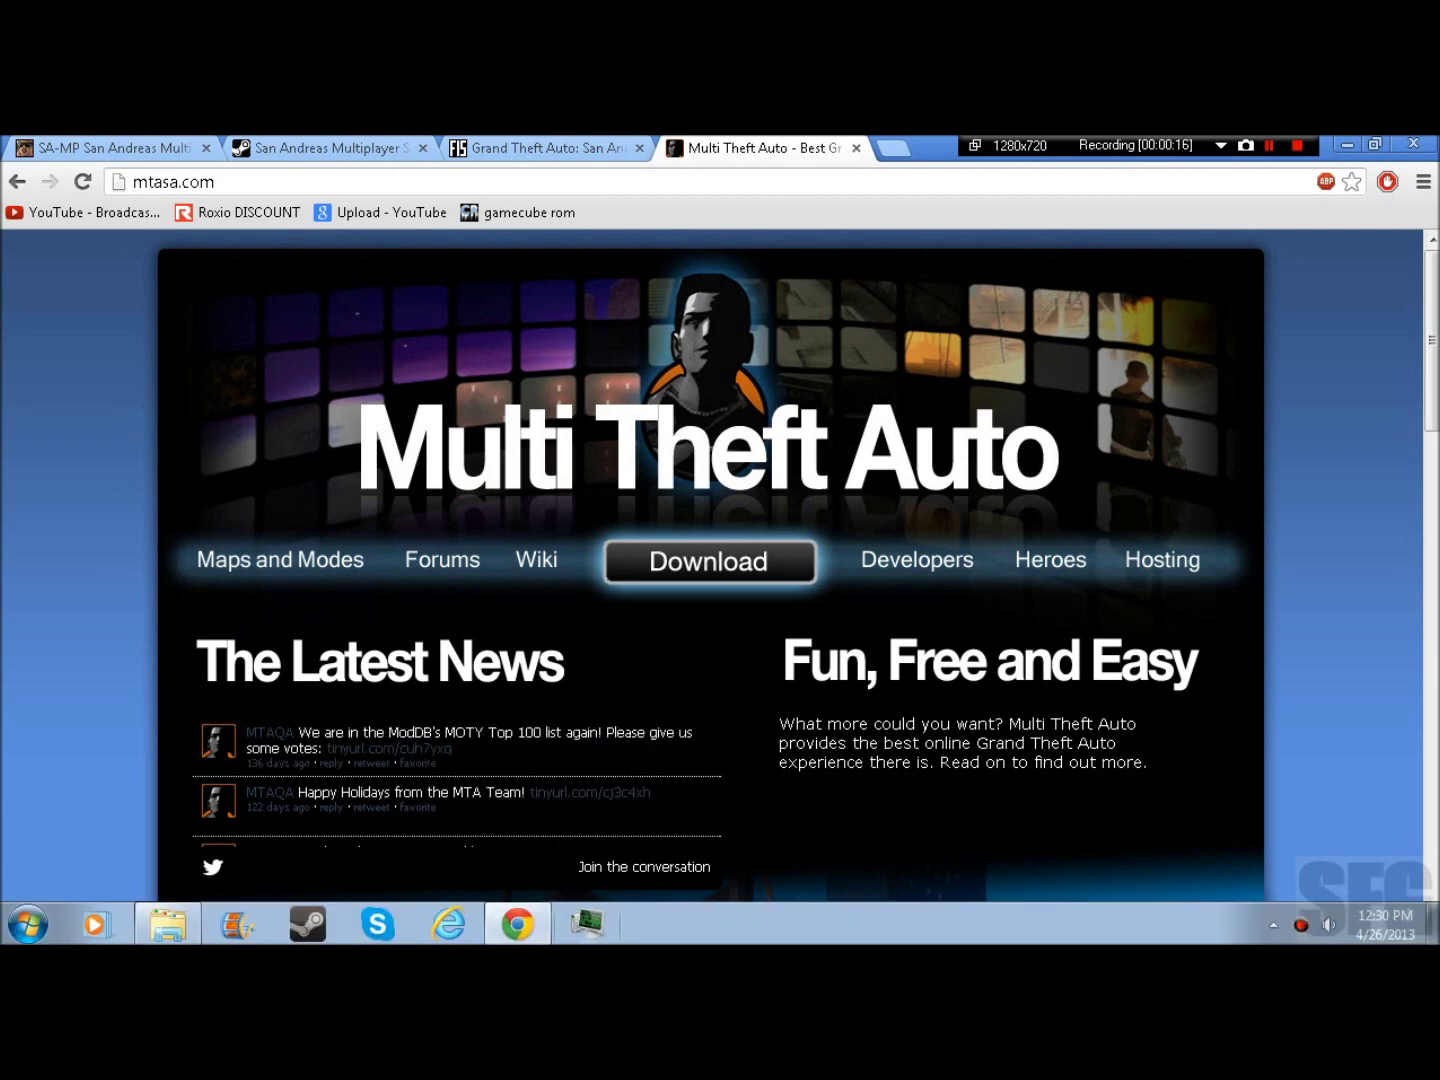
left_click(169, 925)
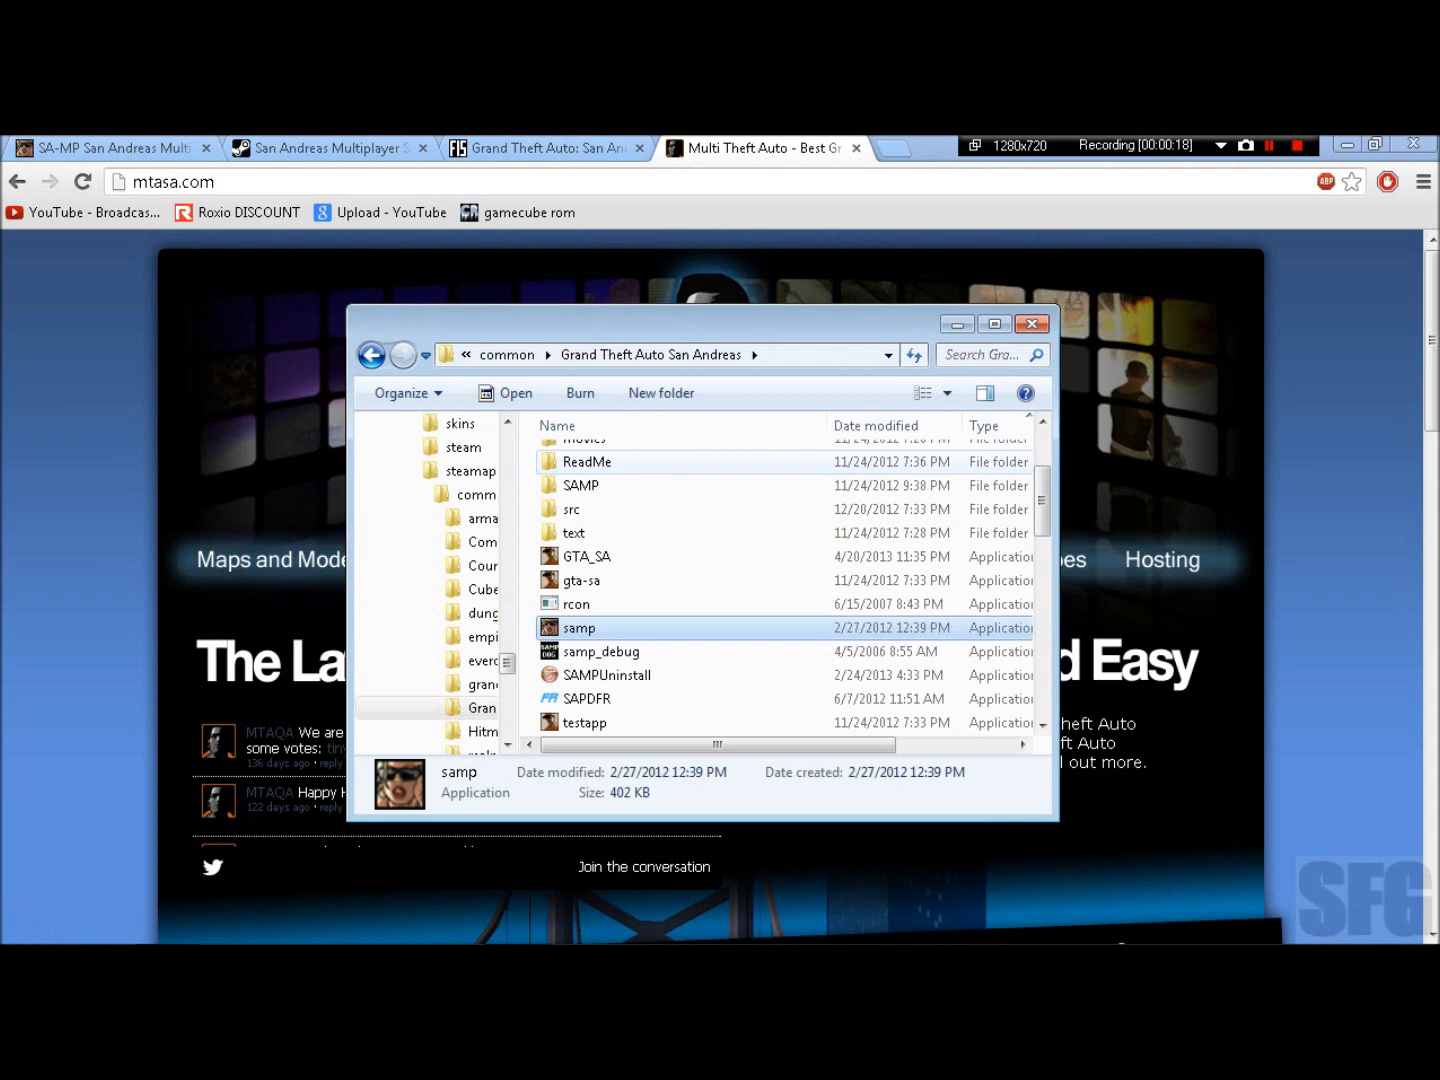
left_click(957, 324)
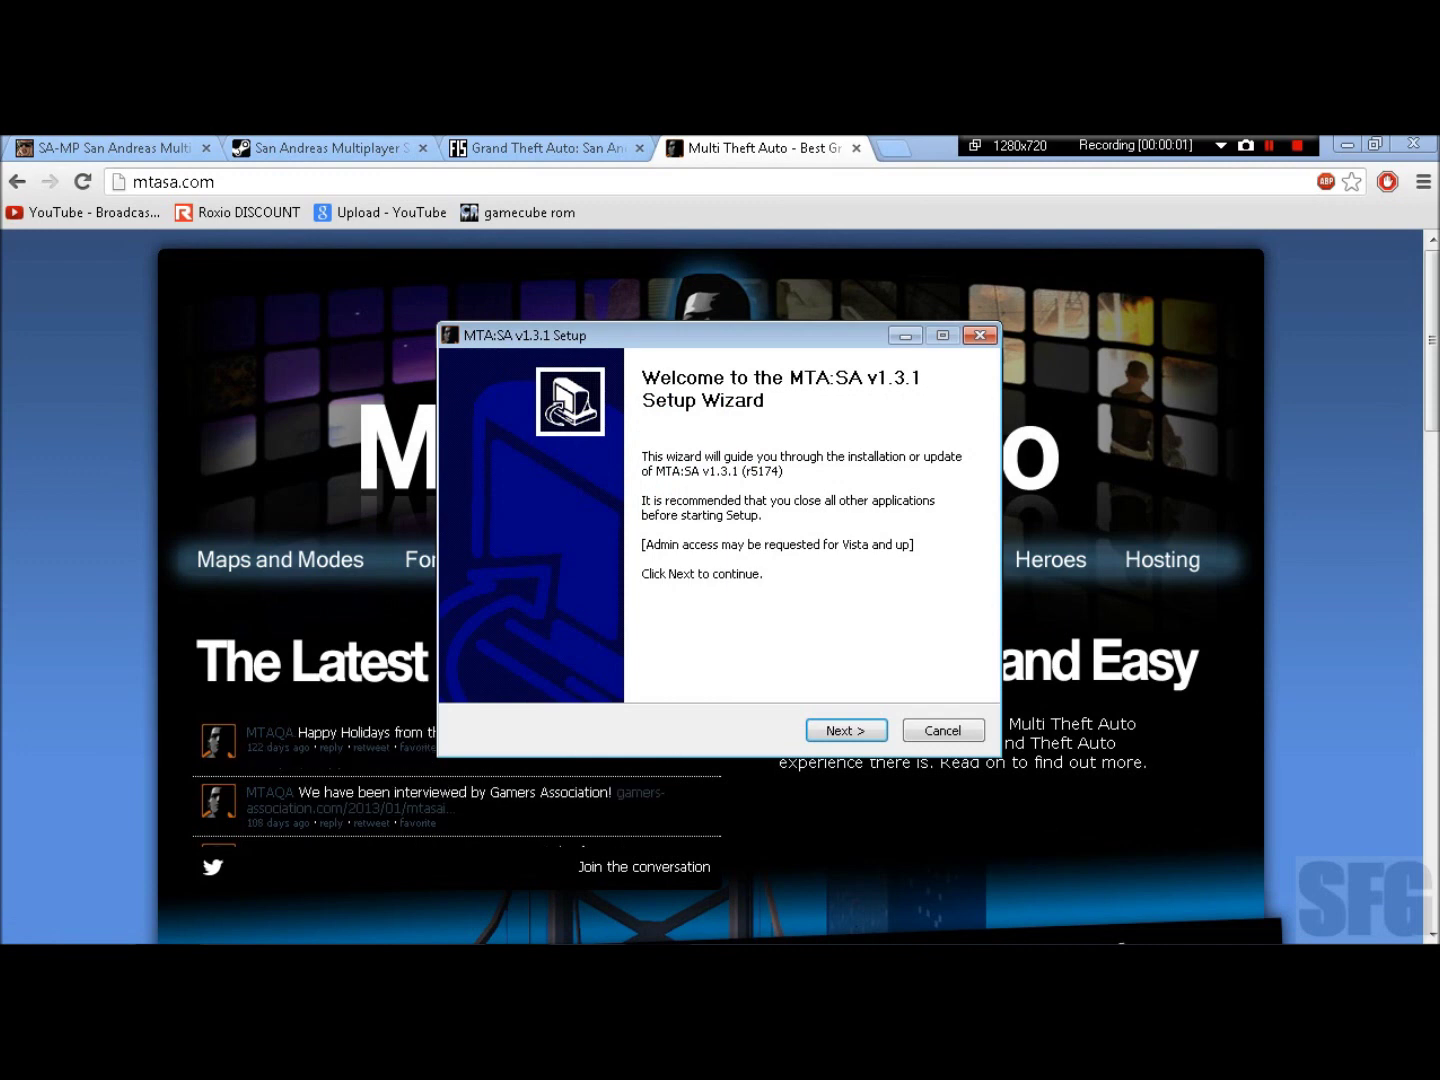
Accept the MTA:SA licence, keep the default install location, and open the San Andreas folder browser
left_click(846, 730)
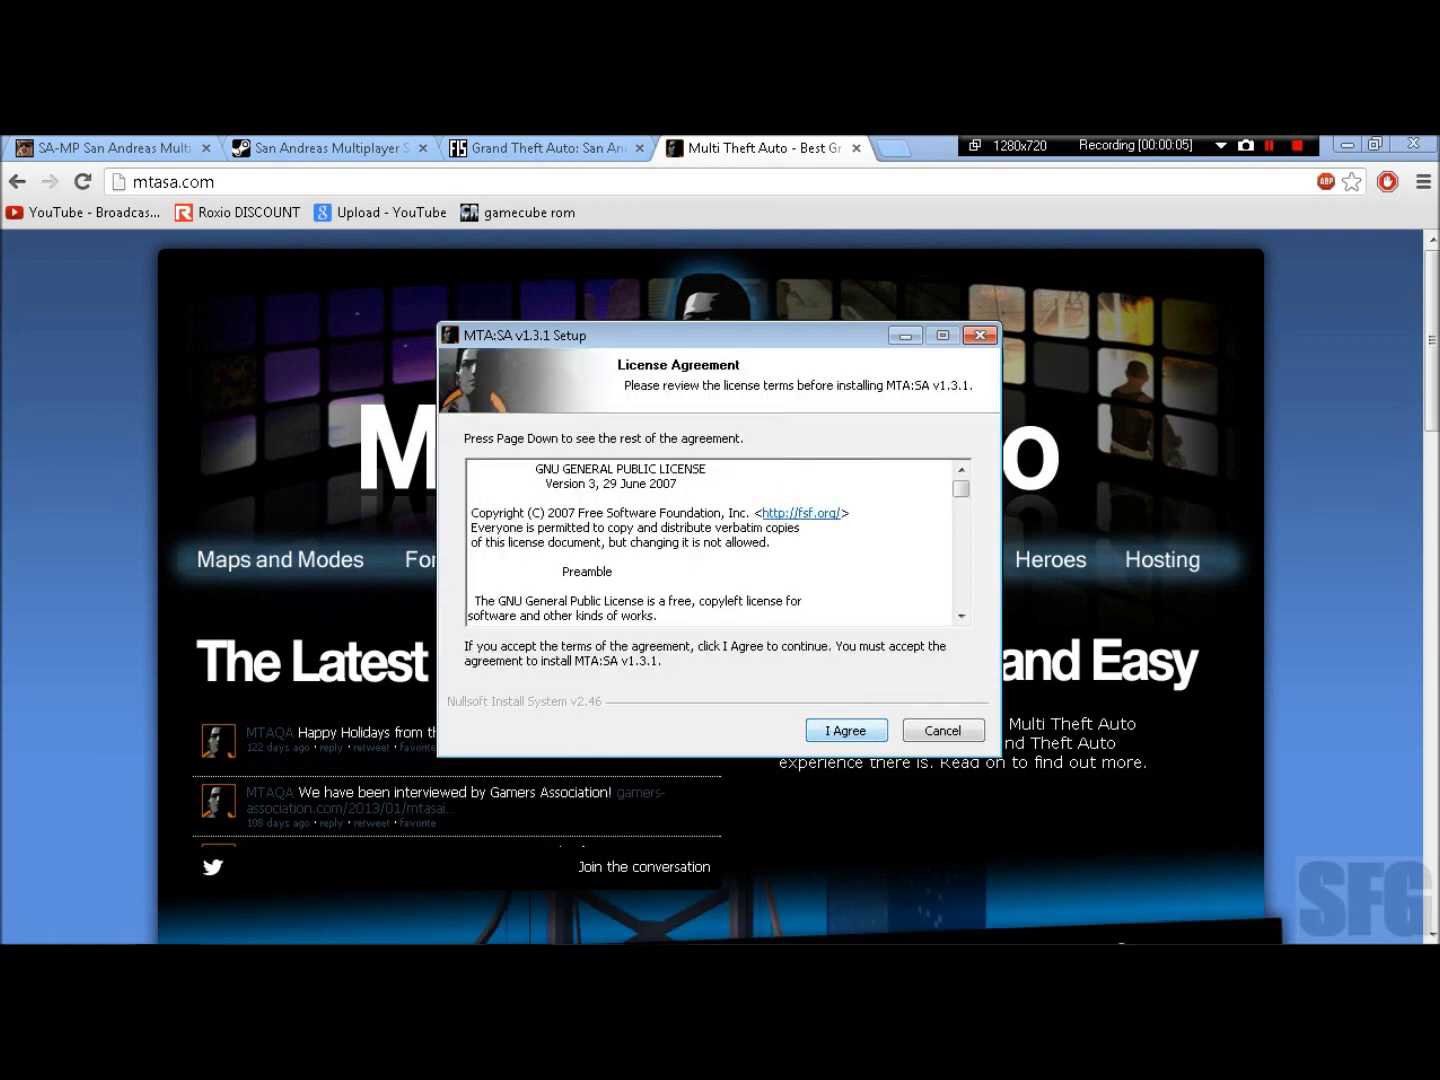
left_click(847, 731)
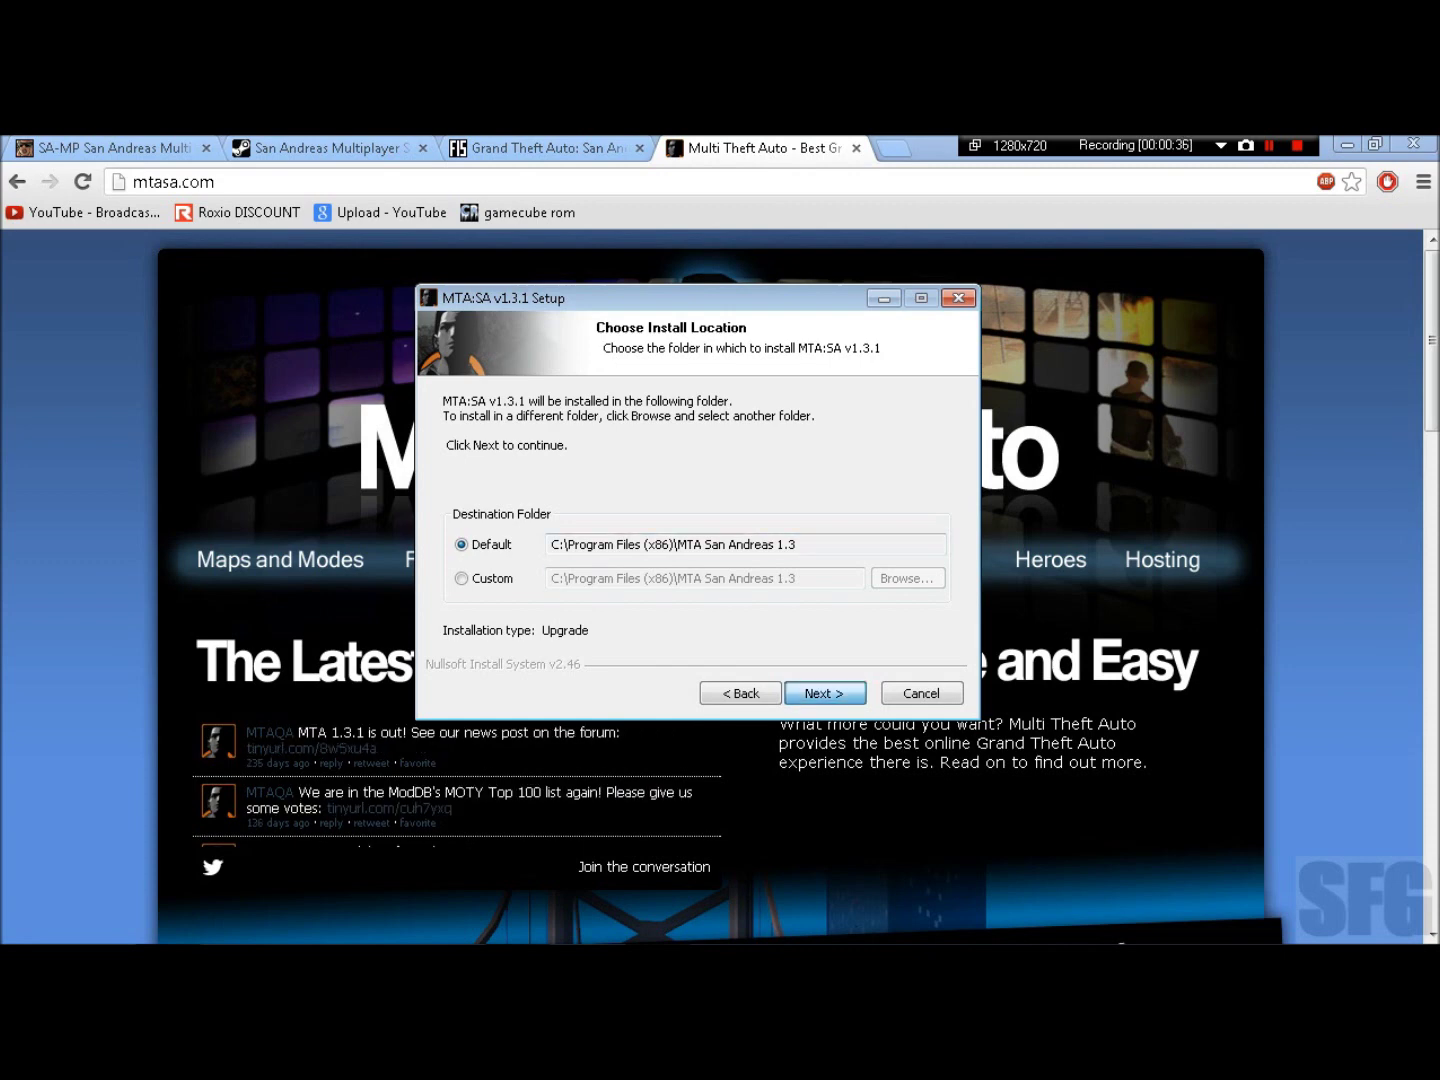
left_click(825, 693)
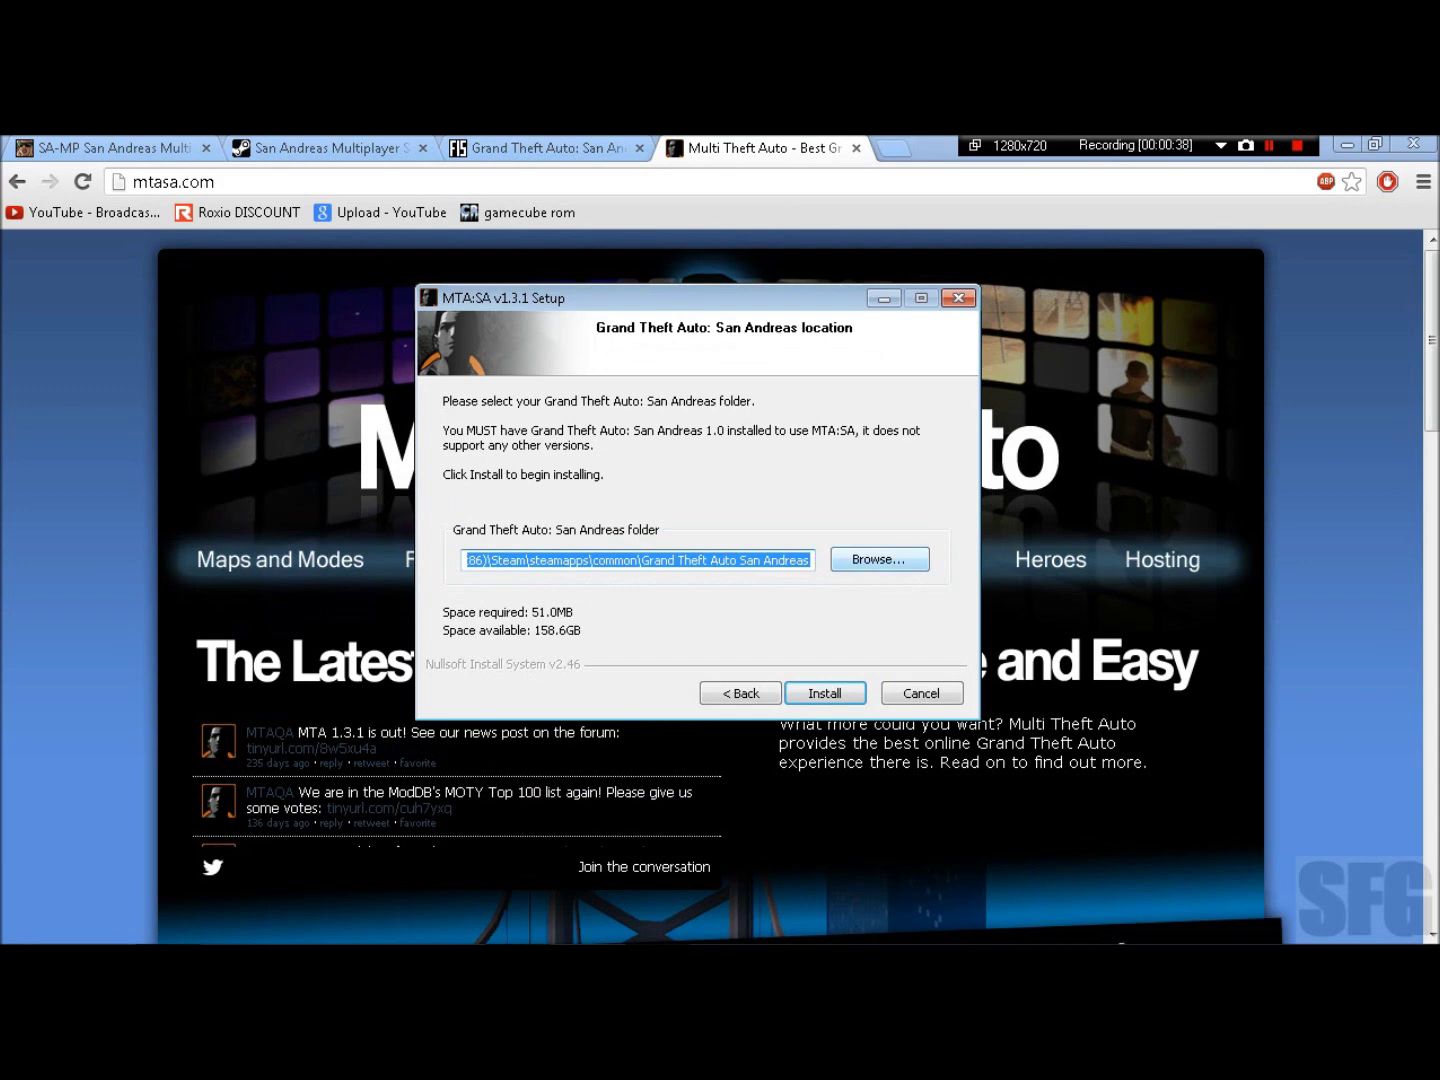
key("Tab")
key("Return")
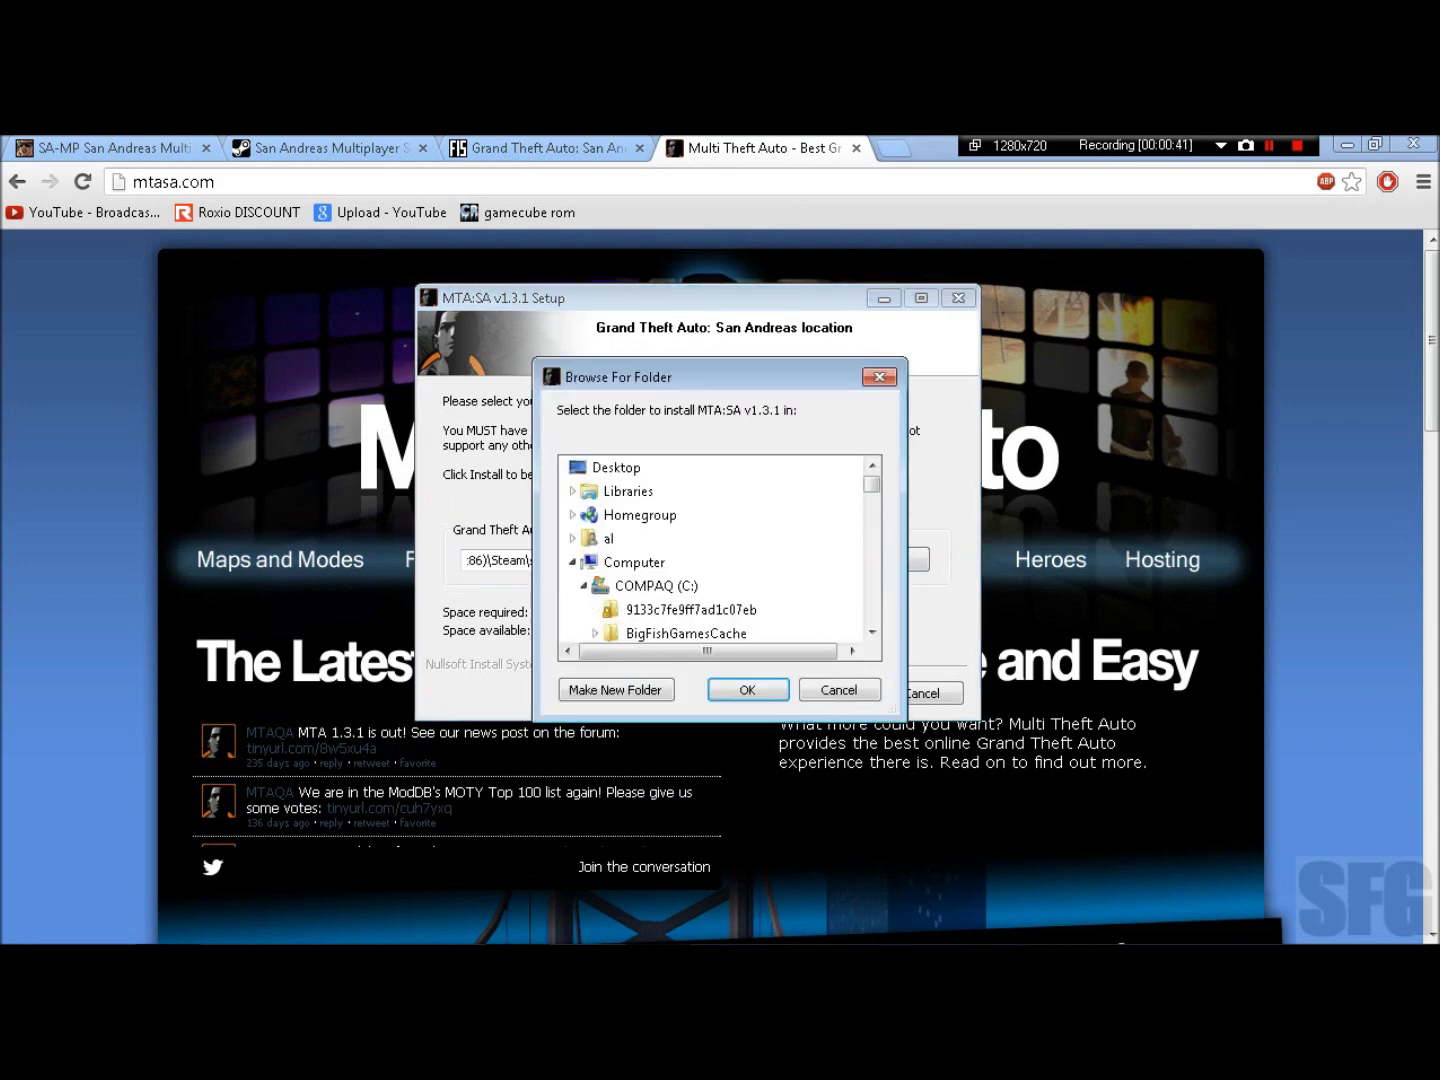
scroll(709, 551, "down", 2)
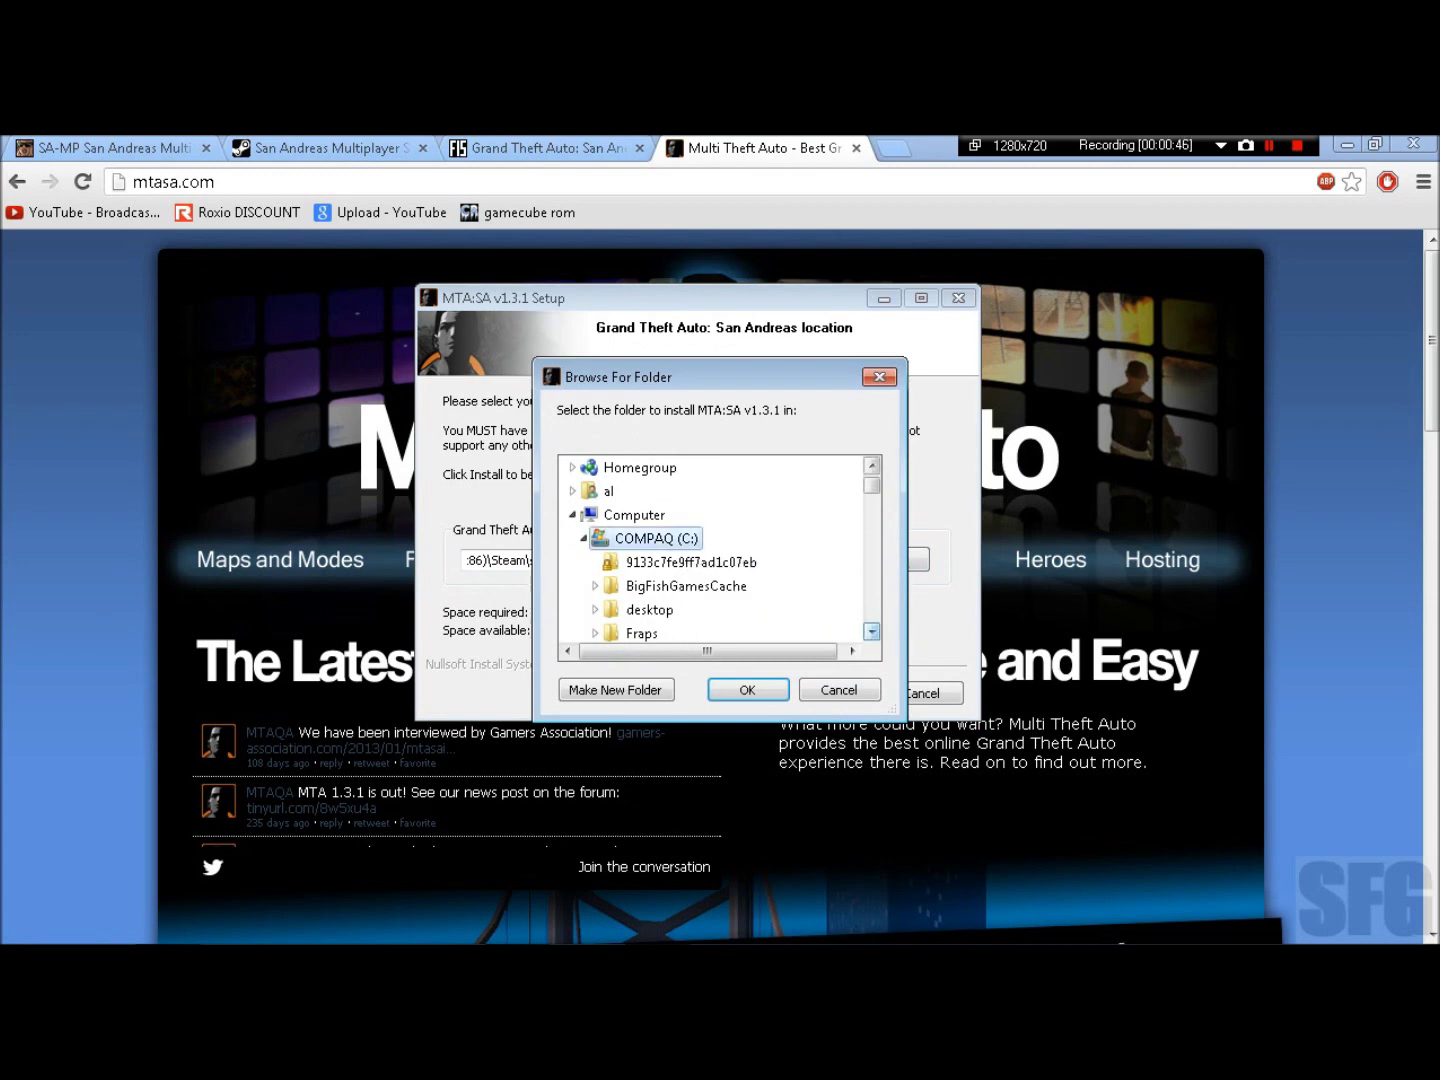
scroll(709, 552, "down", 3)
scroll(709, 552, "down", 5)
scroll(709, 551, "down", 5)
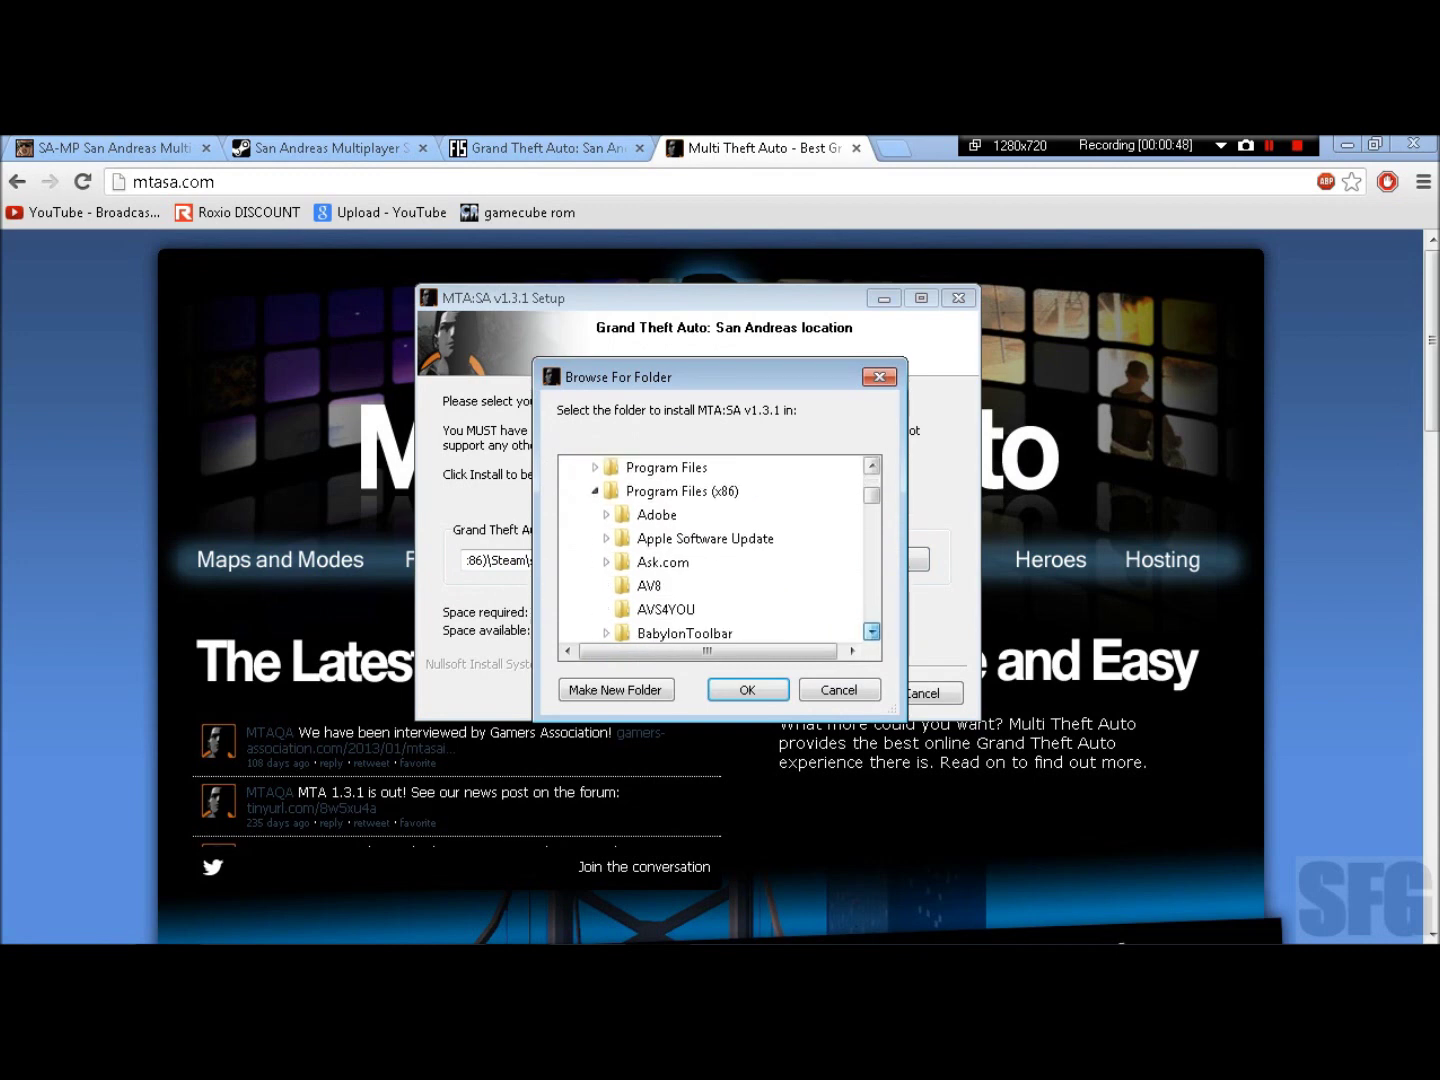
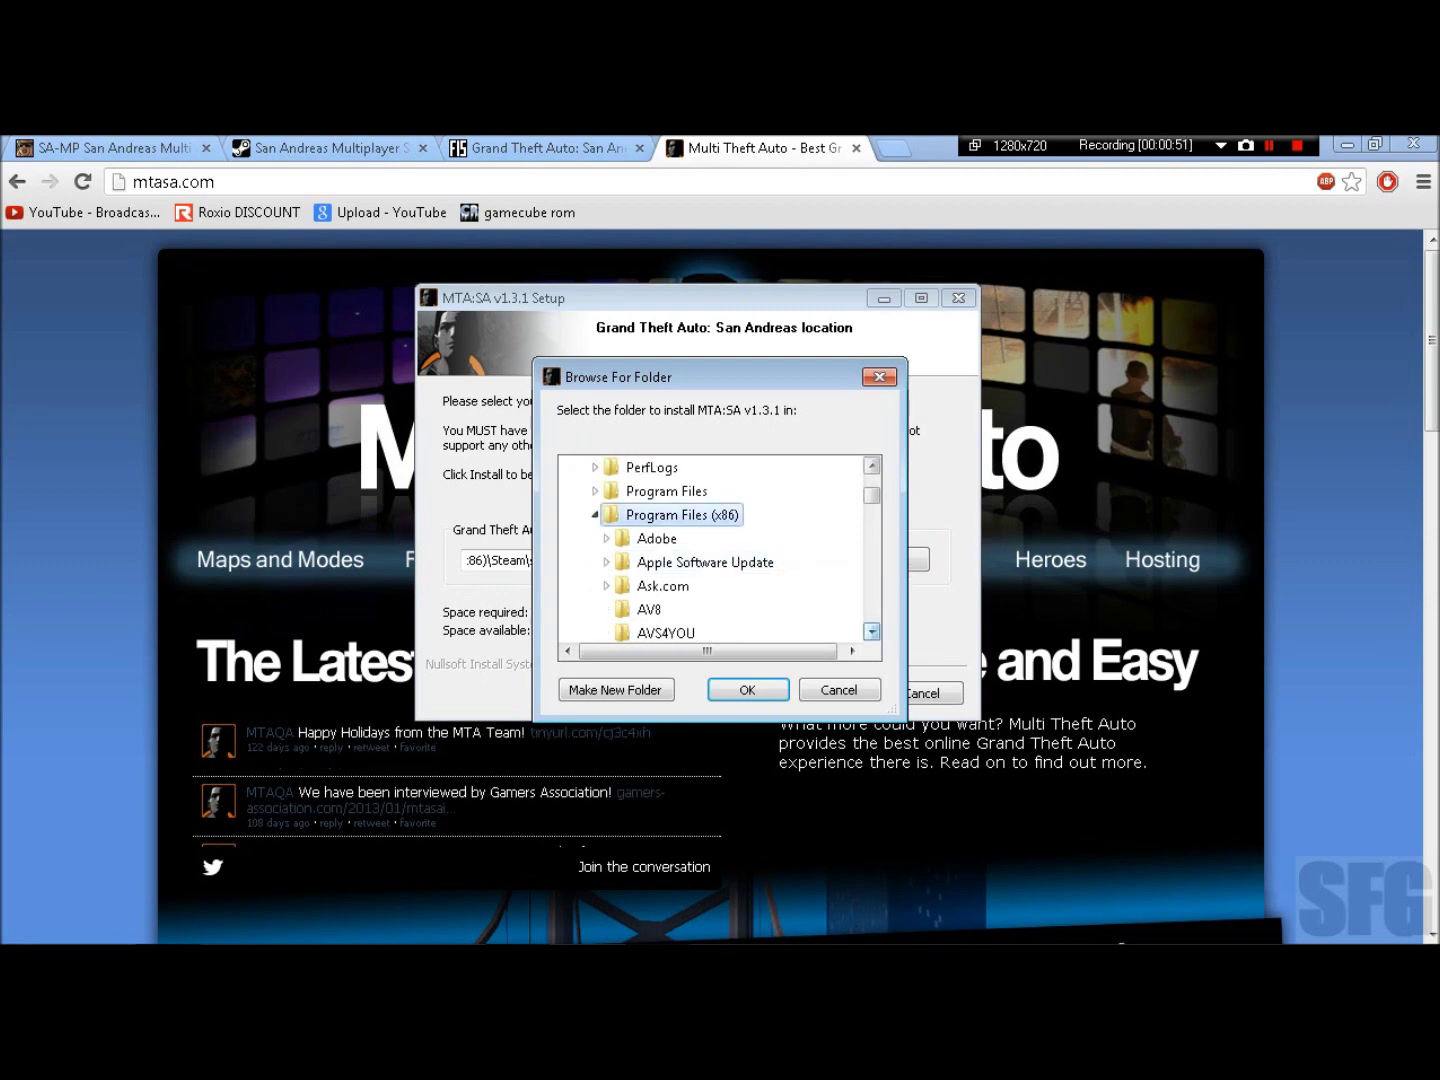
scroll(709, 552, "down", 2)
scroll(708, 551, "down", 2)
scroll(709, 551, "down", 5)
scroll(709, 551, "down", 5)
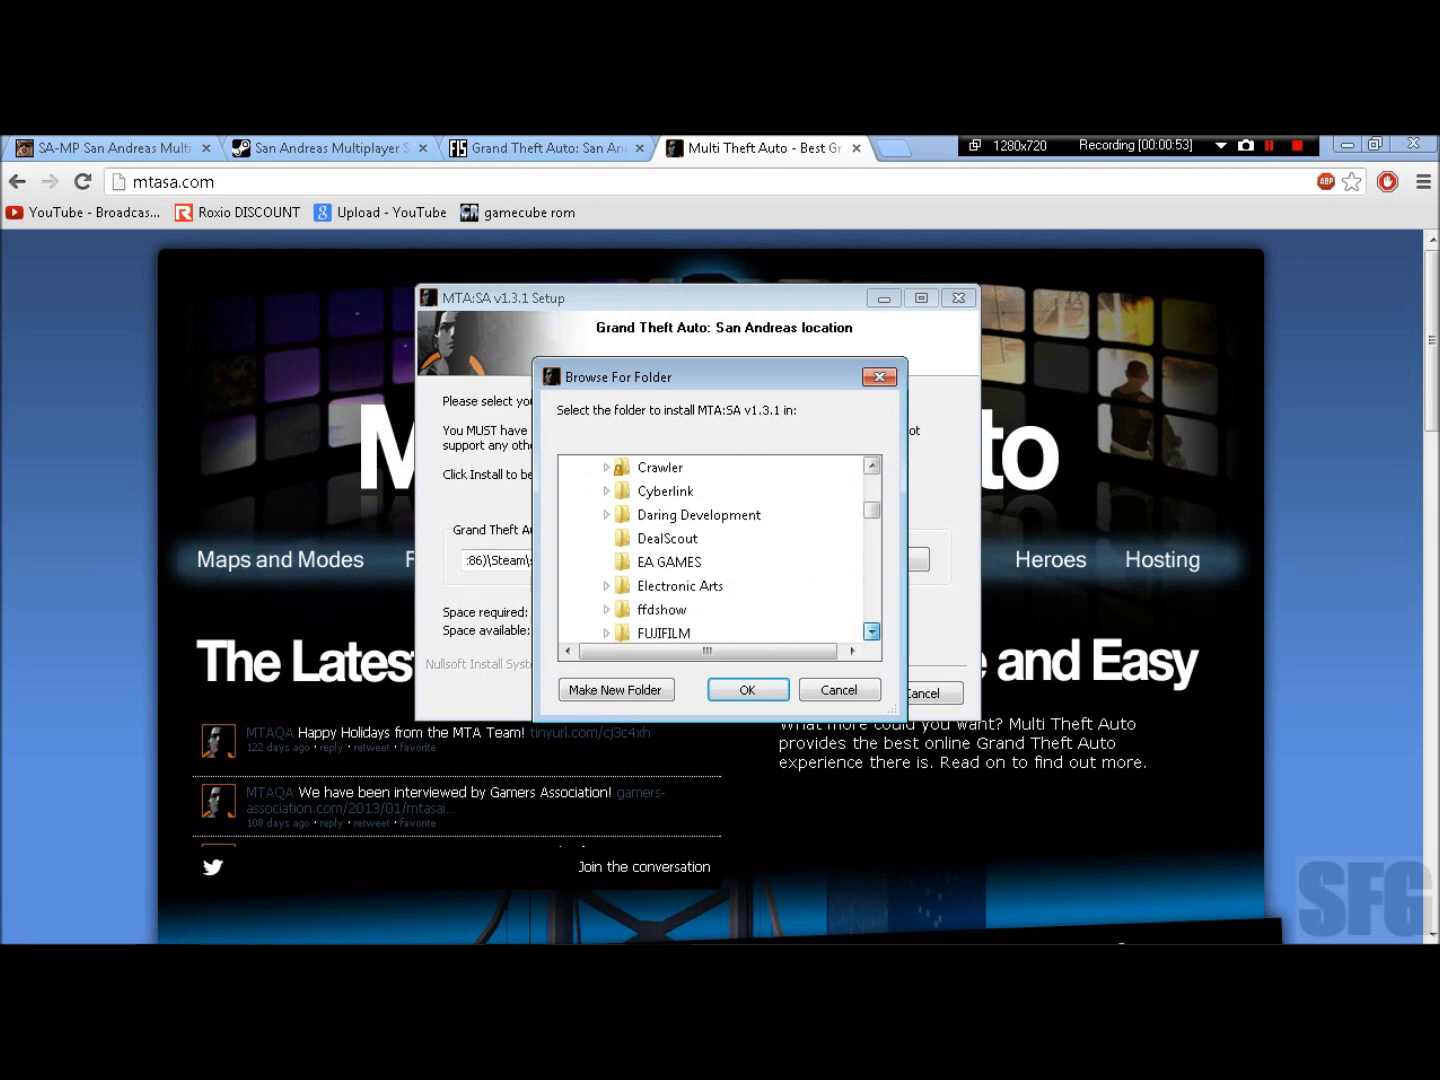
scroll(709, 551, "down", 5)
scroll(709, 552, "down", 5)
scroll(709, 552, "down", 5)
scroll(709, 552, "down", 5)
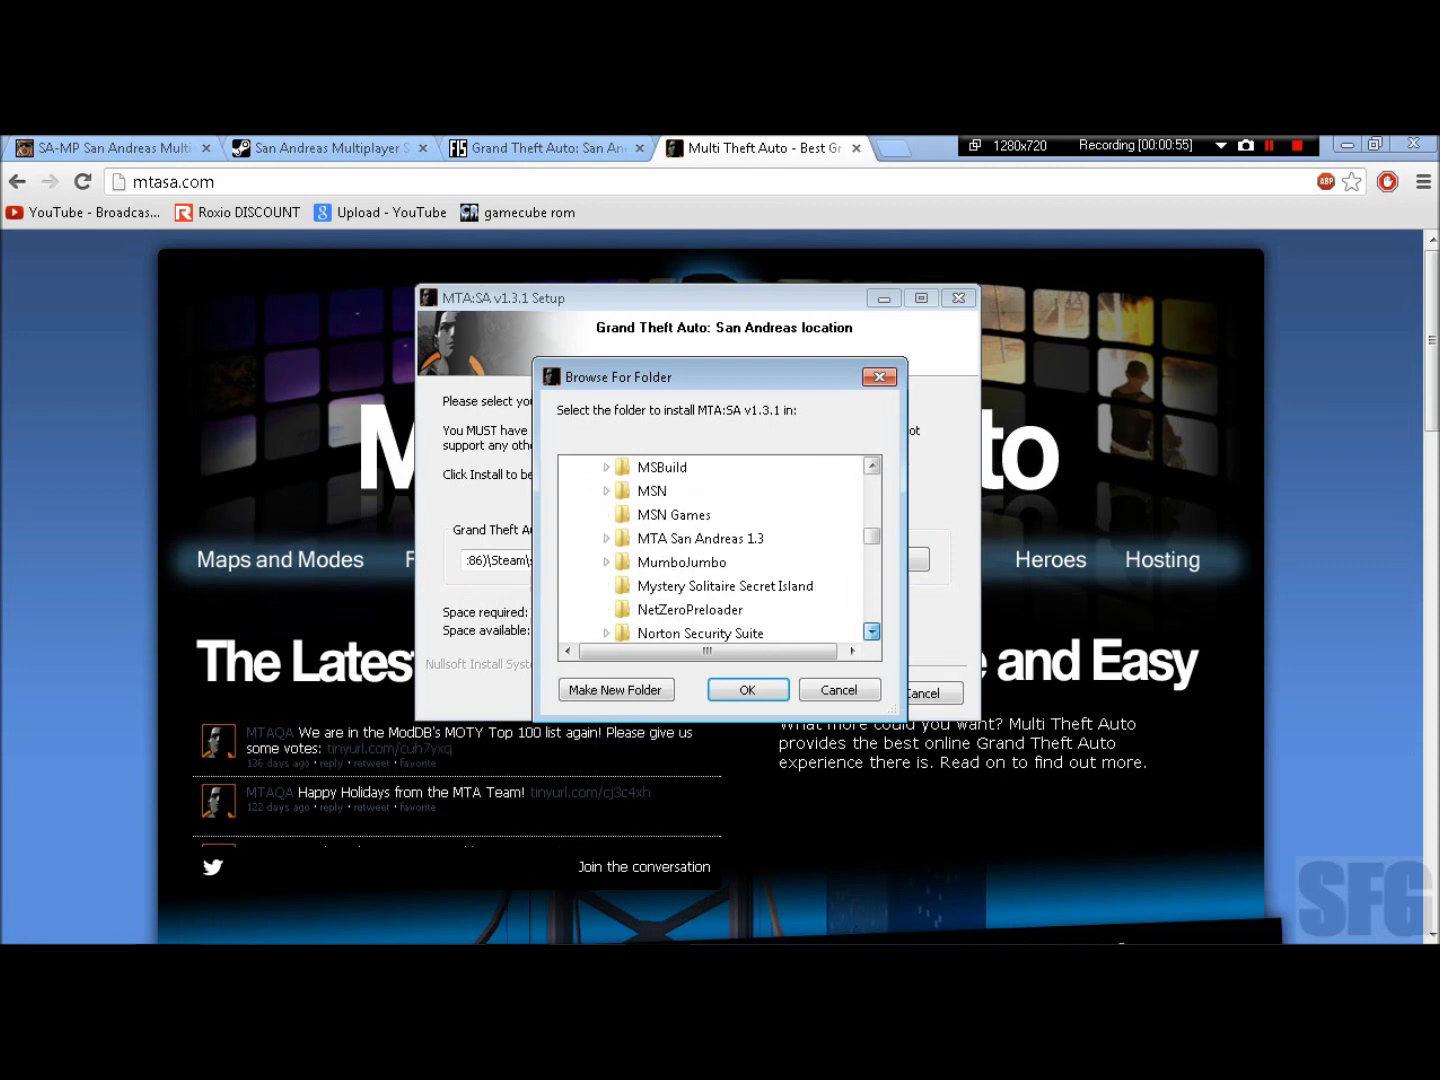
scroll(709, 551, "down", 5)
scroll(709, 551, "down", 4)
scroll(709, 552, "down", 3)
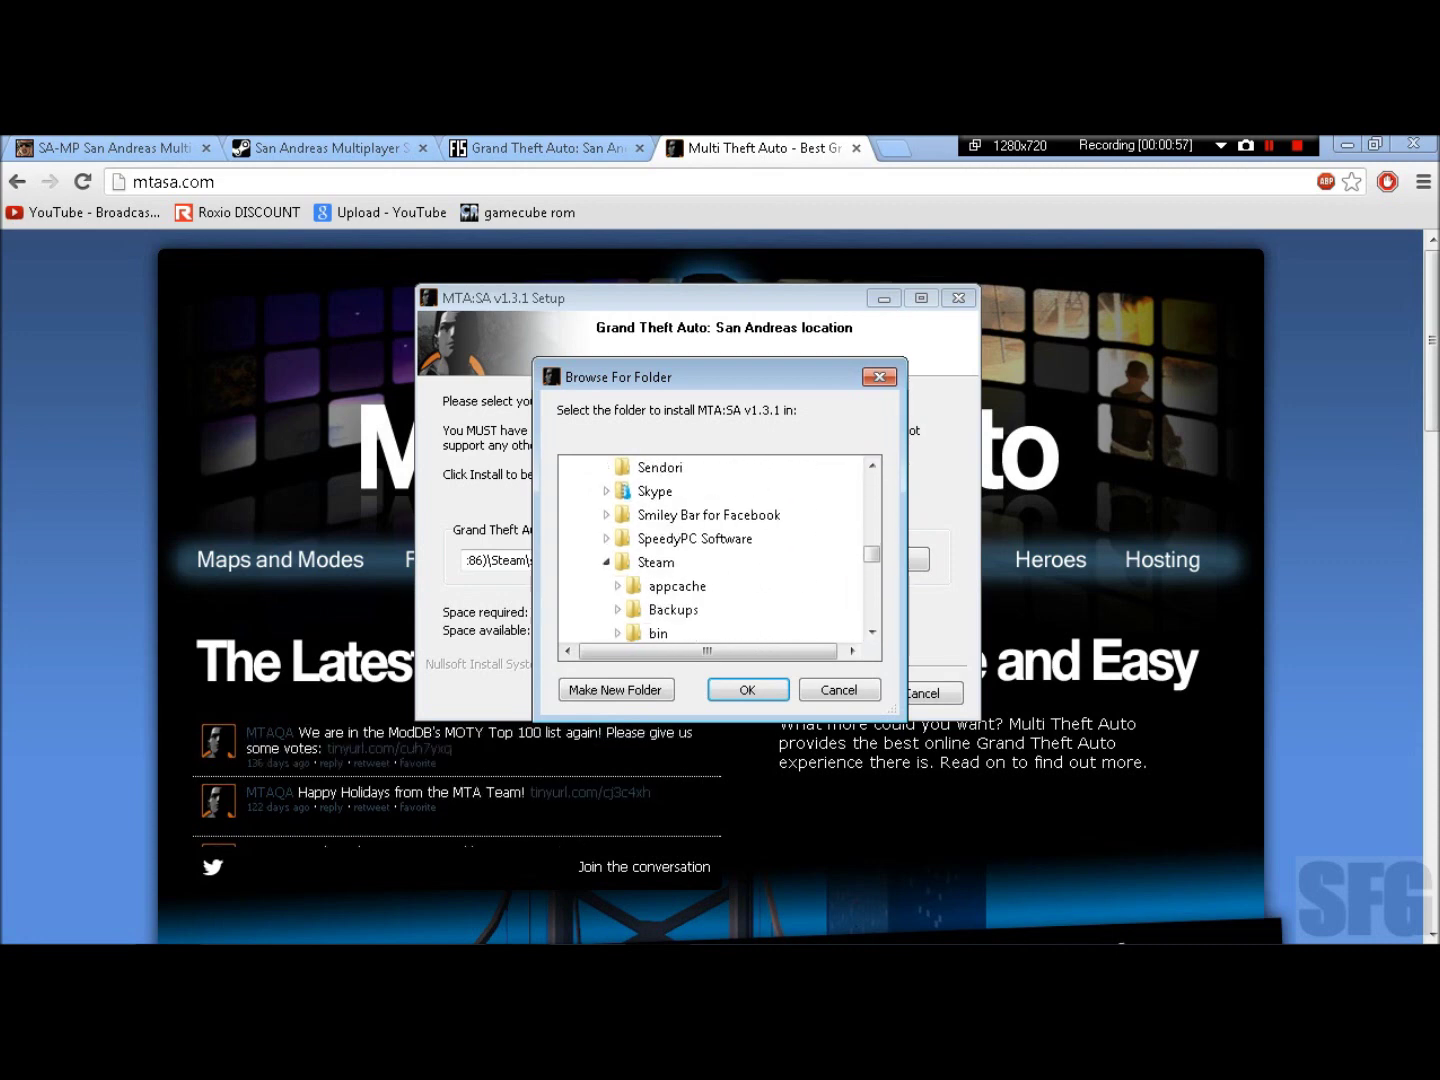
Set MTA:SA's game folder to Steam\steamapps\common\Grand Theft Auto San Andreas
double_click(656, 561)
scroll(708, 551, "down", 3)
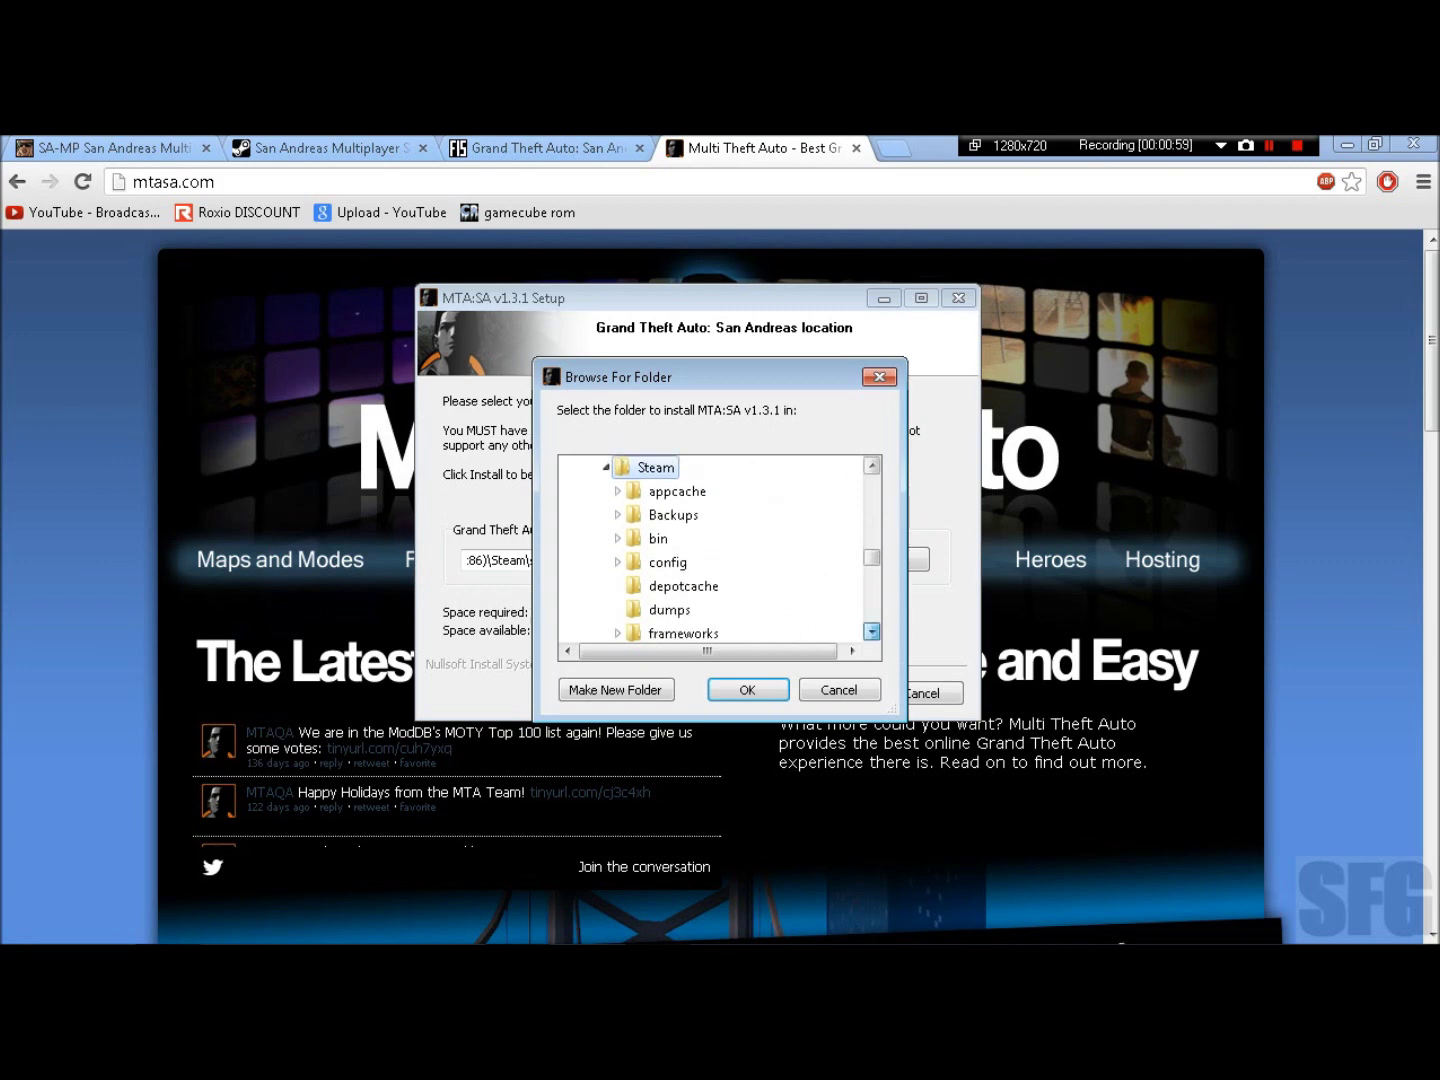
scroll(709, 551, "down", 3)
scroll(709, 551, "down", 3)
scroll(709, 551, "down", 3)
double_click(681, 514)
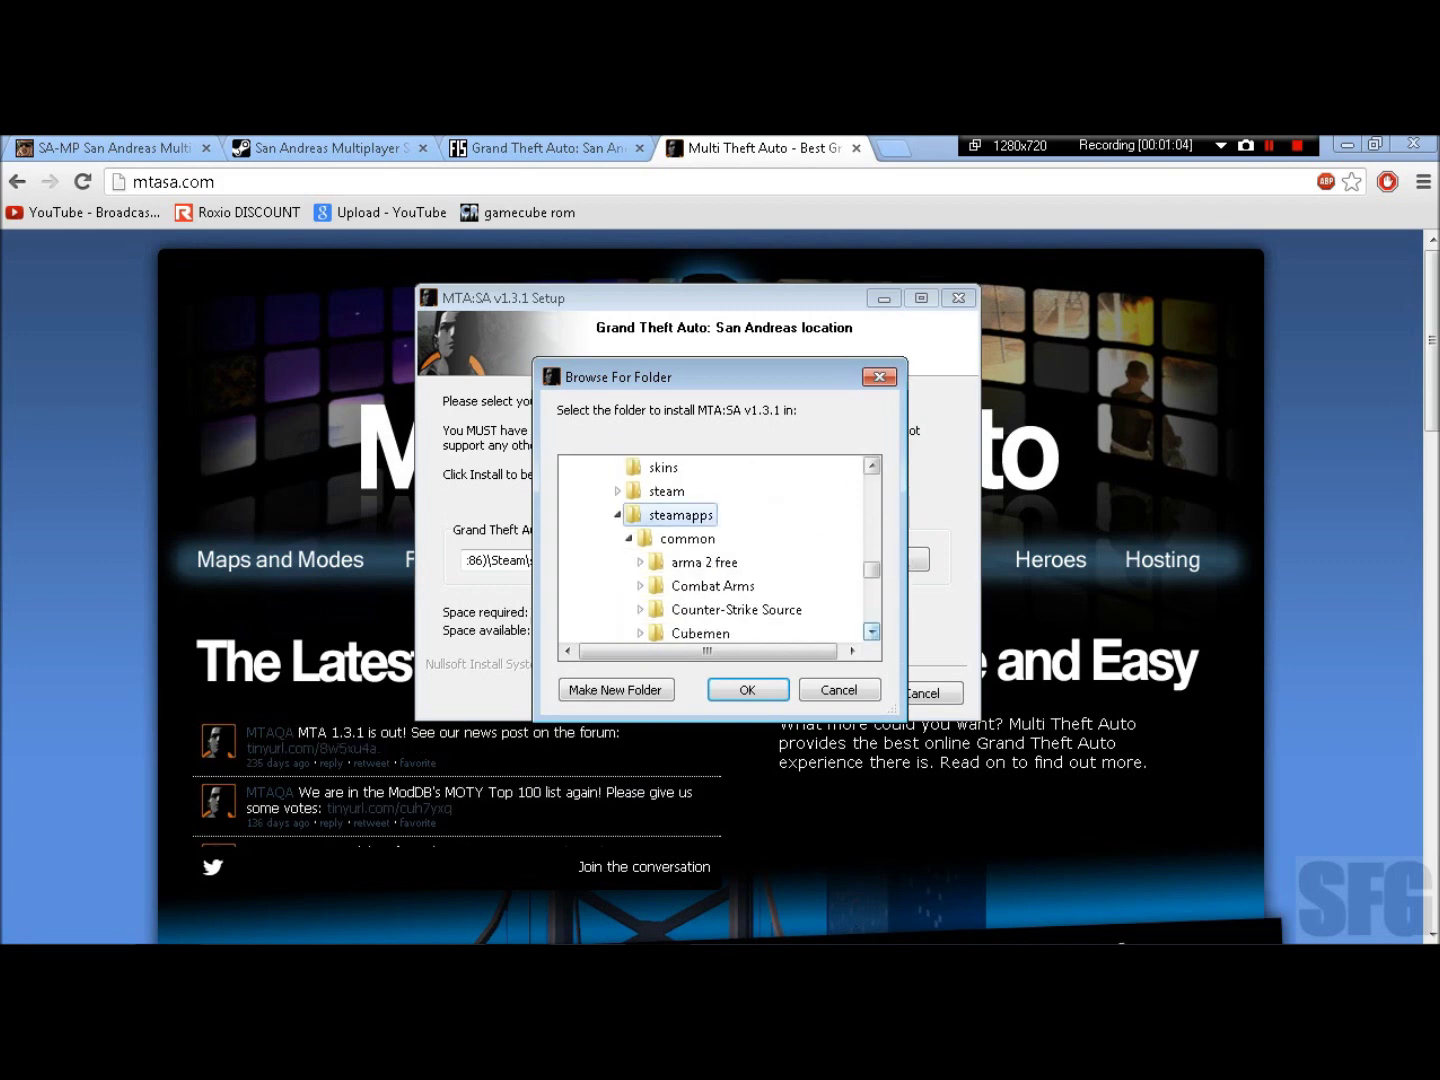
left_click(871, 631)
scroll(709, 552, "down", 2)
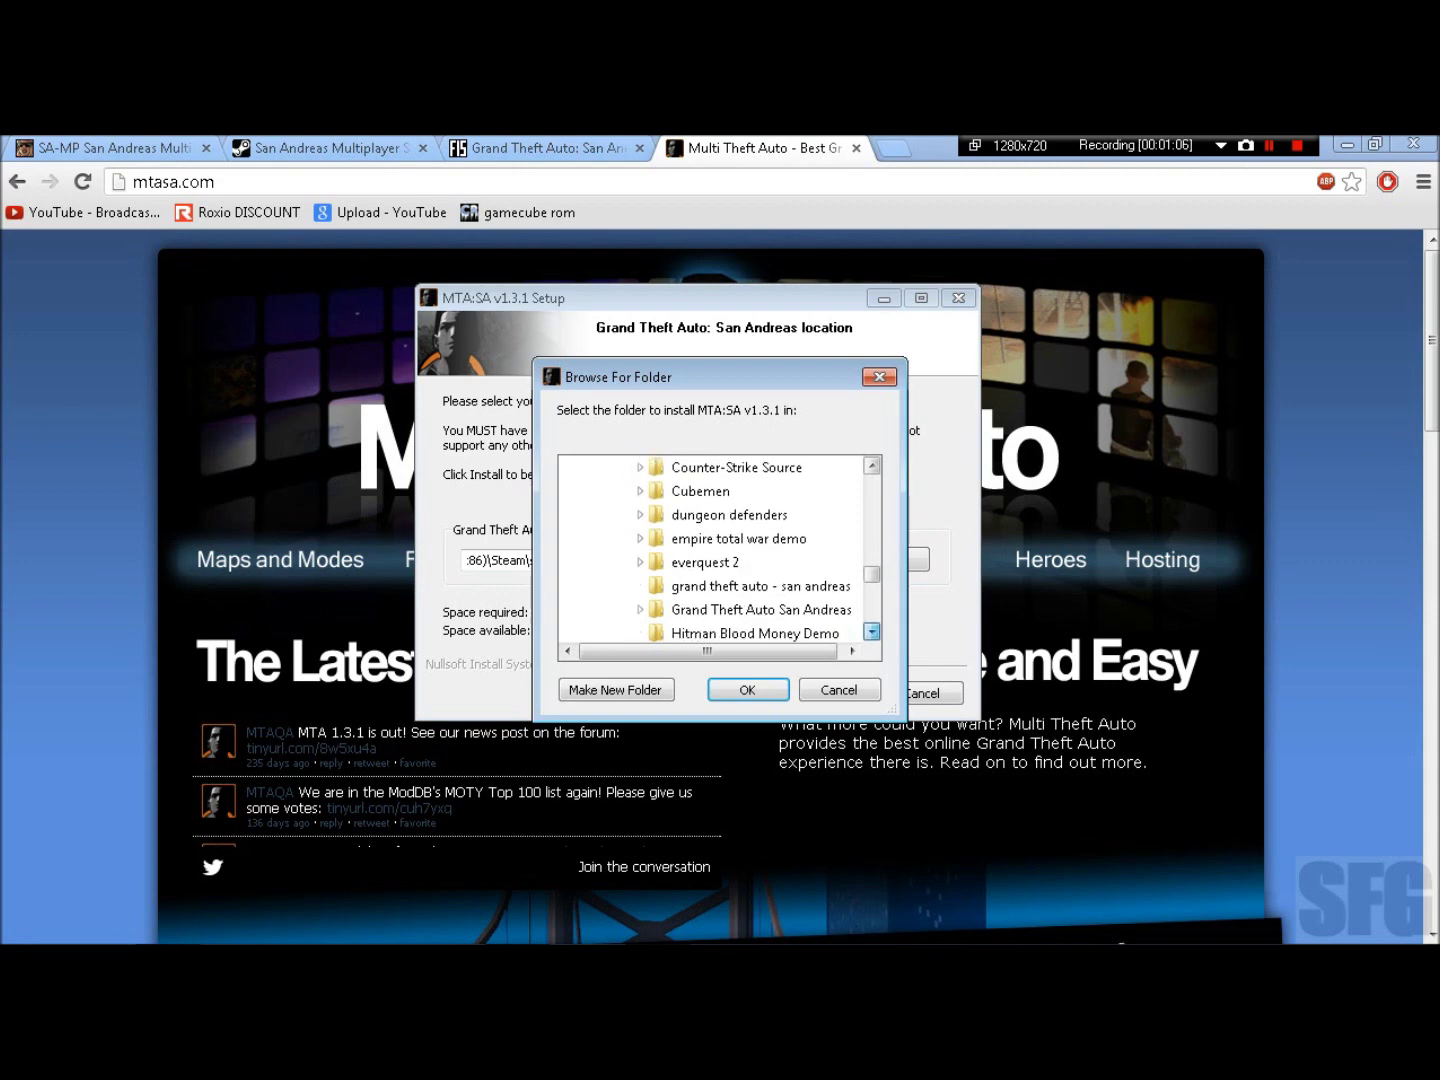
scroll(708, 552, "down", 2)
double_click(757, 562)
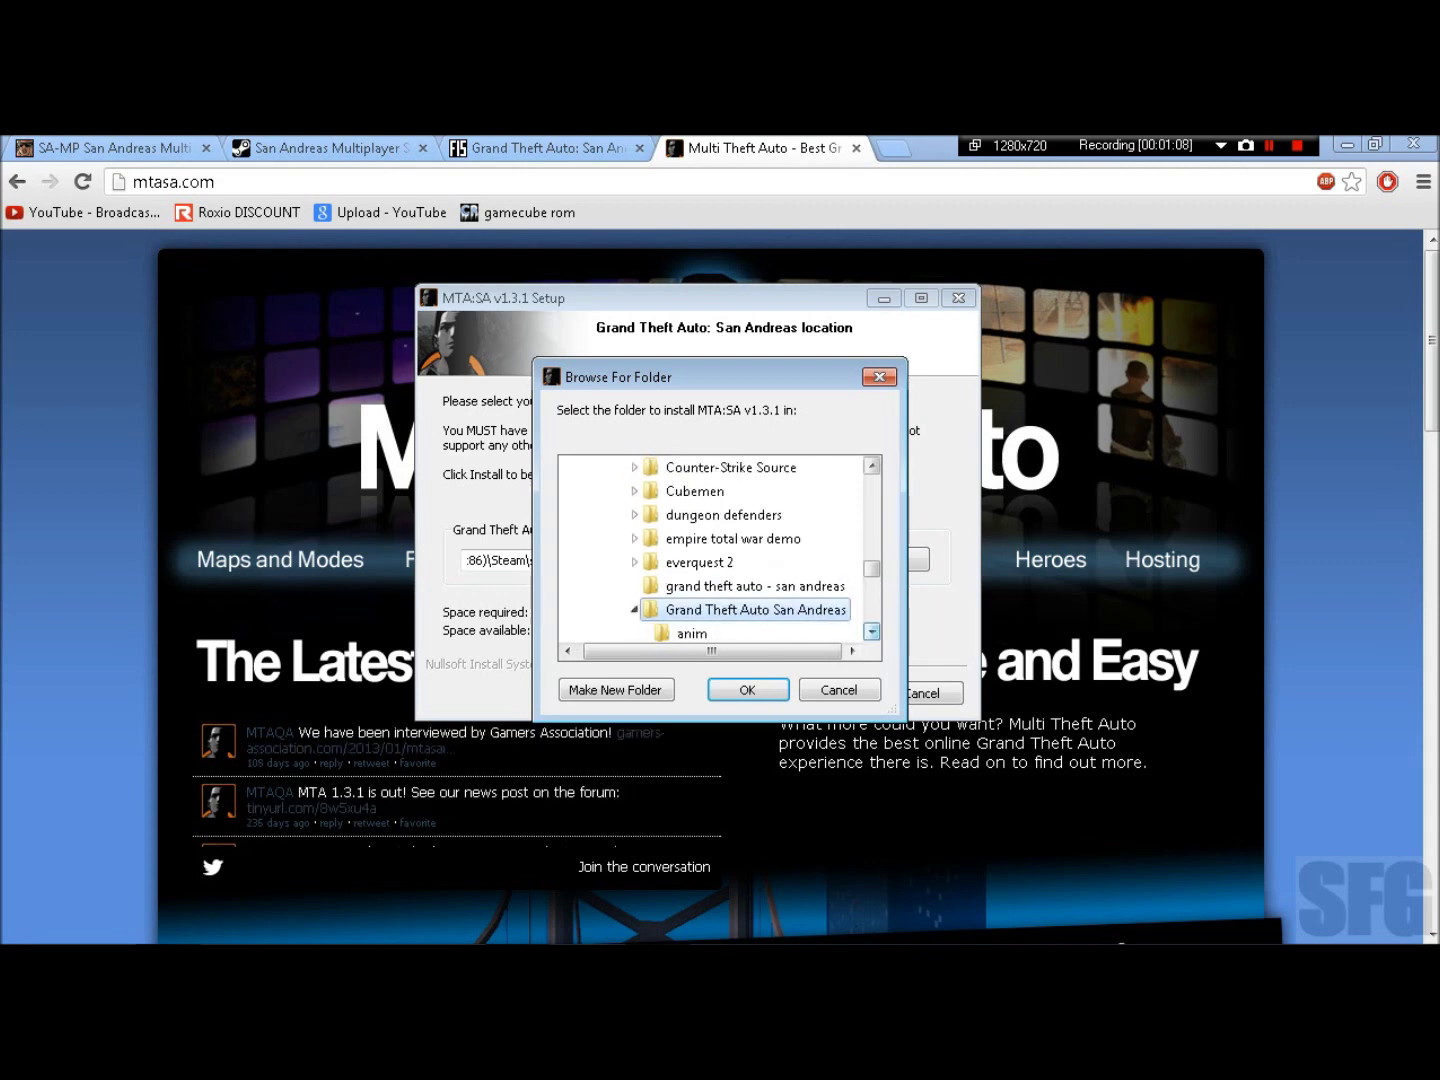
left_click(870, 631)
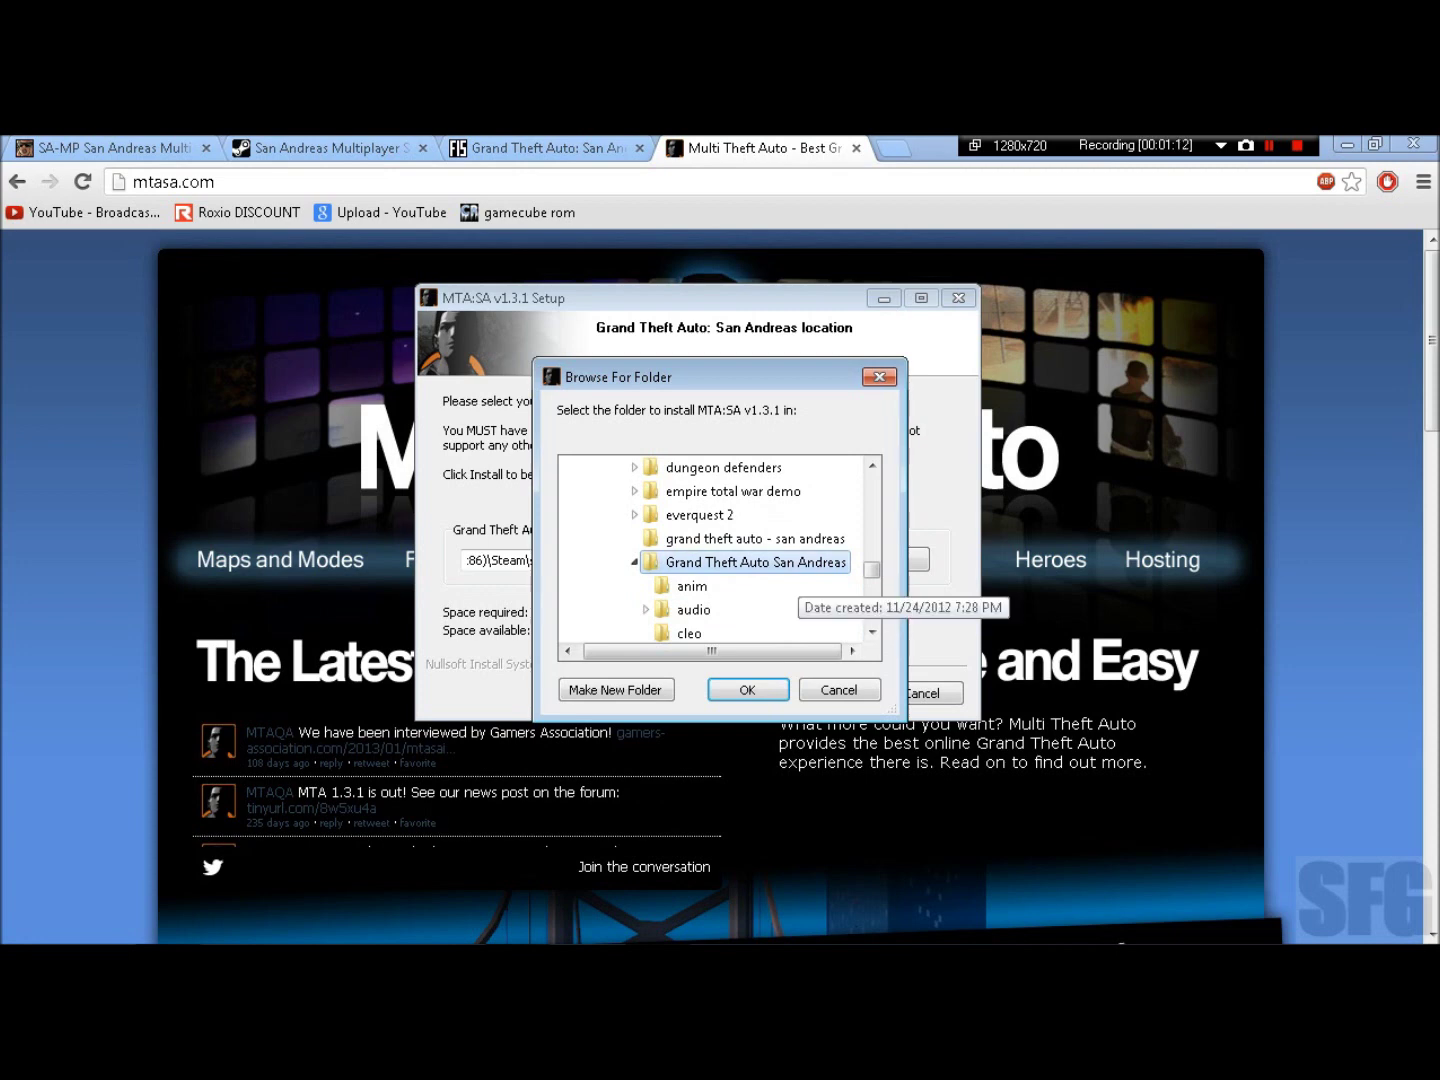
left_click(635, 562)
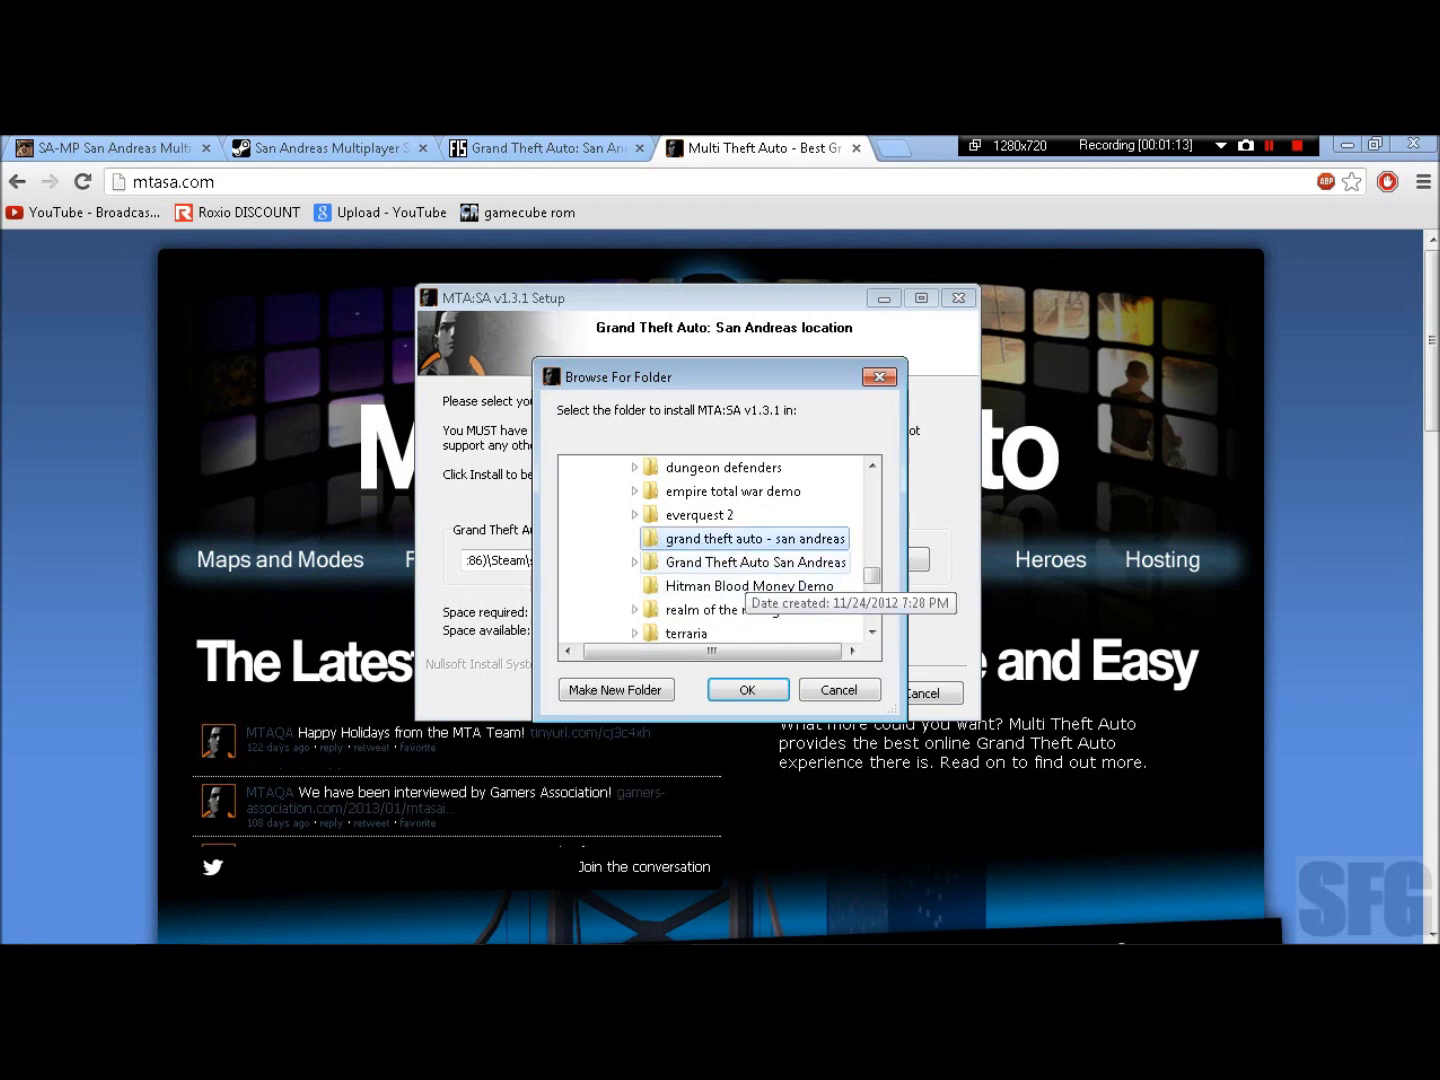
double_click(753, 562)
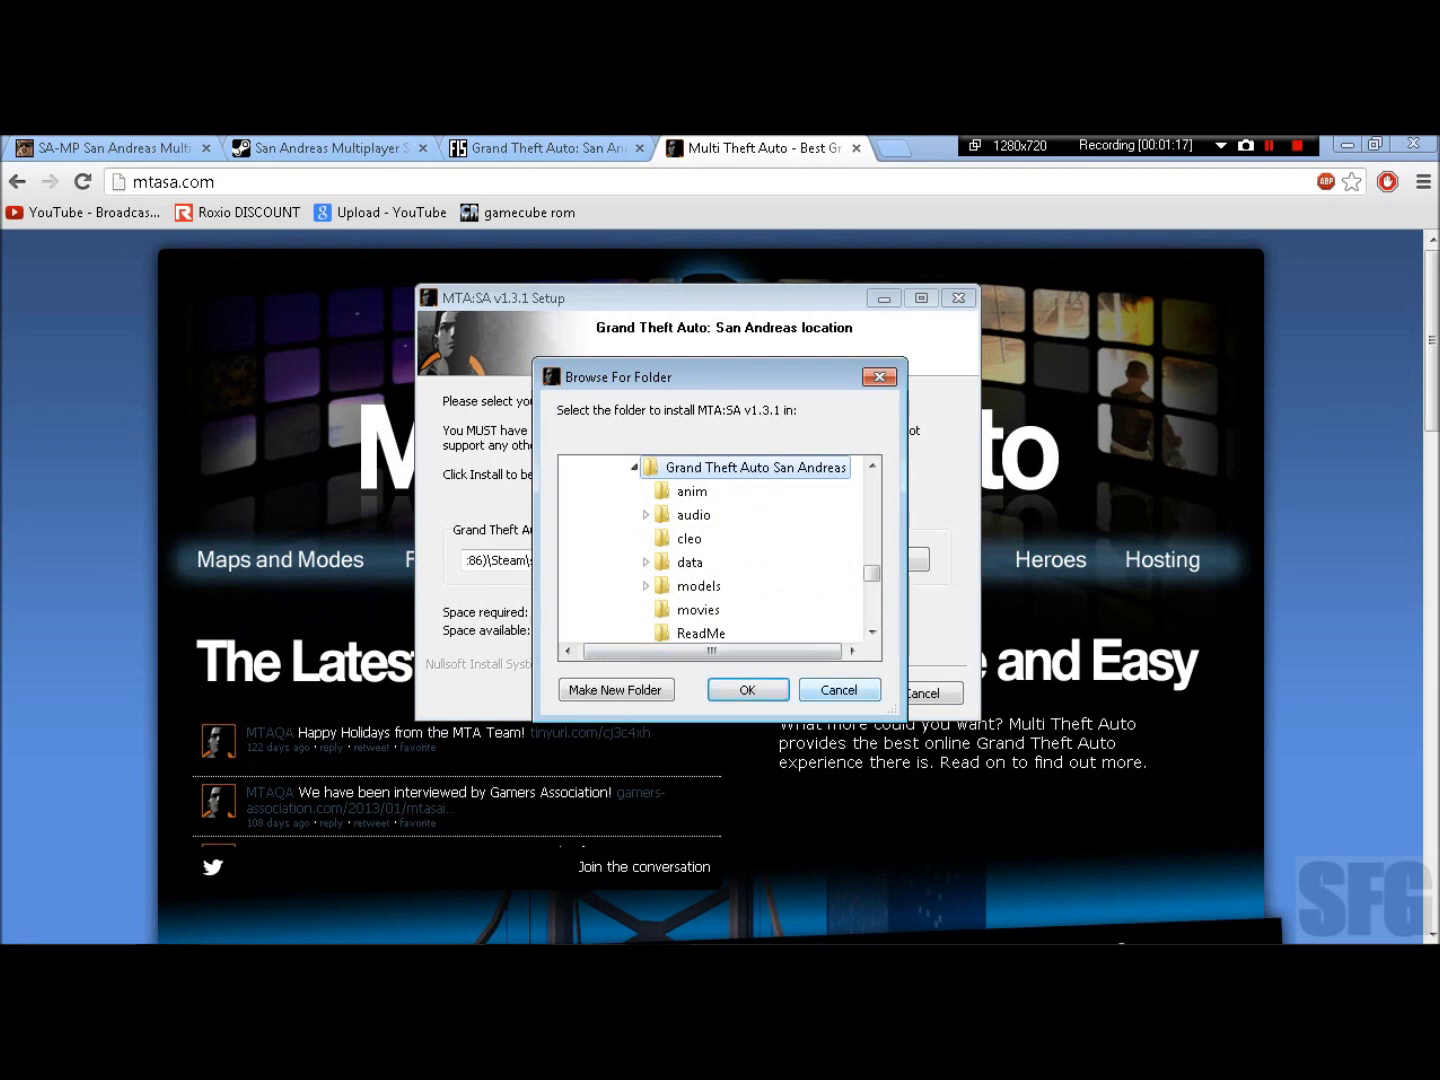
left_click(747, 690)
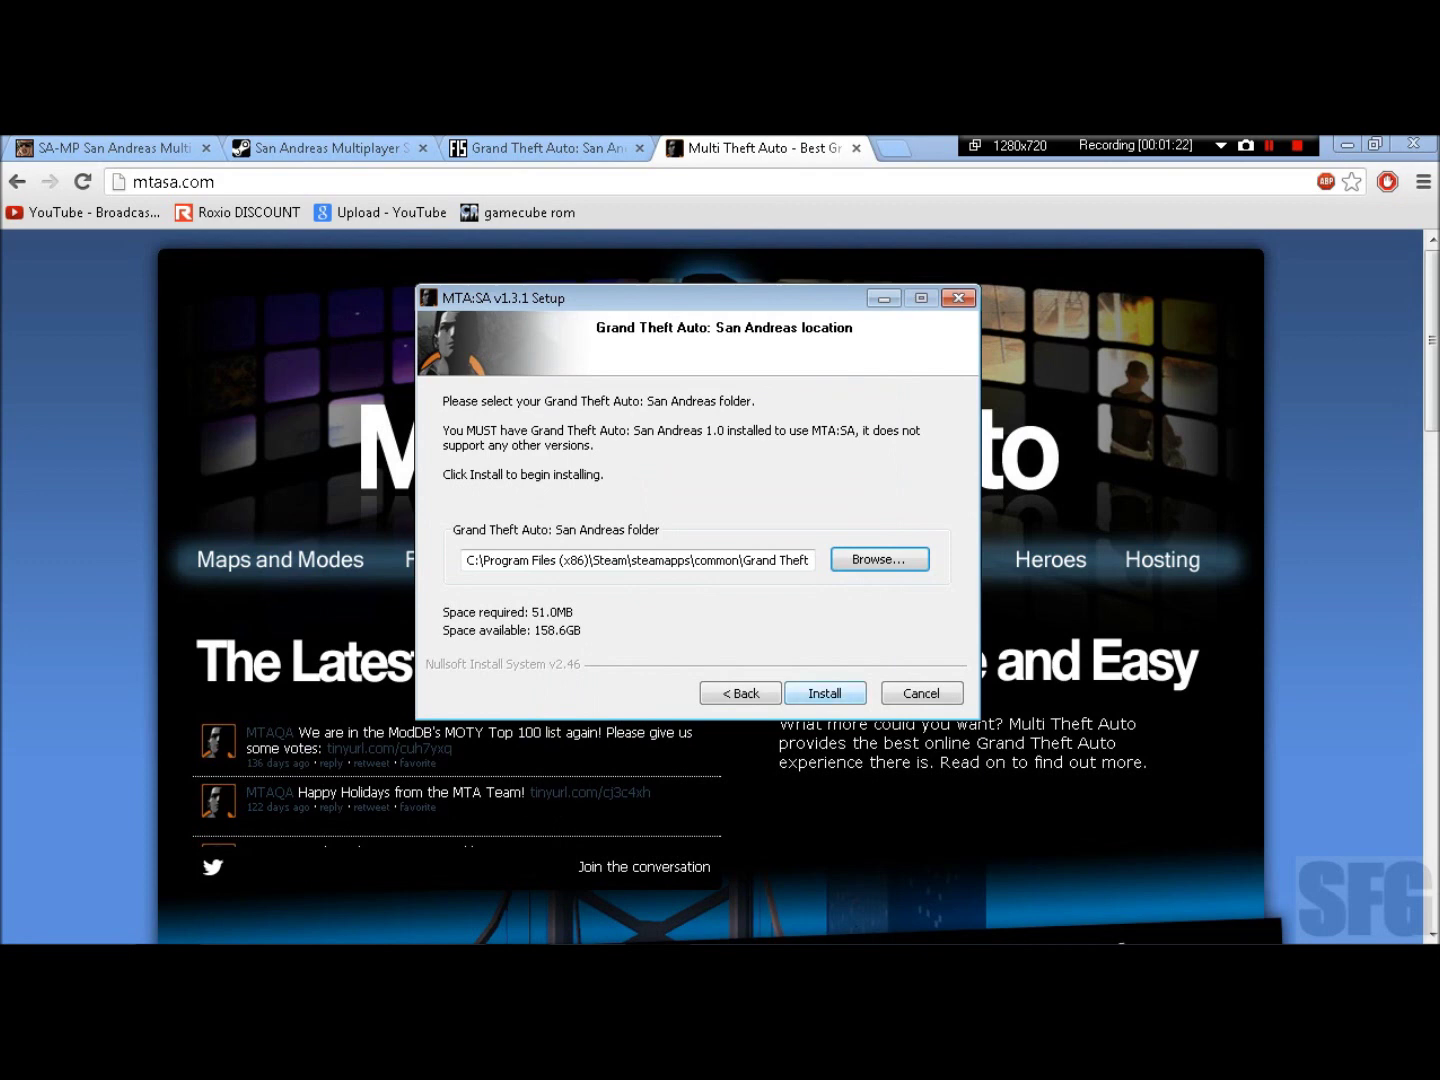
Quit MTA:SA Setup and switch to the SA-MP download tab in Chrome
left_click(922, 693)
left_click(767, 628)
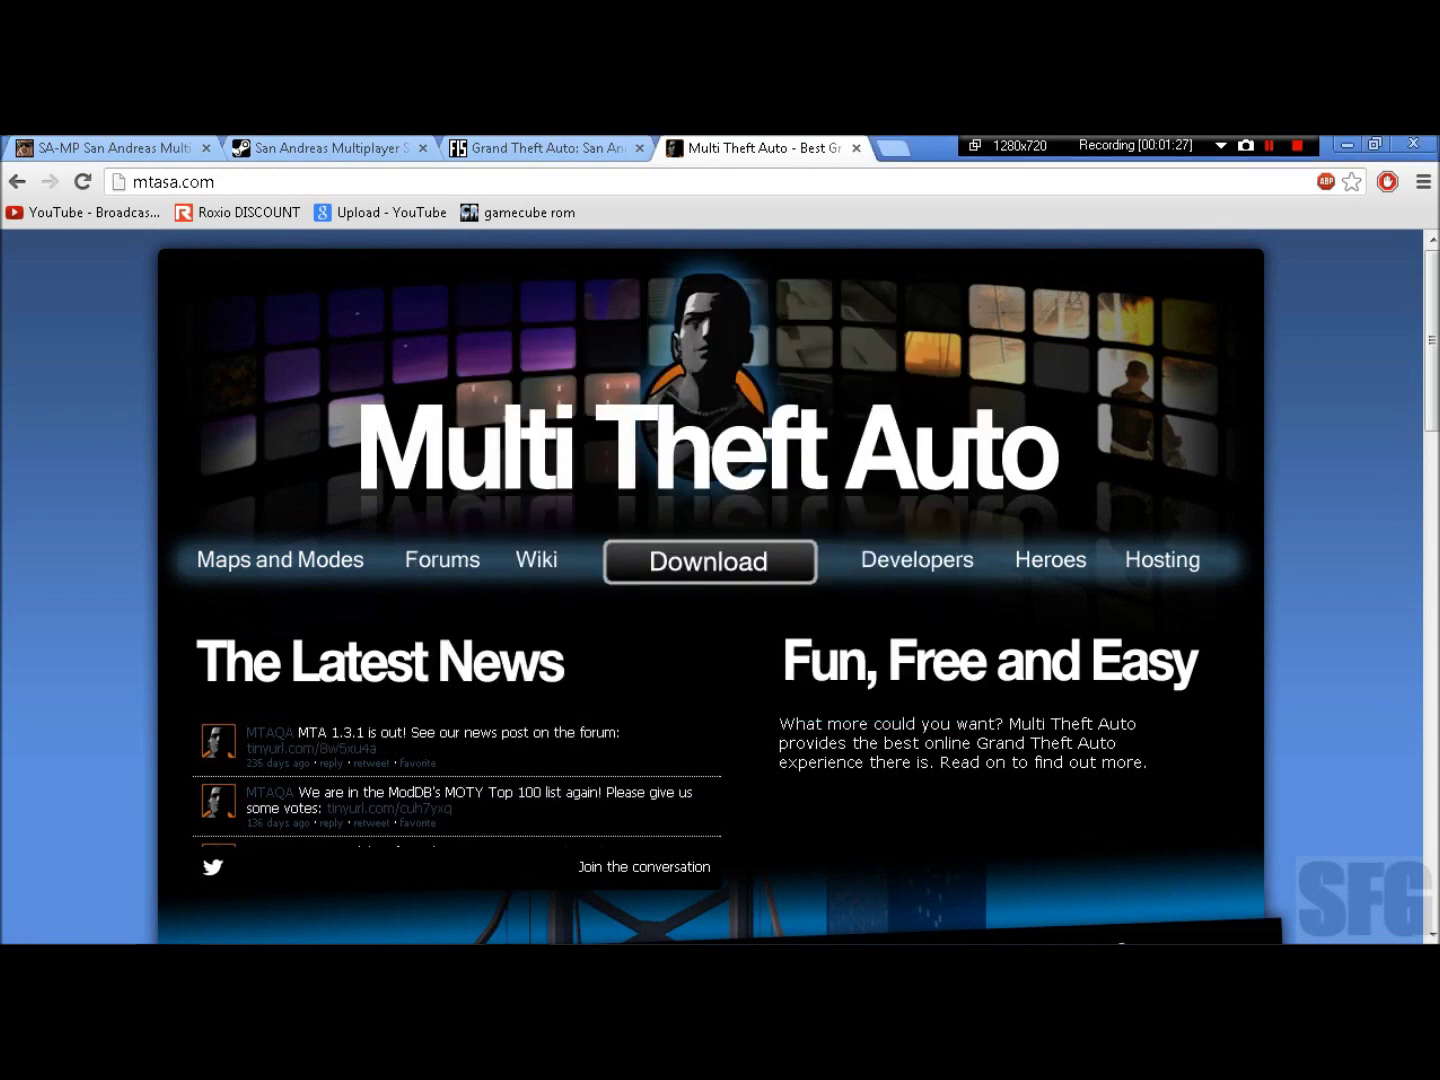
left_click(112, 147)
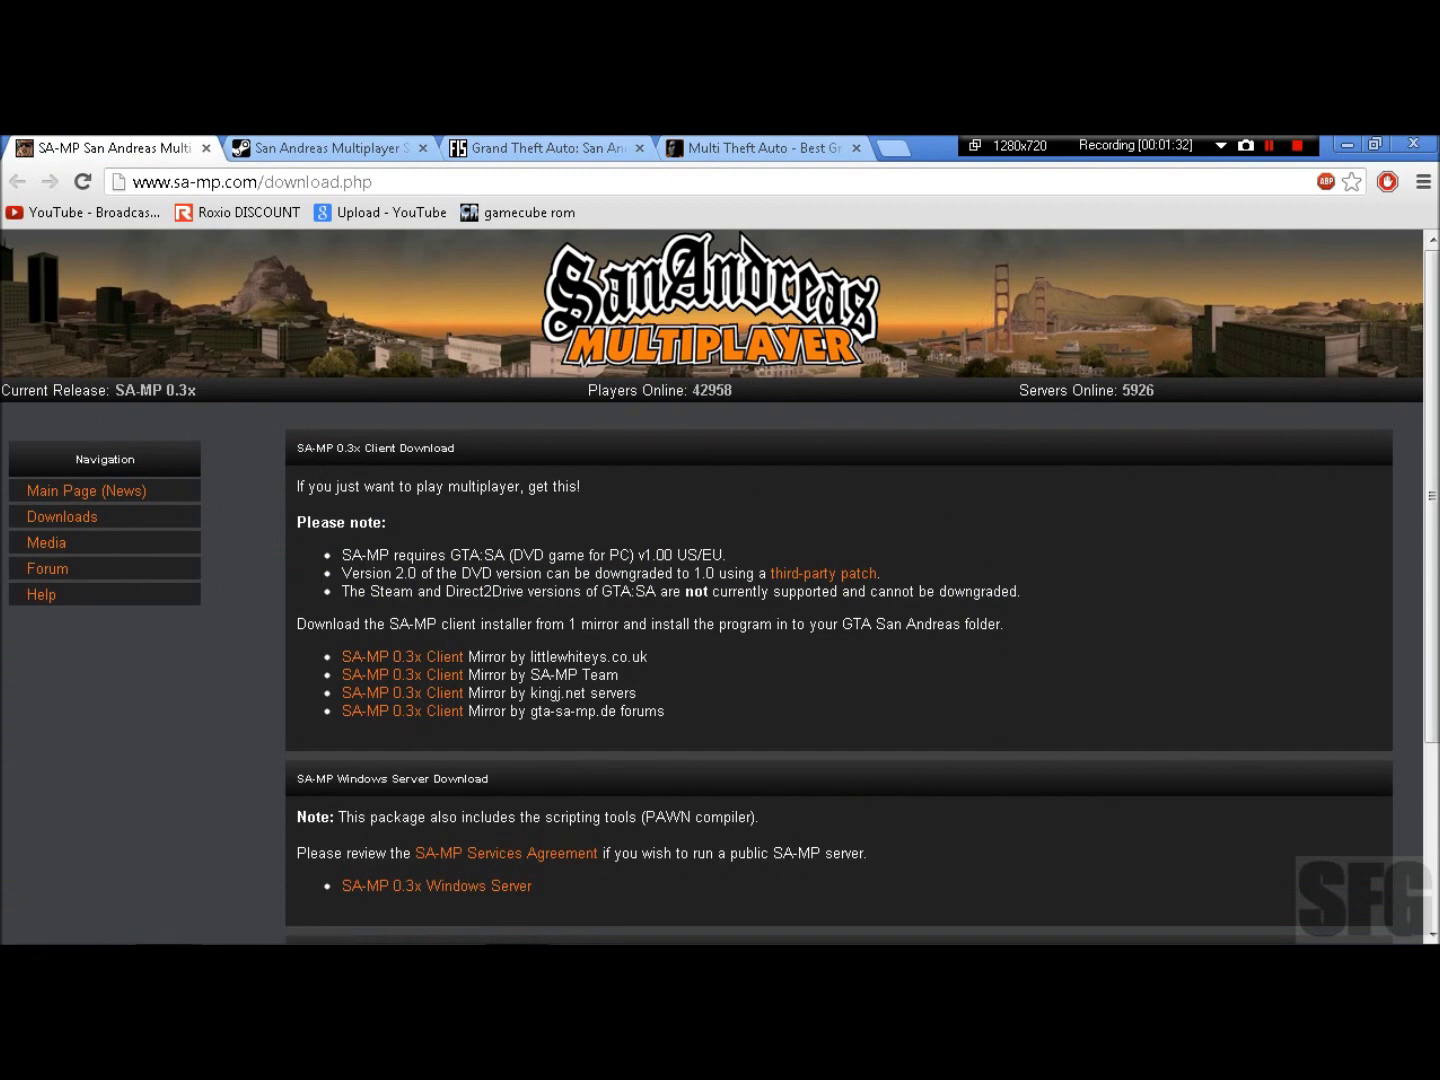
Download the SA-MP 0.3x client from the SA-MP Team mirror and run it
left_click(401, 675)
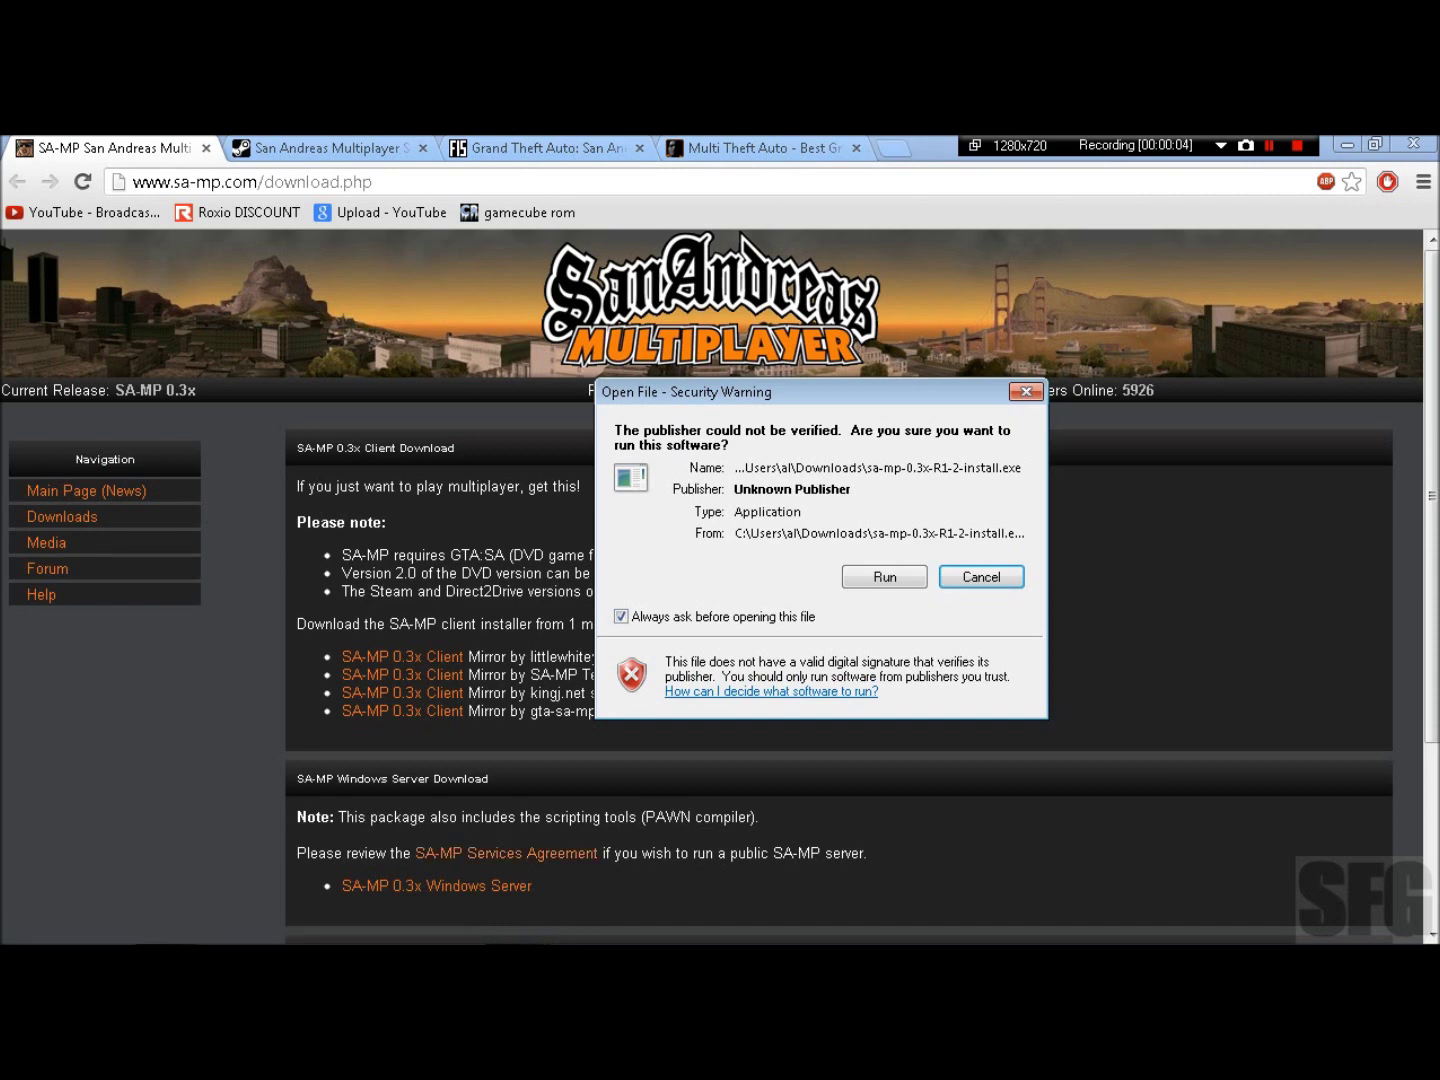
key("Return")
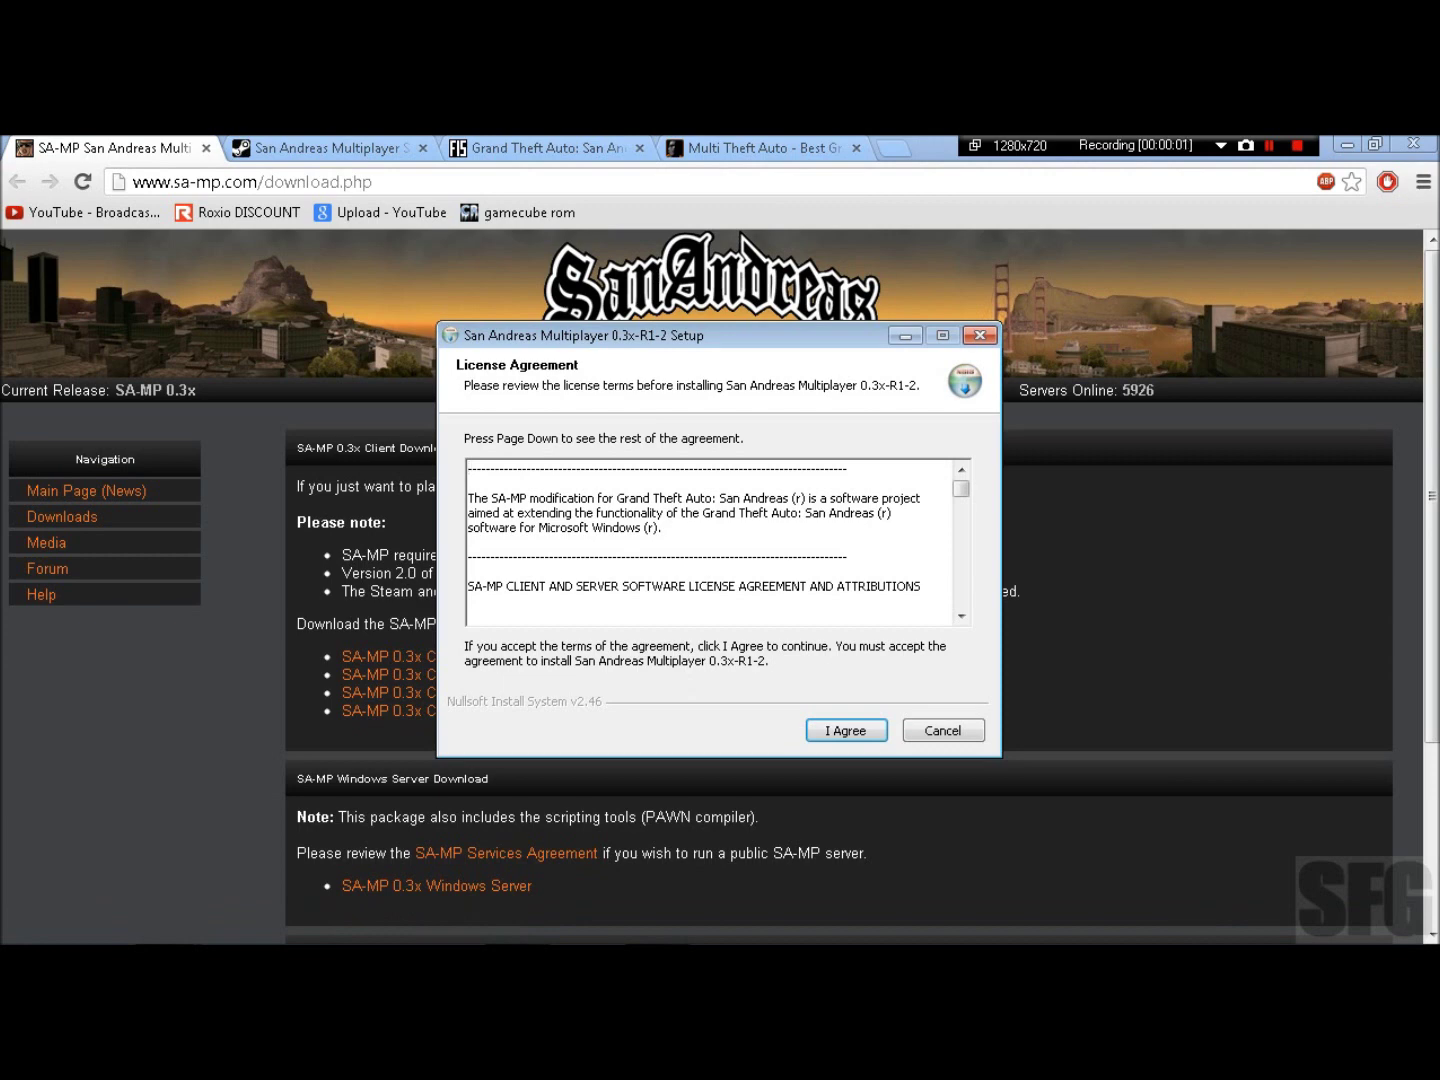
Accept the SA-MP license and open the folder browser for the install location
key("Return")
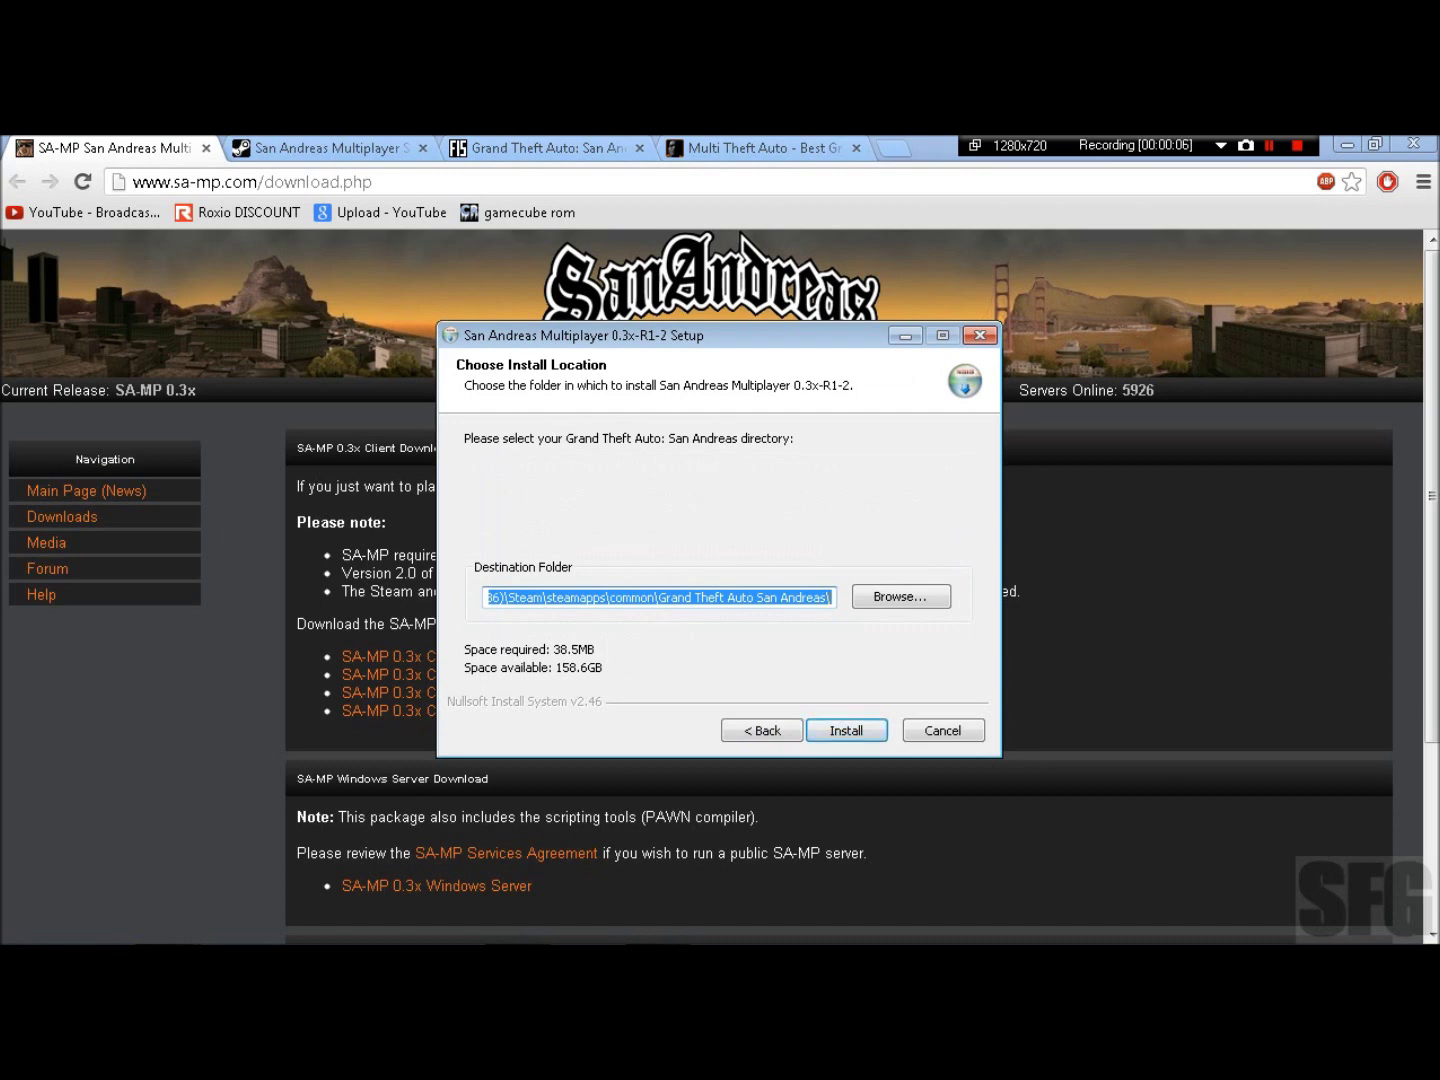
key("Tab")
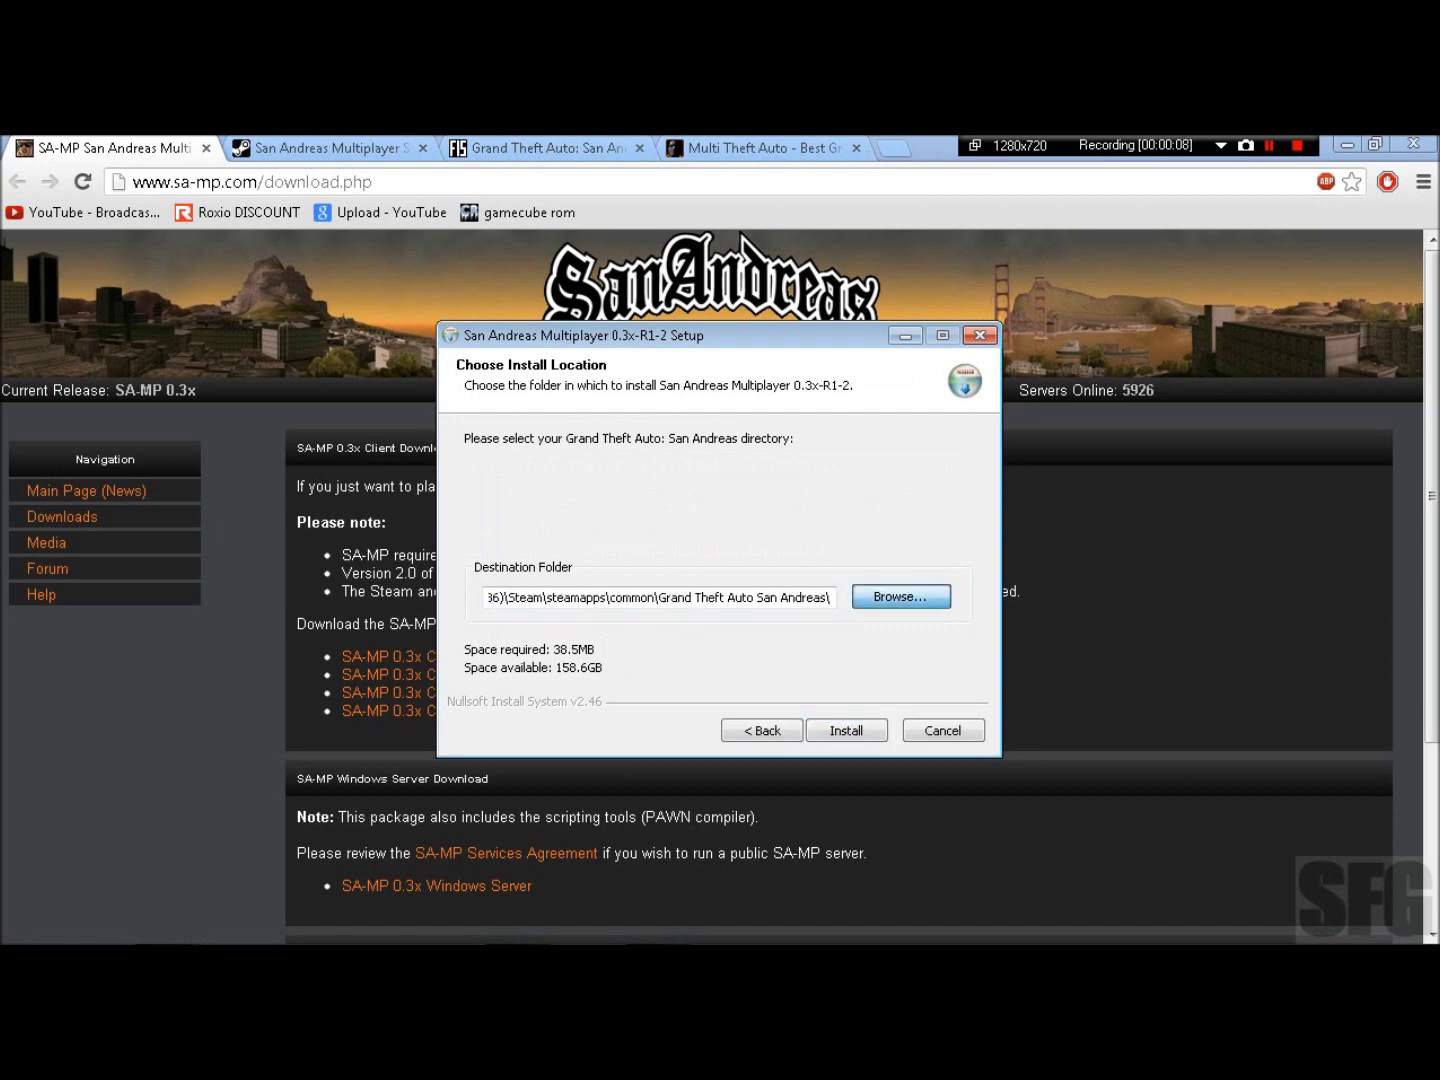
key("Return")
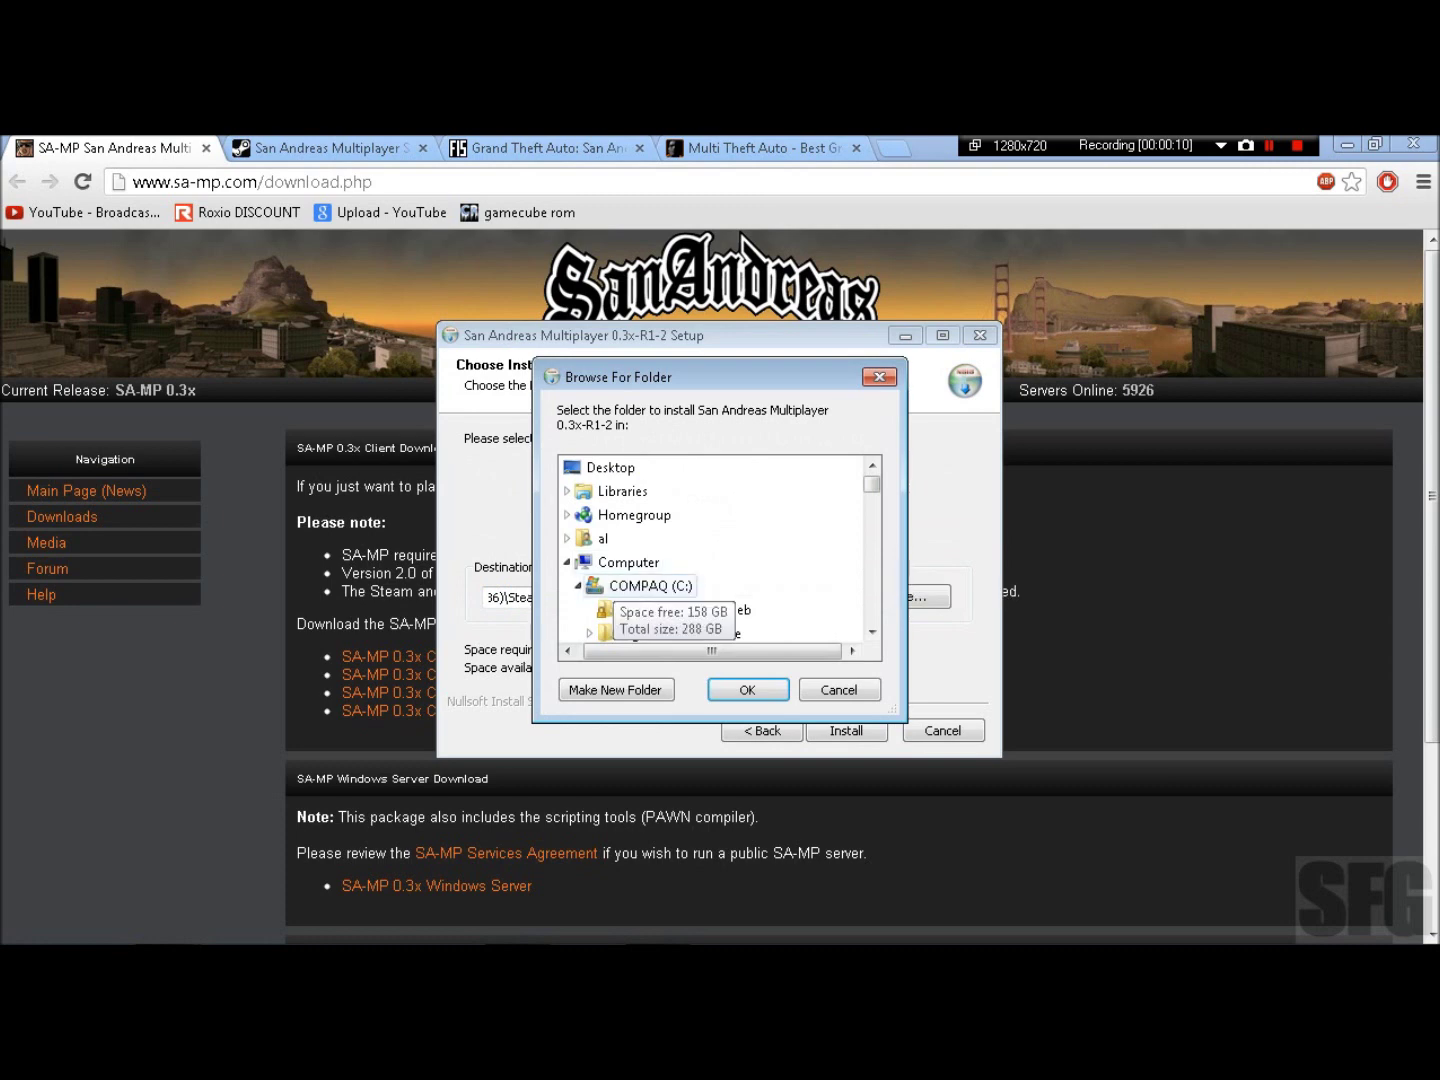
scroll(709, 551, "down", 3)
scroll(709, 552, "down", 3)
scroll(709, 551, "down", 2)
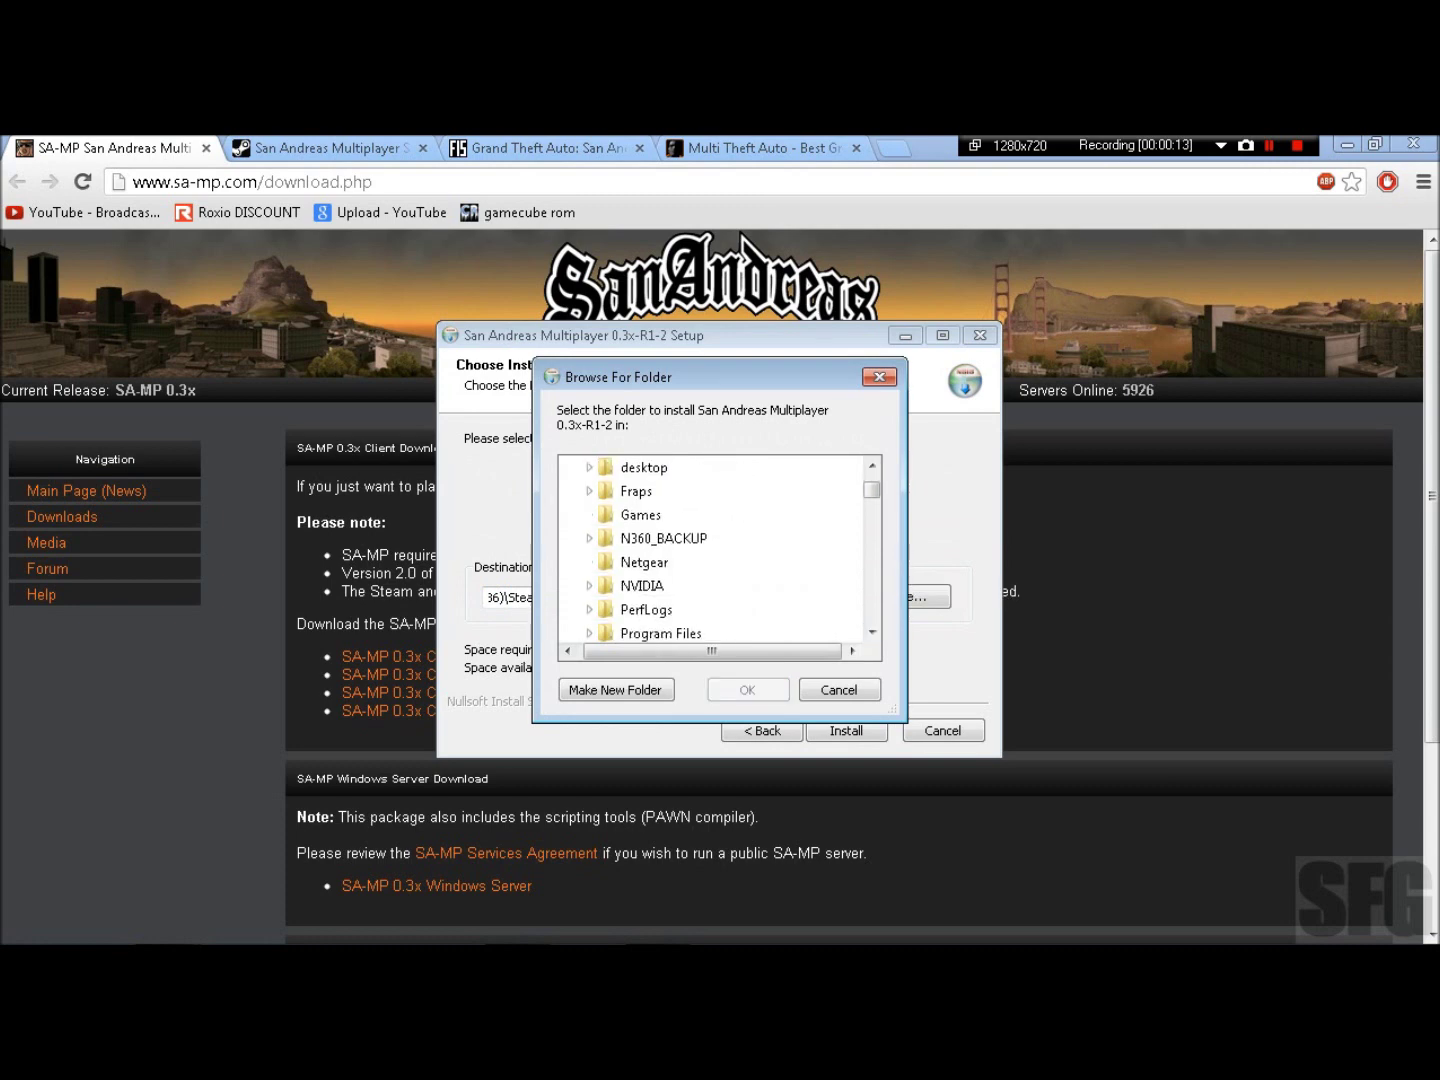
scroll(709, 551, "down", 2)
Set SA-MP's destination to Program Files (x86)\Steam\steamapps\common\Grand Theft Auto San Andreas
left_click(676, 609)
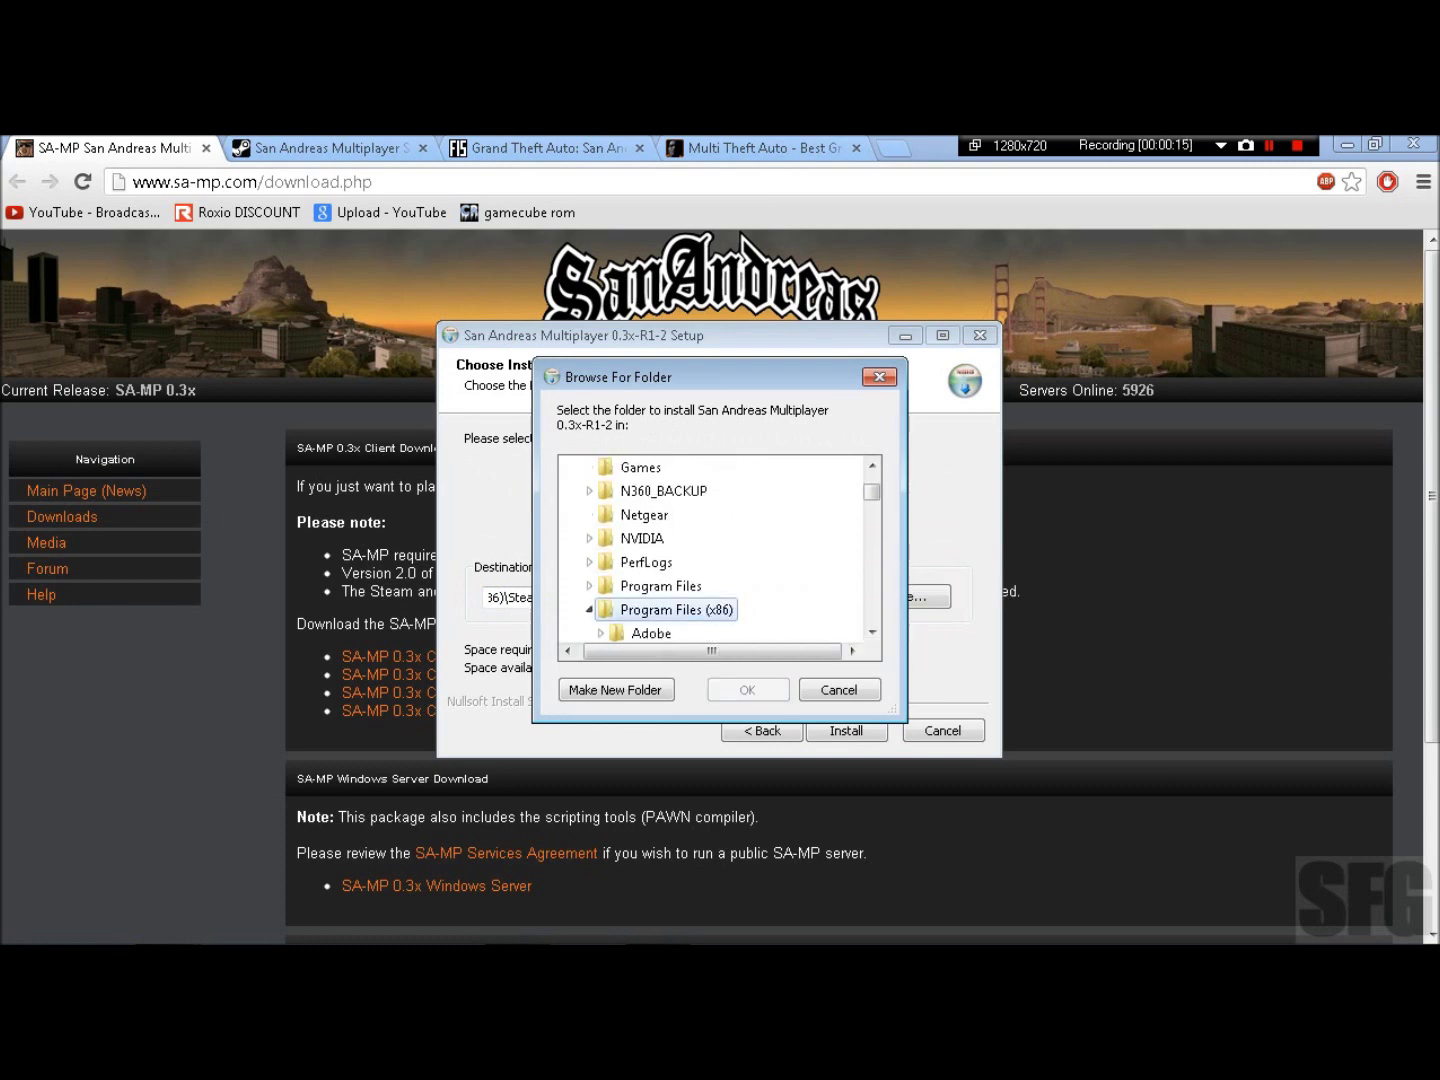
scroll(709, 551, "down", 1)
scroll(709, 552, "down", 3)
scroll(709, 551, "down", 2)
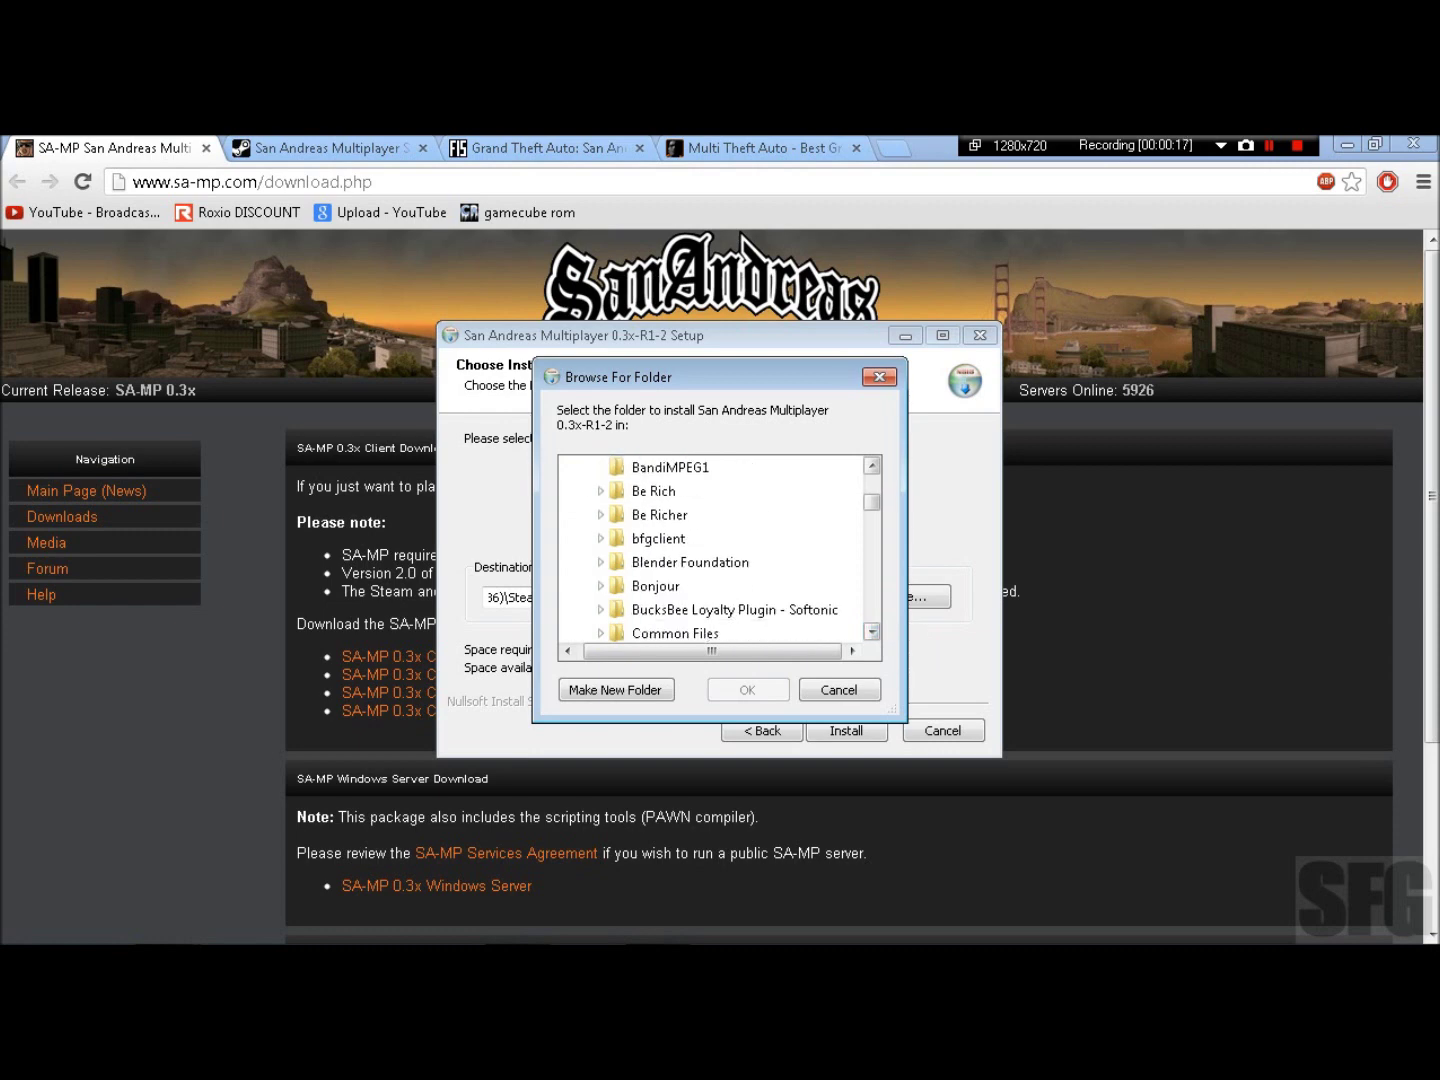
scroll(709, 551, "down", 2)
scroll(709, 551, "down", 5)
scroll(708, 551, "up", 2)
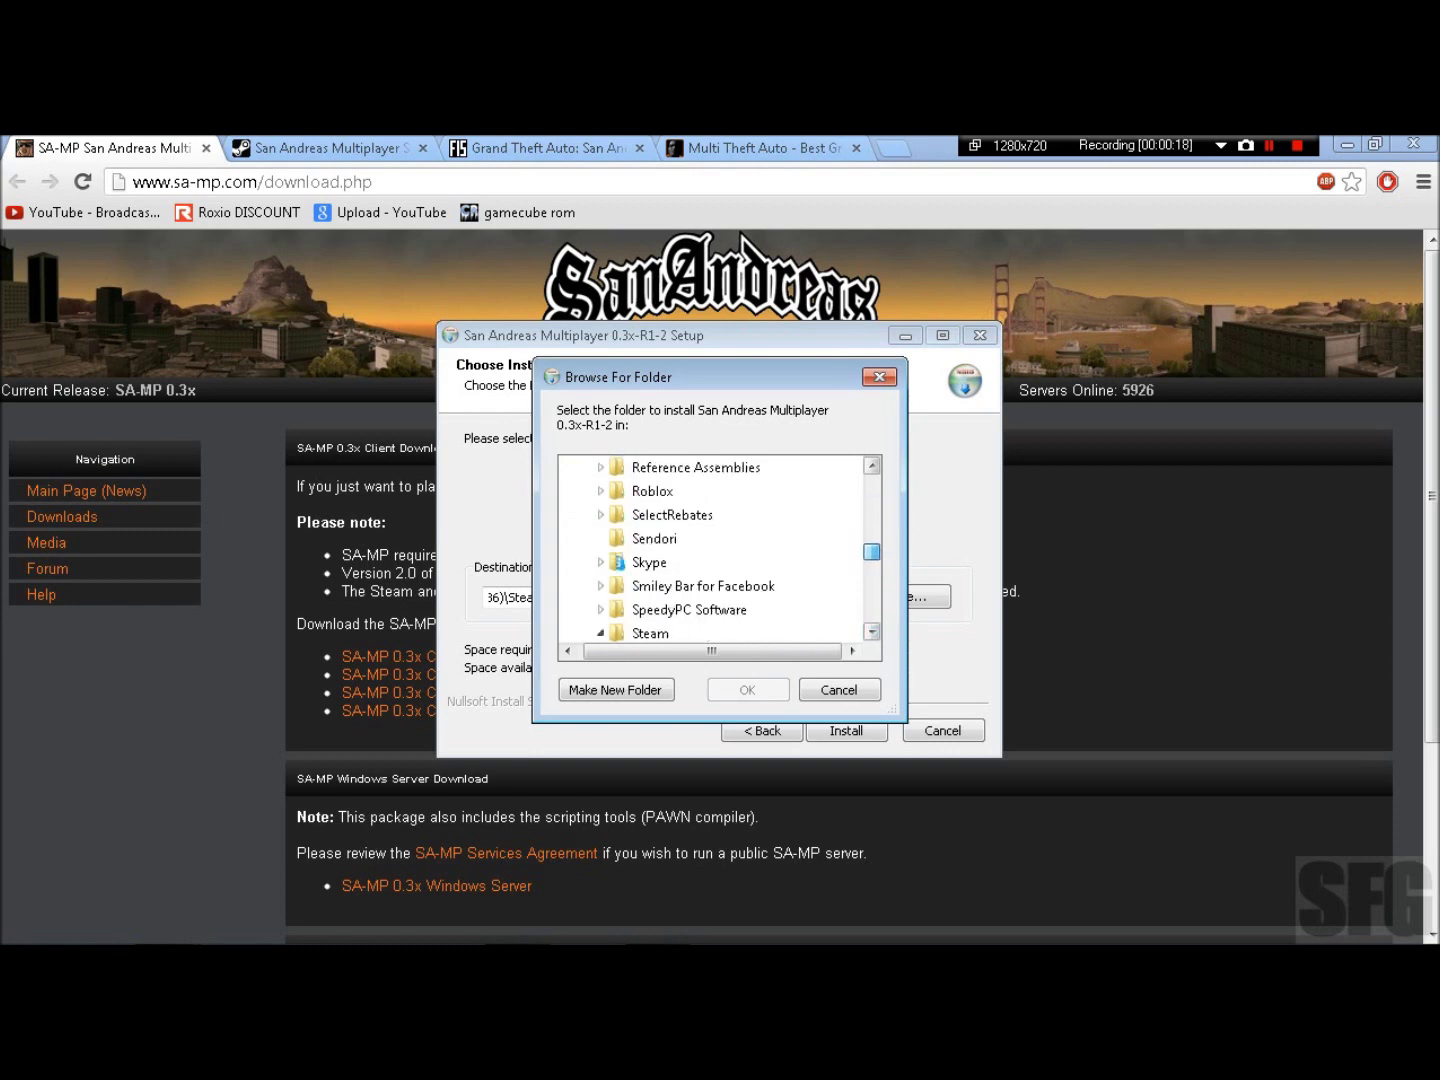
scroll(709, 552, "down", 2)
scroll(709, 551, "down", 2)
scroll(709, 551, "down", 4)
scroll(709, 552, "down", 1)
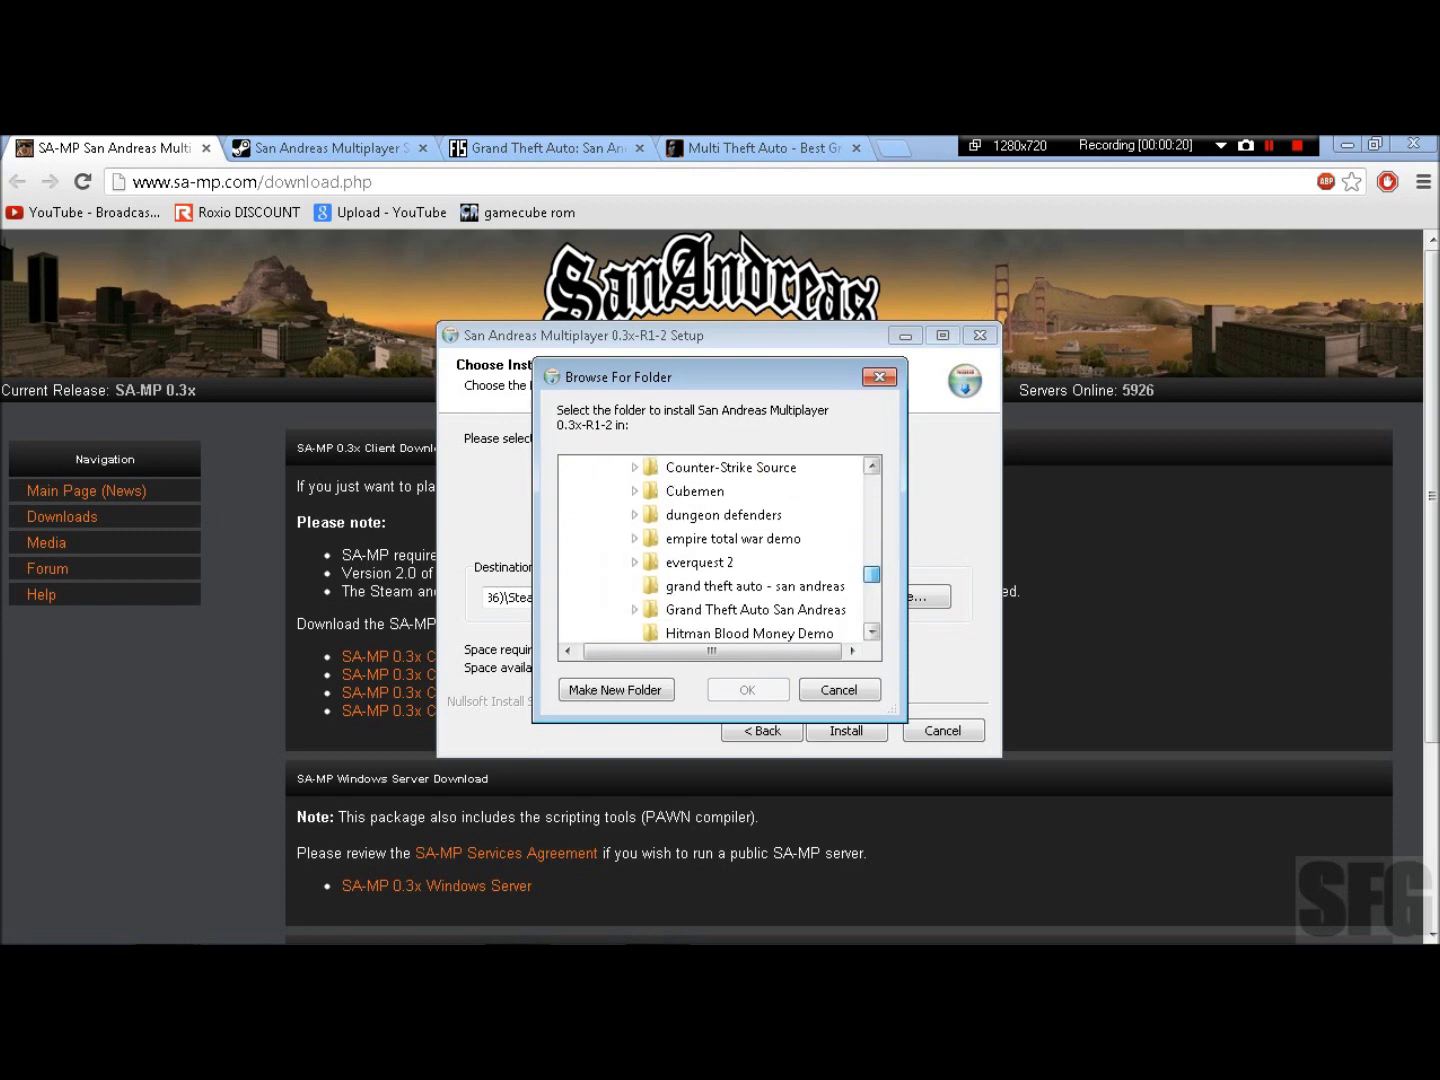
scroll(709, 551, "up", 3)
scroll(709, 552, "down", 1)
scroll(709, 551, "down", 2)
scroll(709, 552, "up", 2)
scroll(709, 551, "down", 2)
double_click(756, 610)
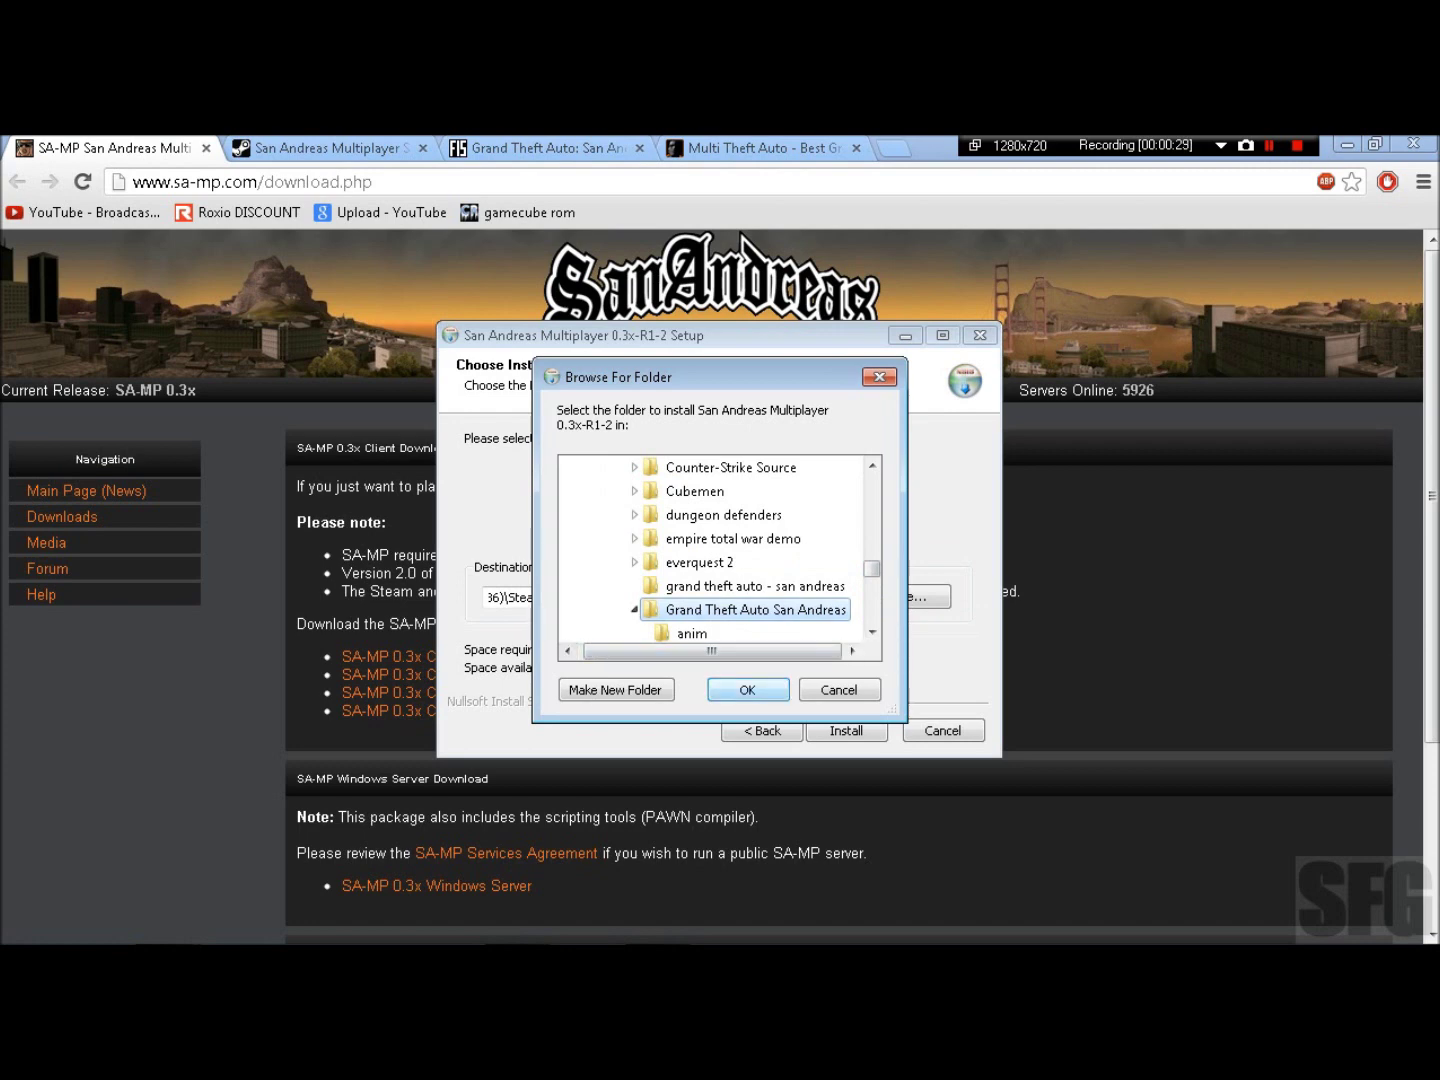
left_click(747, 690)
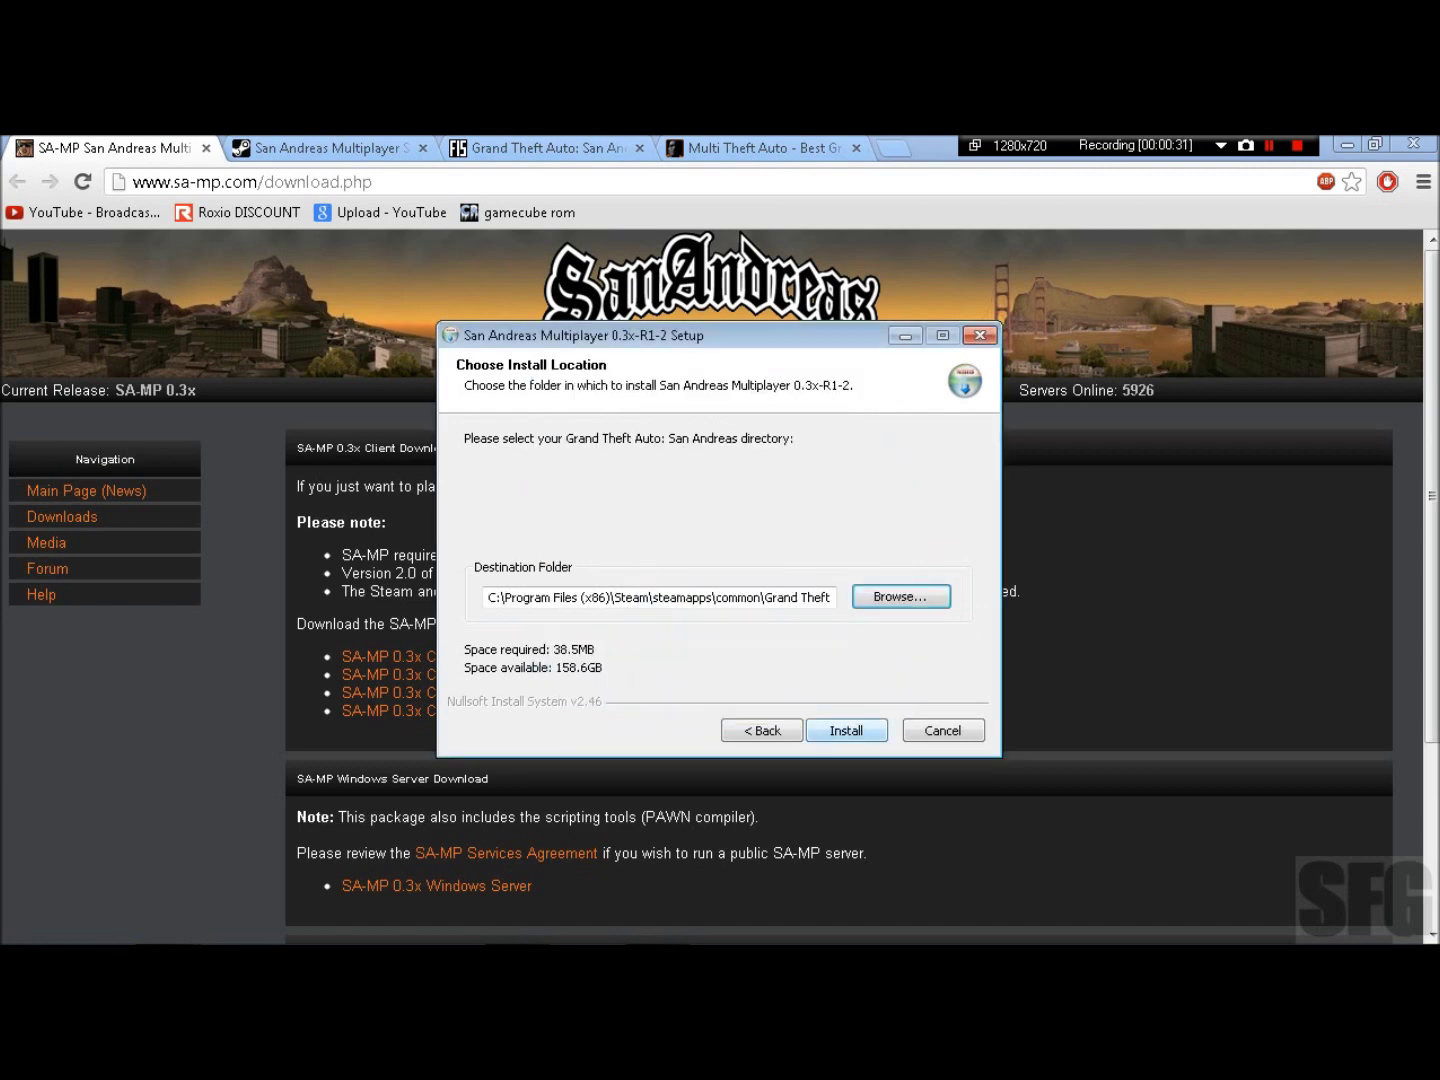
Quit SA-MP Setup, then switch to the Multi Theft Auto and Steam forum tabs
key("Escape")
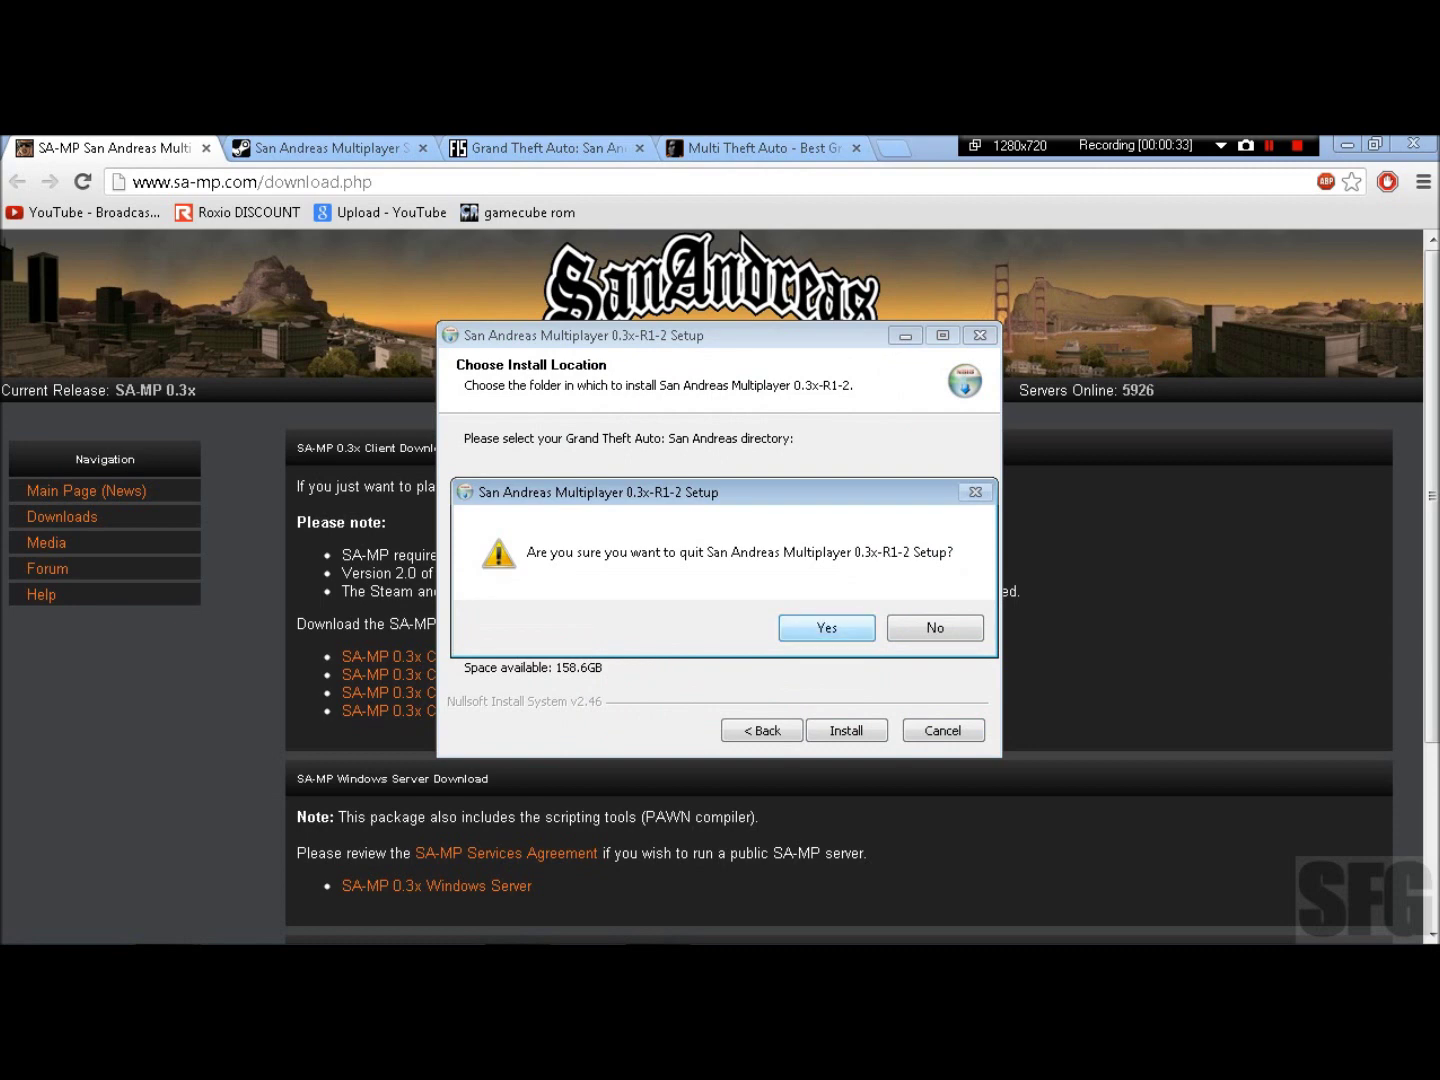
key("Return")
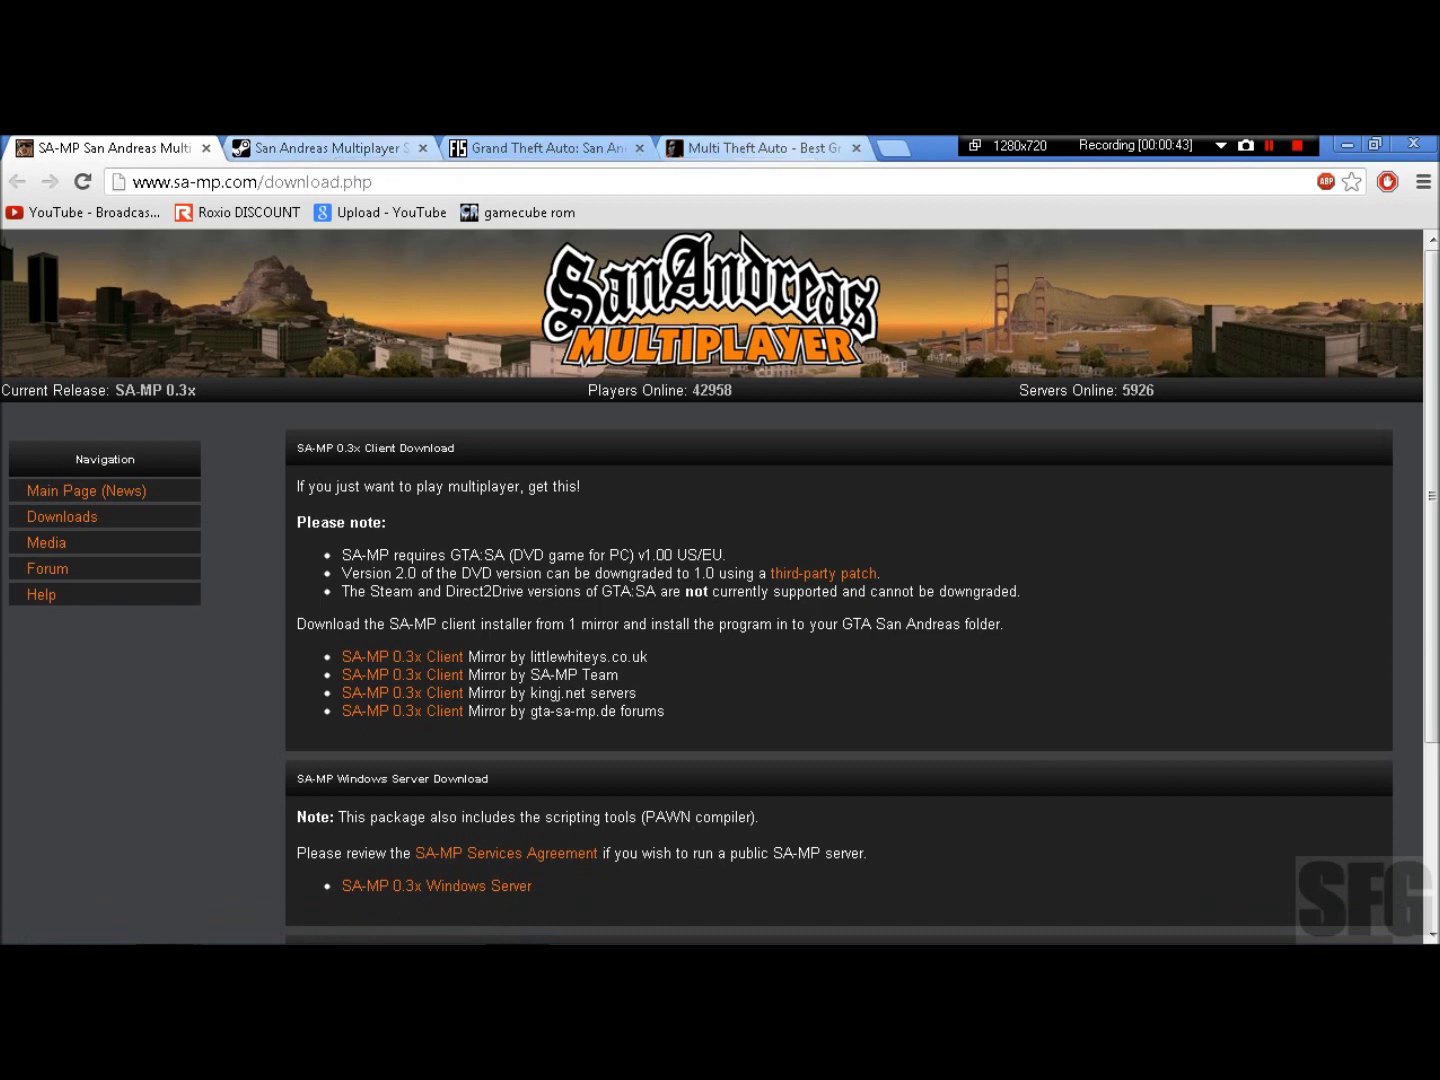
left_click(763, 148)
left_click(326, 148)
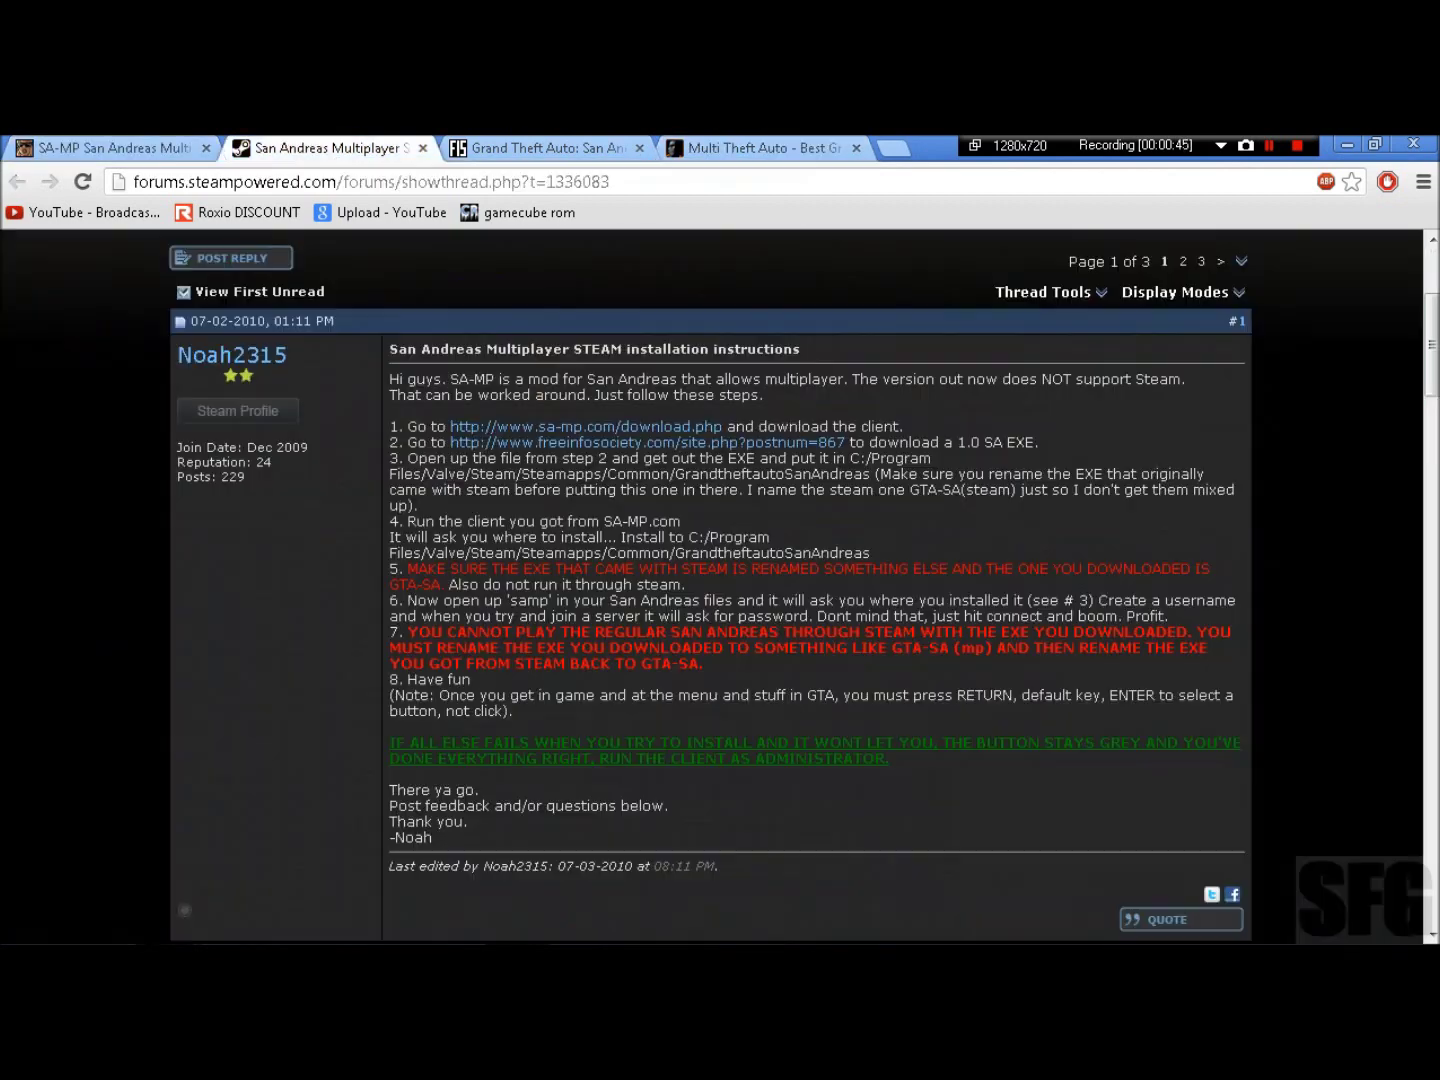